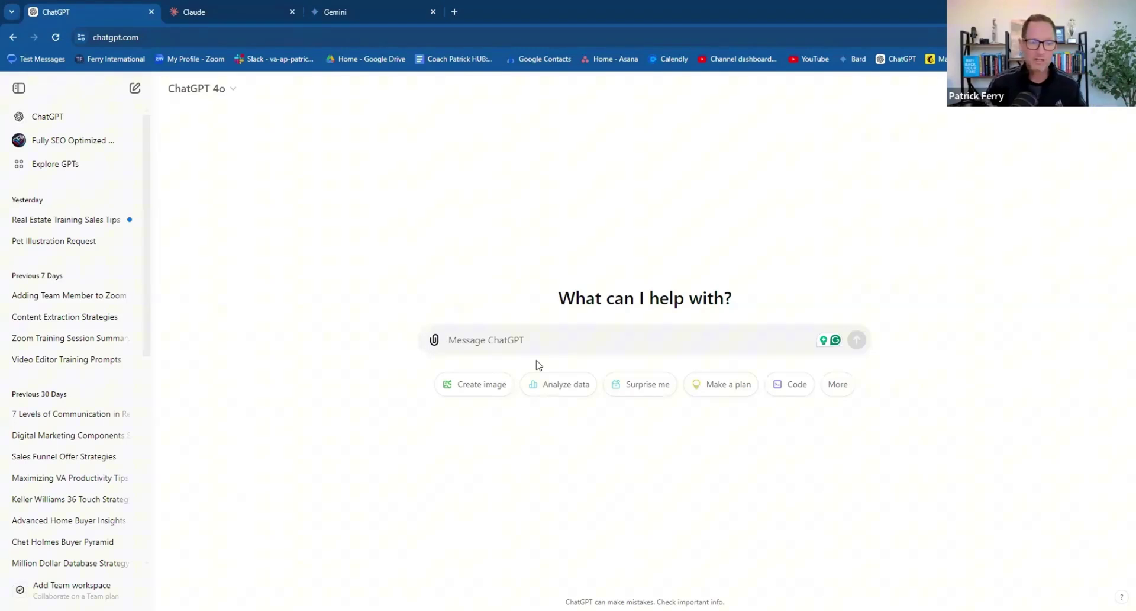
Ask ChatGPT 'what is copy writing and how does it work?' and highlight the opening definition.
type("wha")
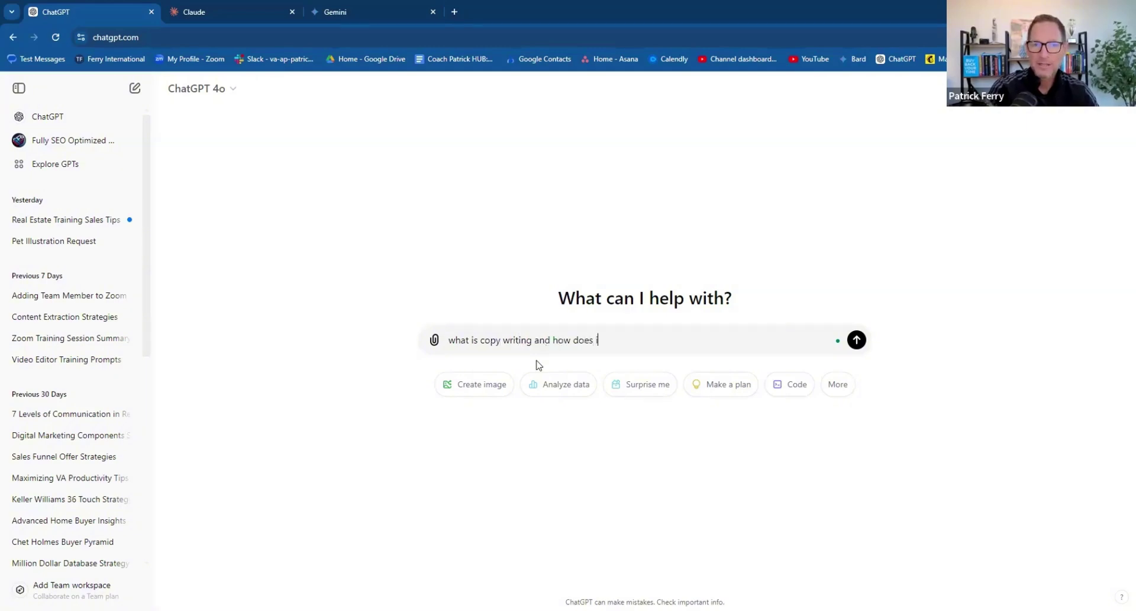
type("t is copy writing and how does it work?")
key("Return")
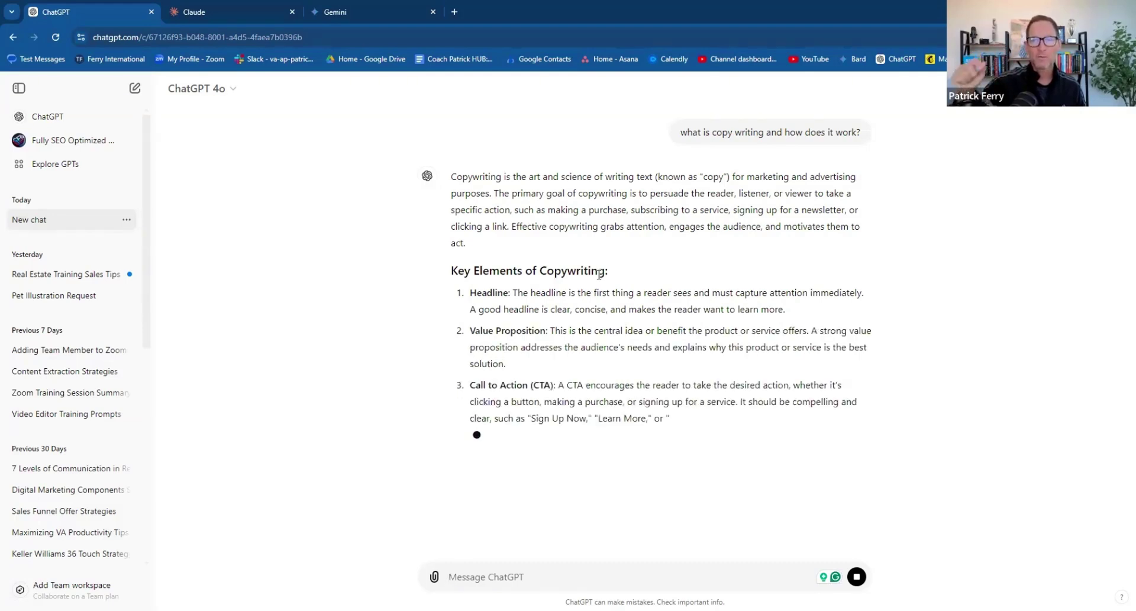
left_click_drag(480, 166, 811, 168)
left_click_drag(740, 168, 757, 185)
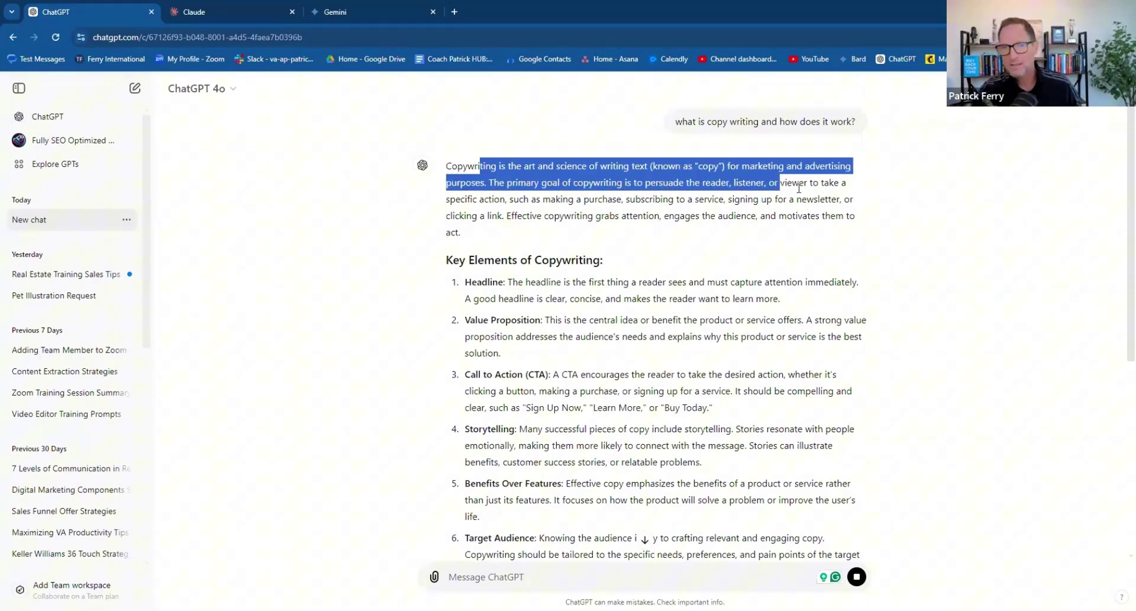
left_click_drag(831, 186, 696, 203)
left_click_drag(779, 210, 591, 218)
left_click_drag(676, 227, 848, 220)
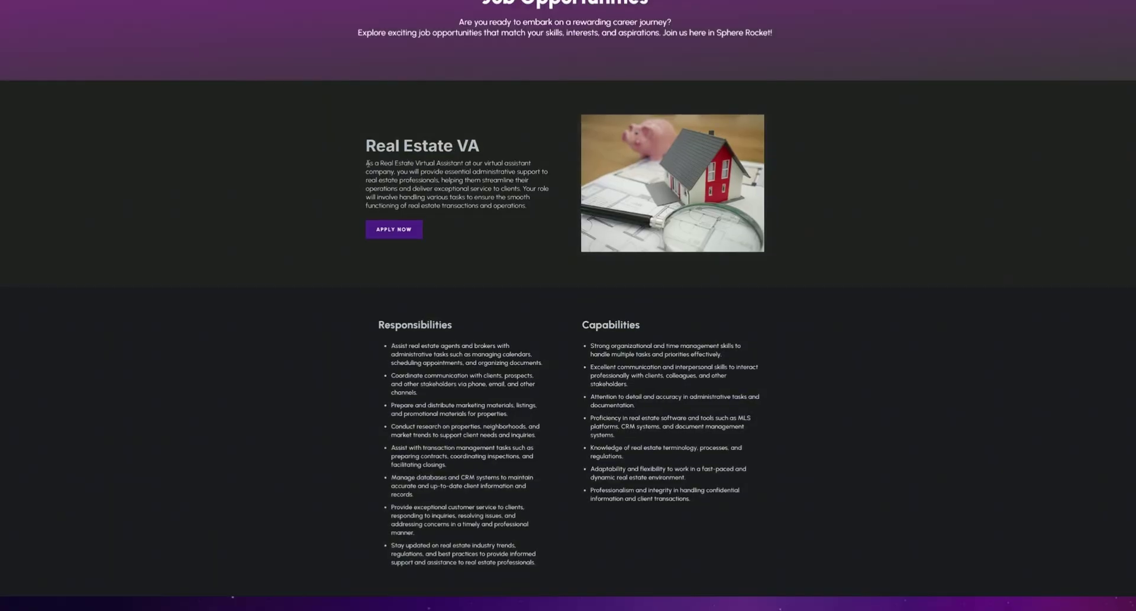
Leave the Sphere Rocket Real Estate VA listing for the Apply Now! page.
scroll(521, 226, "down", 7)
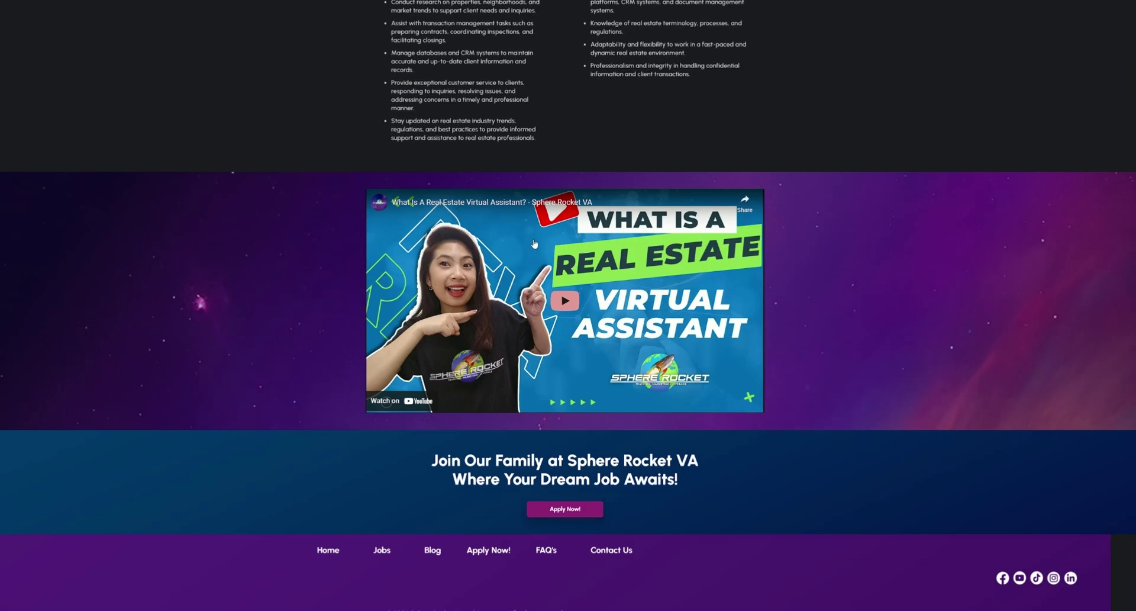
scroll(560, 275, "up", 10)
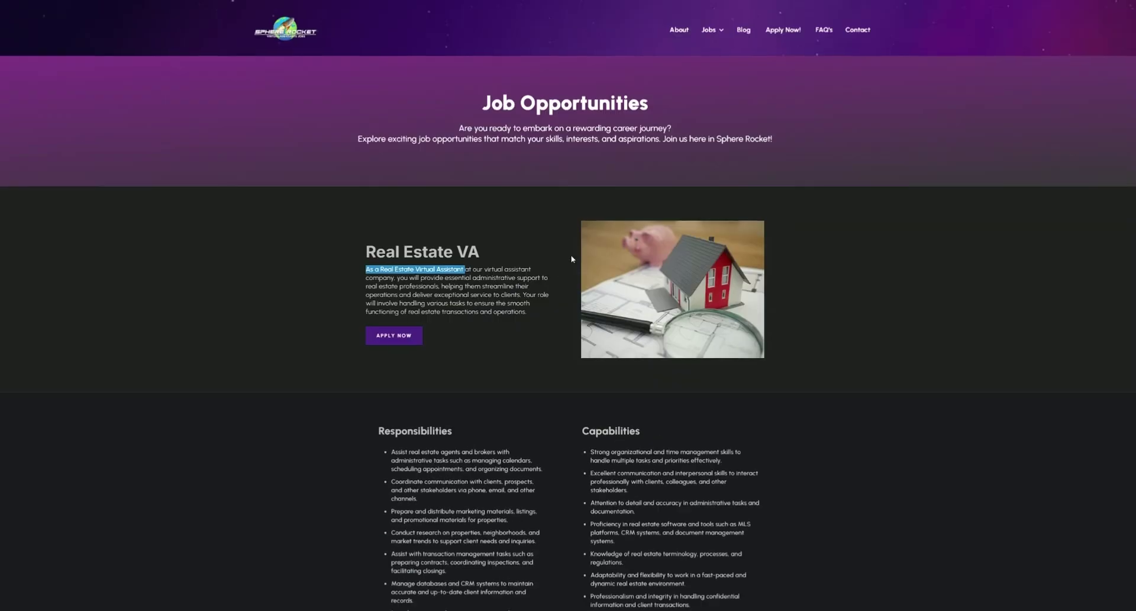
left_click(783, 31)
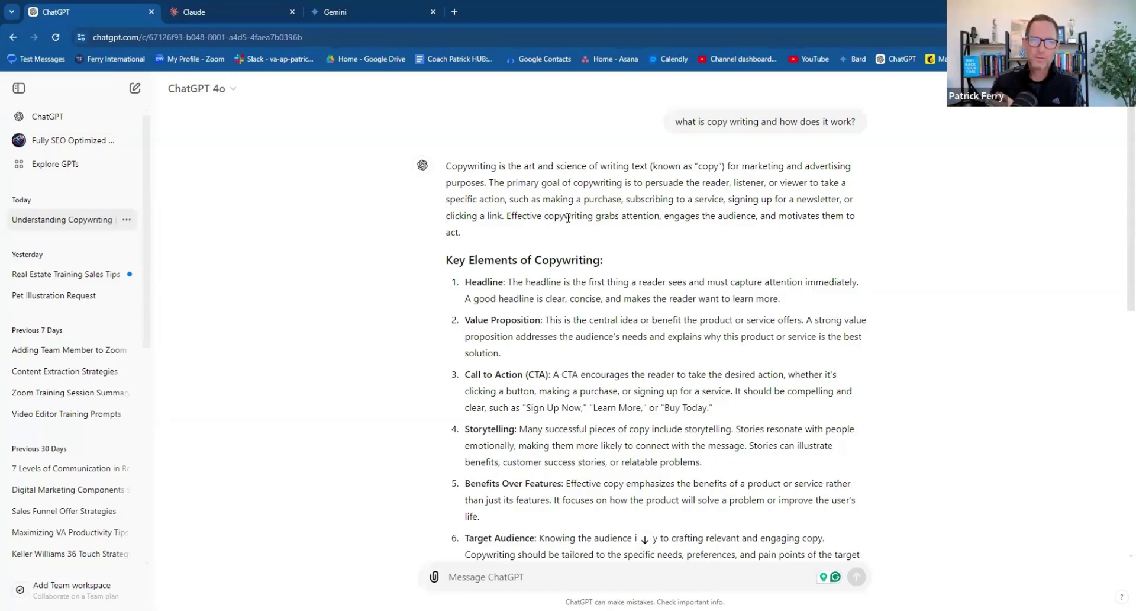
scroll(554, 480, "down", 5)
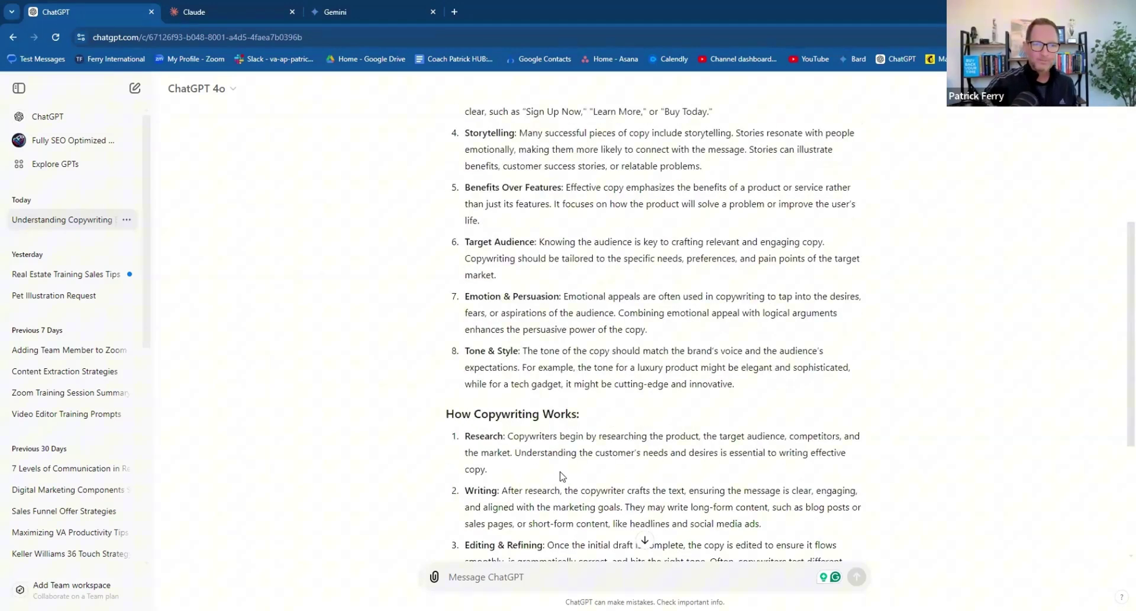
scroll(561, 404, "down", 4)
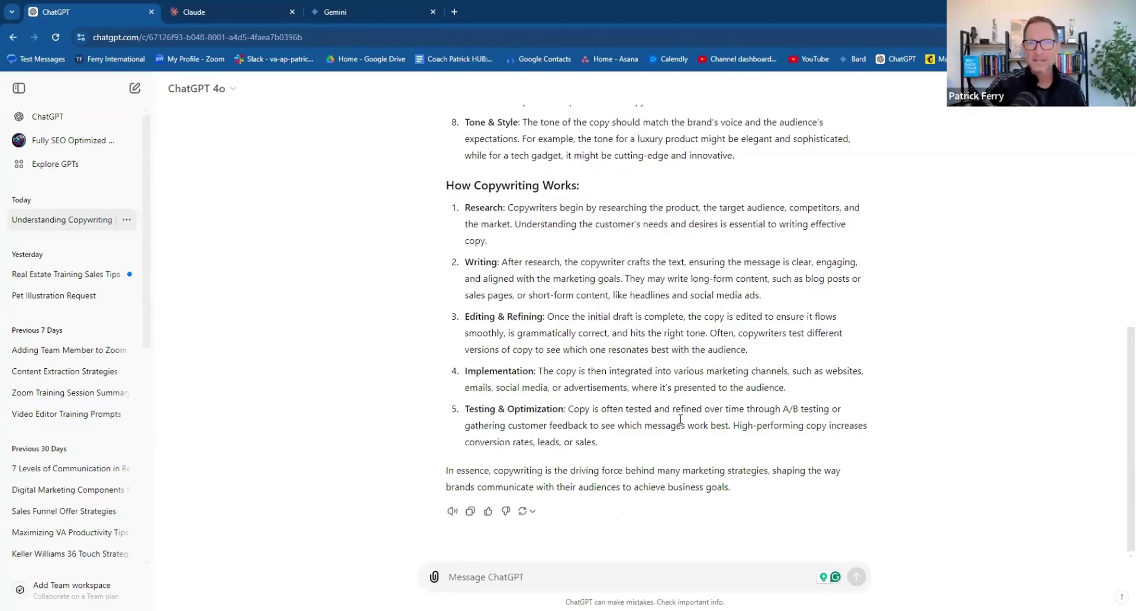
scroll(681, 422, "up", 3)
scroll(681, 421, "up", 4)
scroll(681, 421, "down", 8)
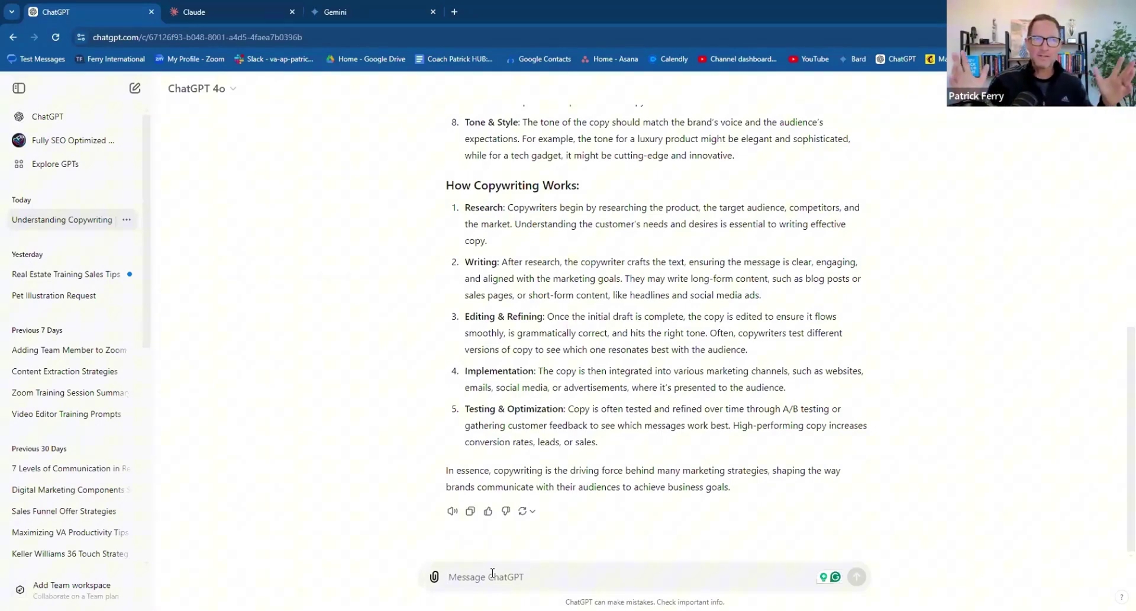
Ask ChatGPT what realtor.com is and which services it offers real estate agents.
left_click(493, 574)
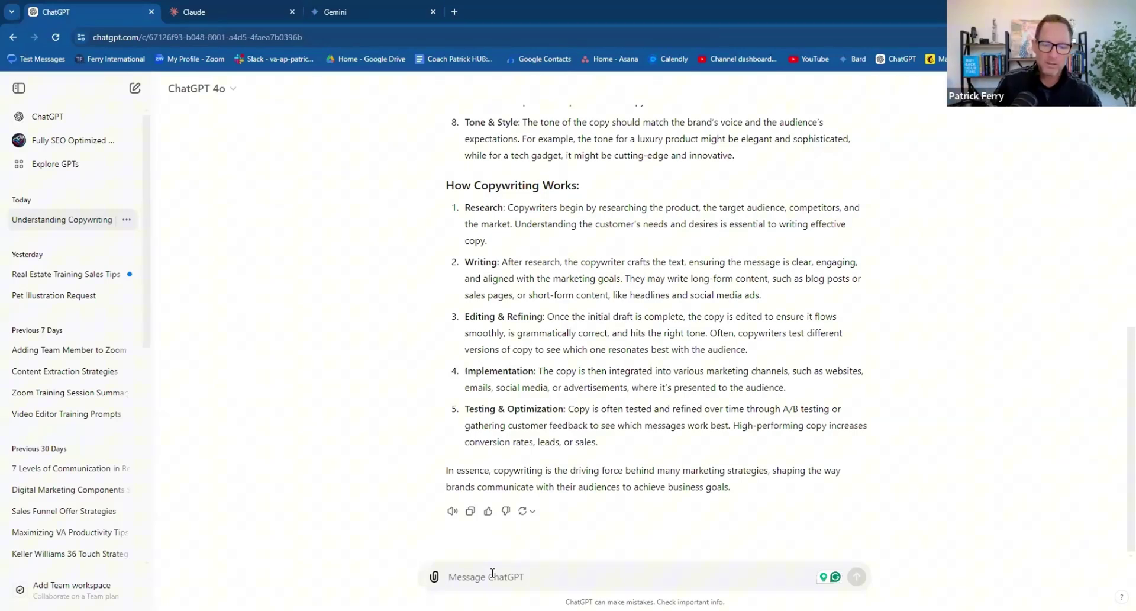
type("do")
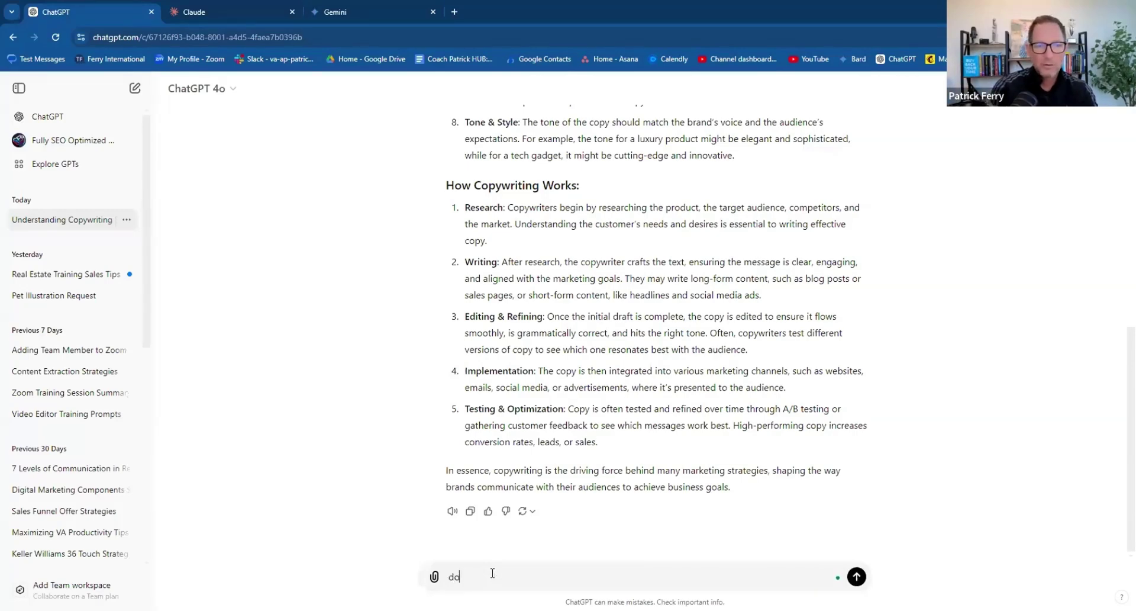
type(" you know what realtor.com is")
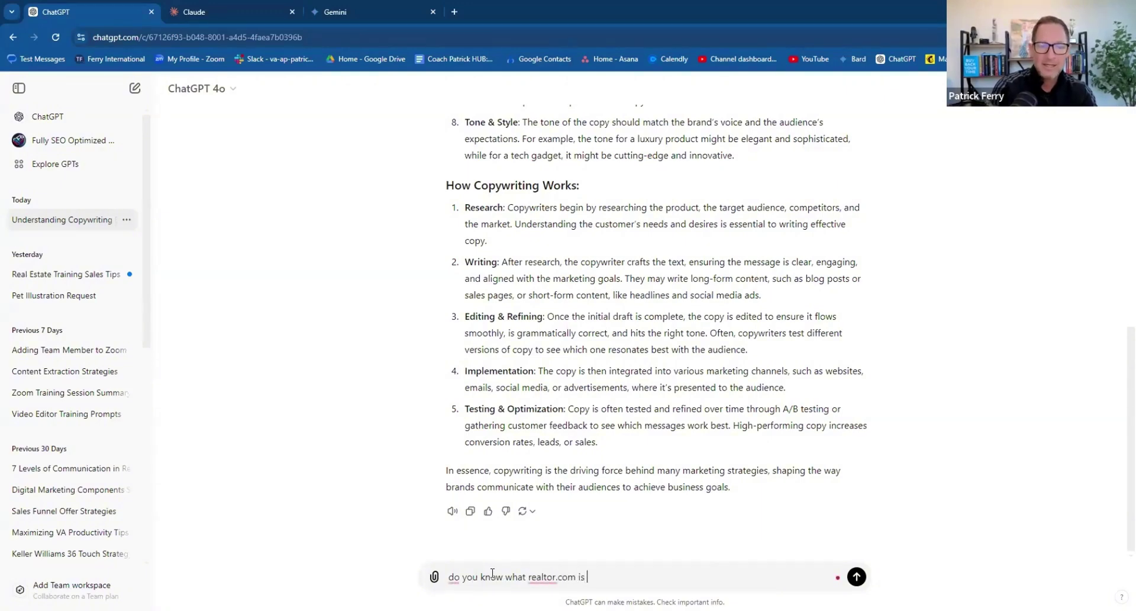
type(" and the service it")
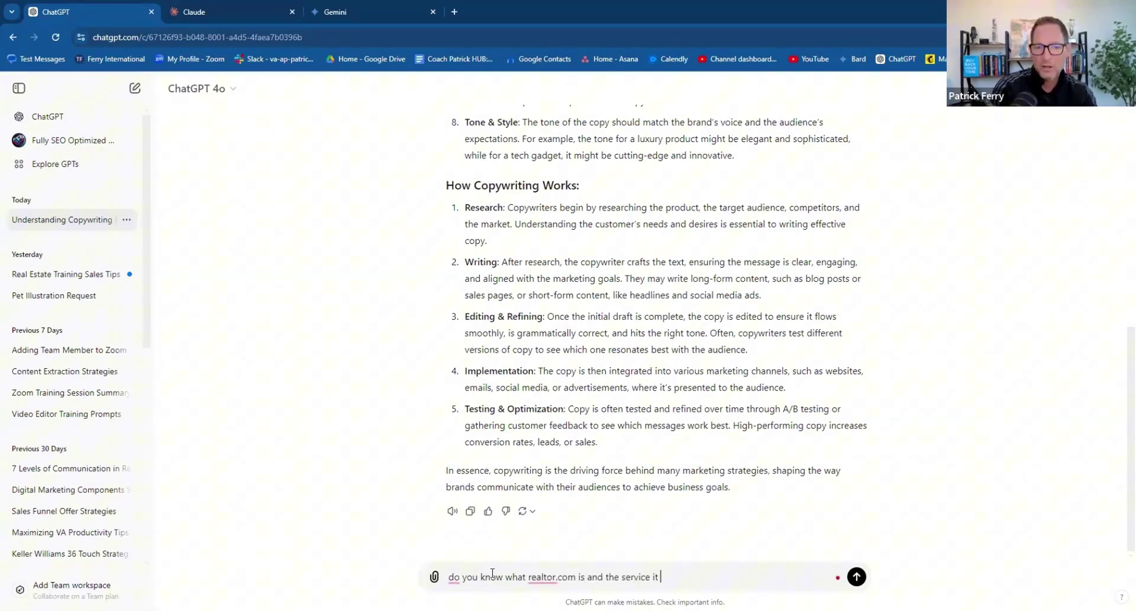
type(" offers real estate age")
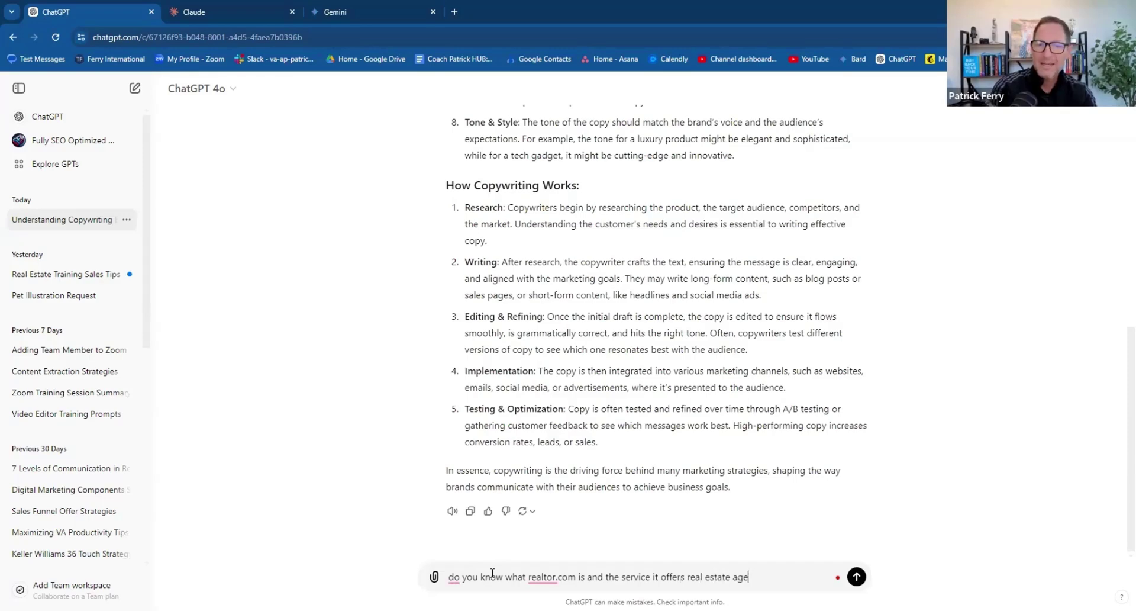
type("nts")
key("Return")
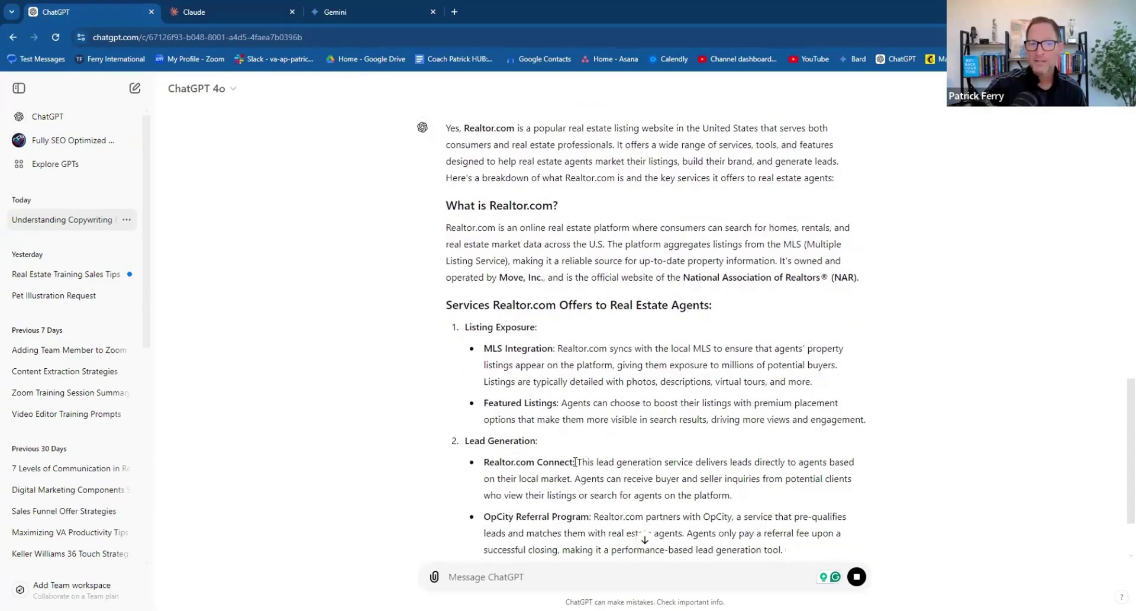
Highlight the Realtor.com Connect, OpCity Referral Program and CRM & Tools passages while the answer streams.
left_click_drag(576, 462, 744, 496)
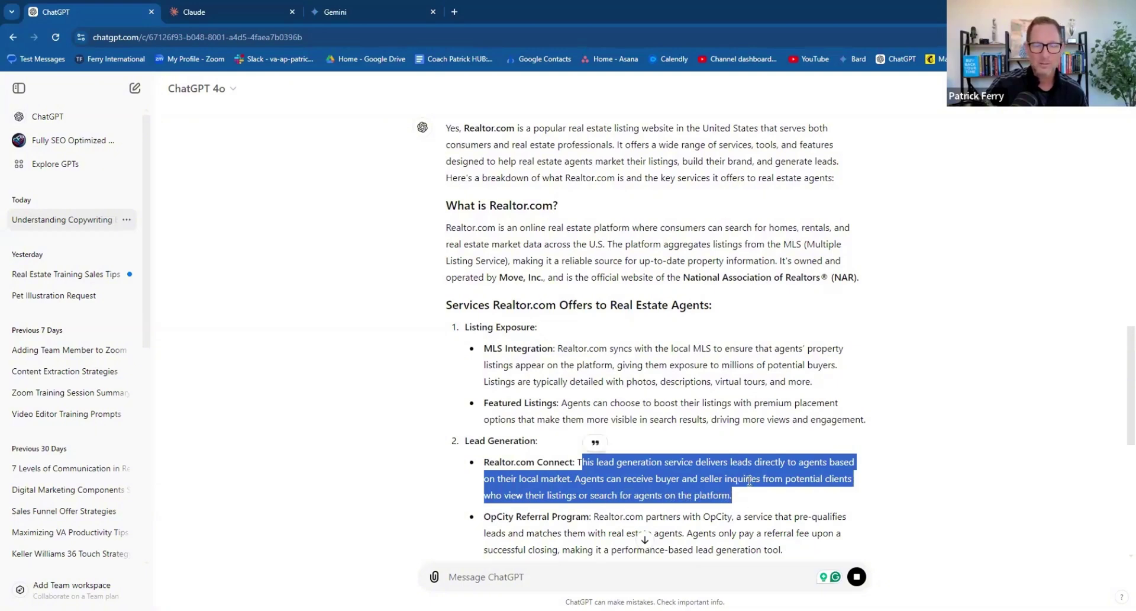
scroll(747, 484, "down", 3)
left_click_drag(491, 339, 670, 356)
scroll(693, 370, "down", 3)
left_click_drag(471, 347, 610, 364)
left_click(613, 367)
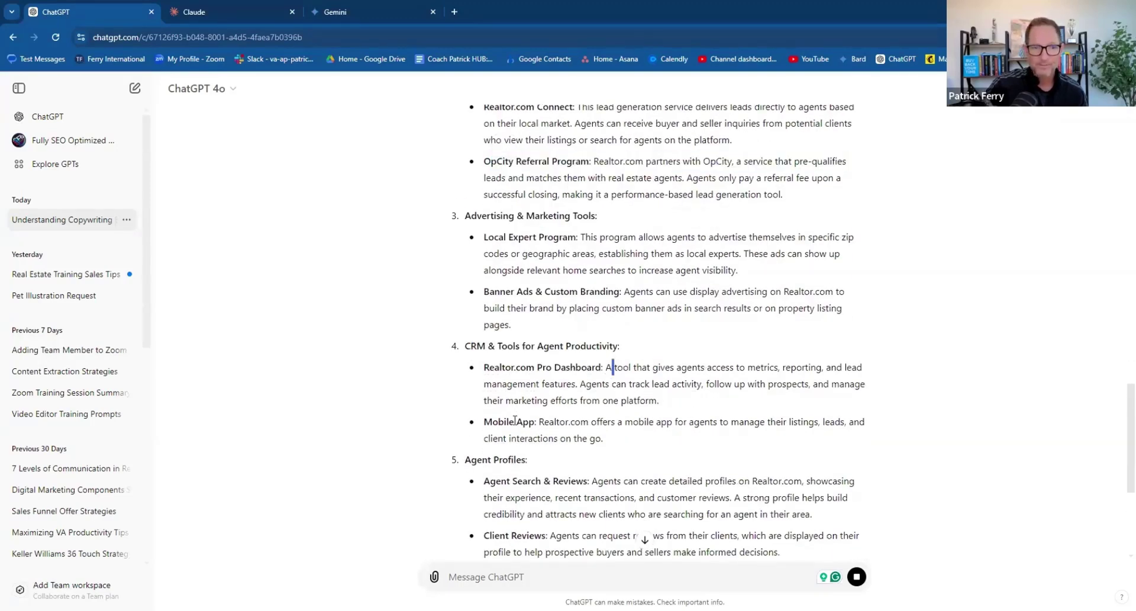
Scroll to the end of the answer, through 'Why Real Estate Agents Use Realtor.com' and the summary.
scroll(532, 417, "down", 1)
scroll(533, 416, "down", 2)
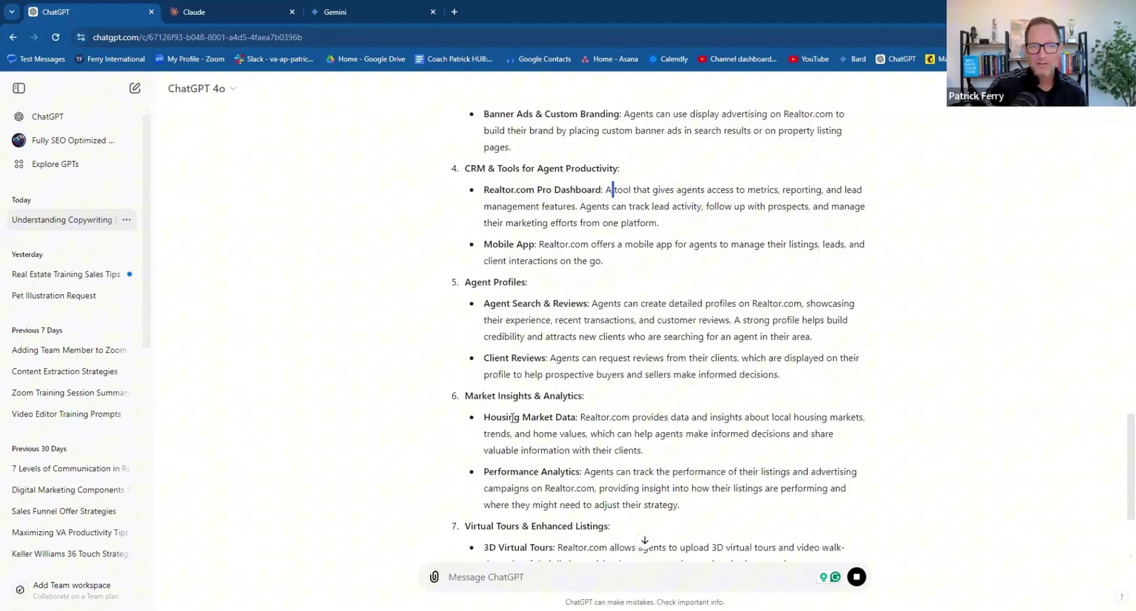
scroll(568, 402, "down", 2)
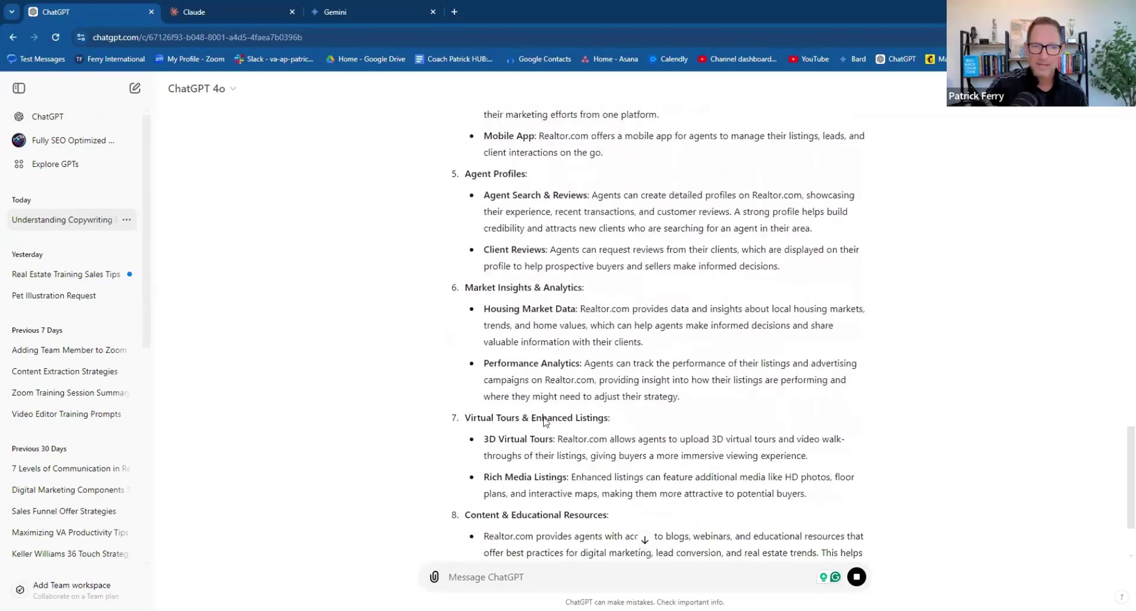
scroll(594, 425, "down", 2)
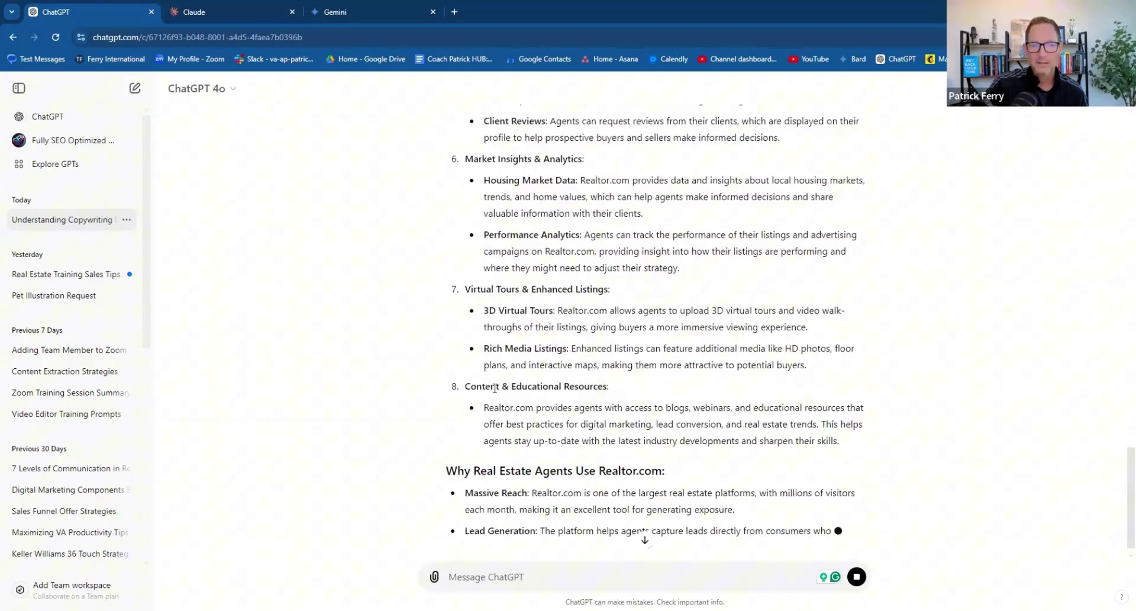
scroll(586, 405, "down", 1)
scroll(603, 400, "down", 2)
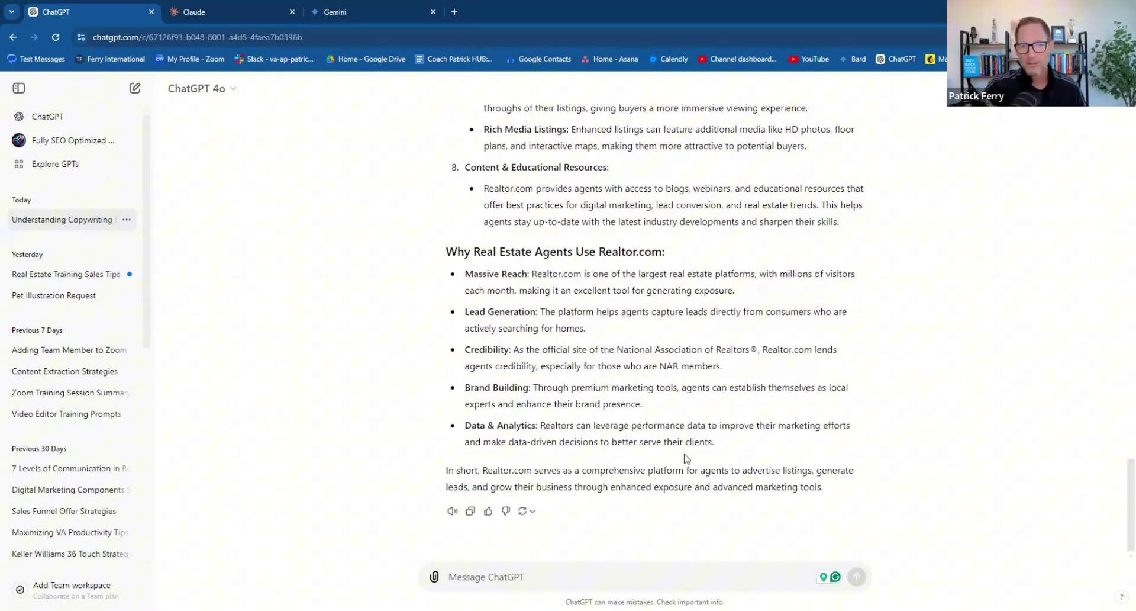
scroll(748, 486, "up", 8)
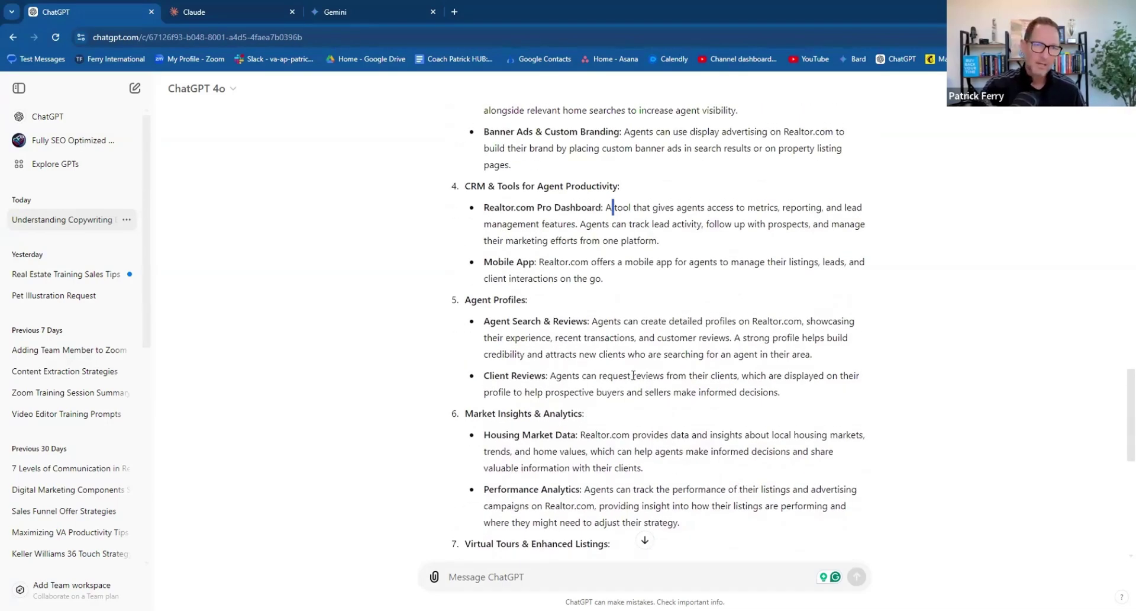
Ask a follow-up about the leads realtors buy through Realtor.com's lead generation service.
left_click(645, 540)
left_click(511, 571)
type("regarding the lead generation service, what do you know about the leads that realtors buy from realtor.com")
key("Return")
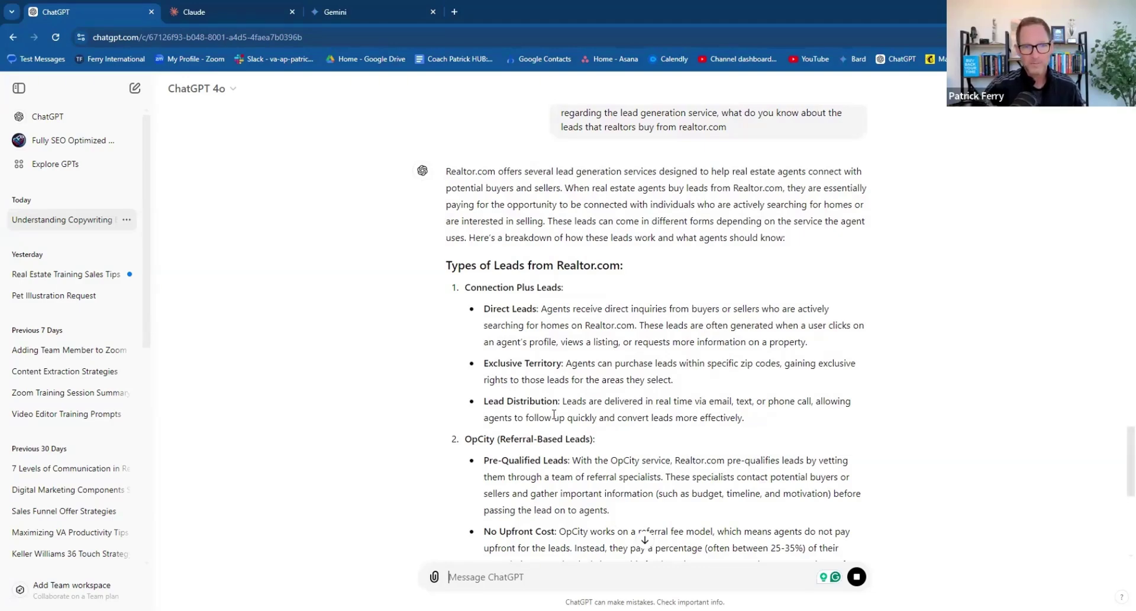
Highlight the Connection Plus Leads heading, then read on to the pros, cons and conclusion.
scroll(592, 391, "down", 3)
scroll(502, 221, "up", 2)
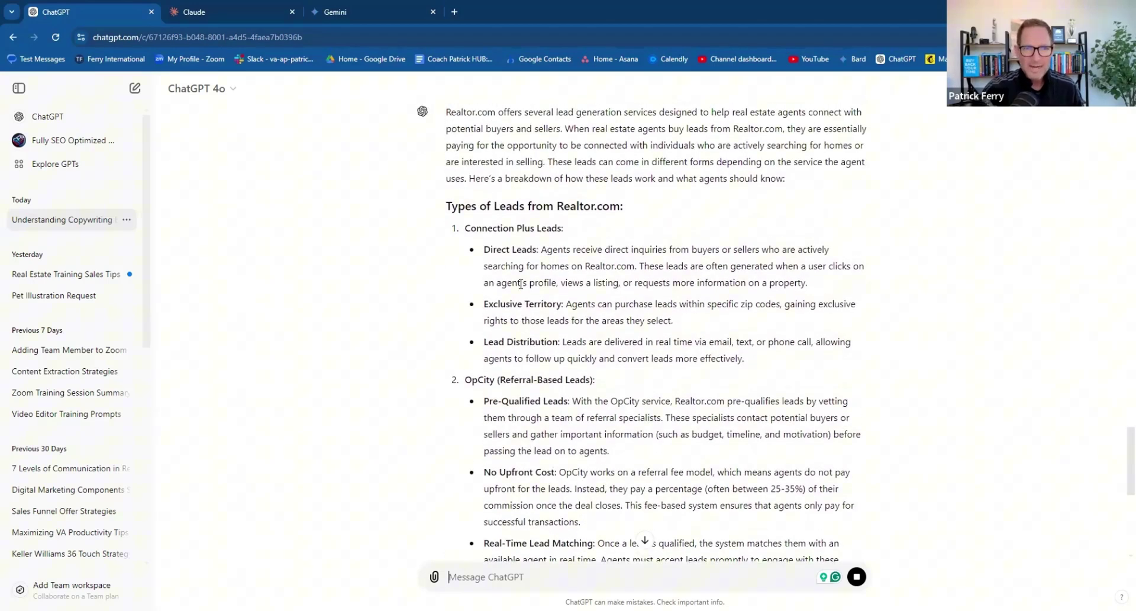
scroll(503, 225, "up", 2)
left_click_drag(467, 347, 572, 355)
left_click(564, 349)
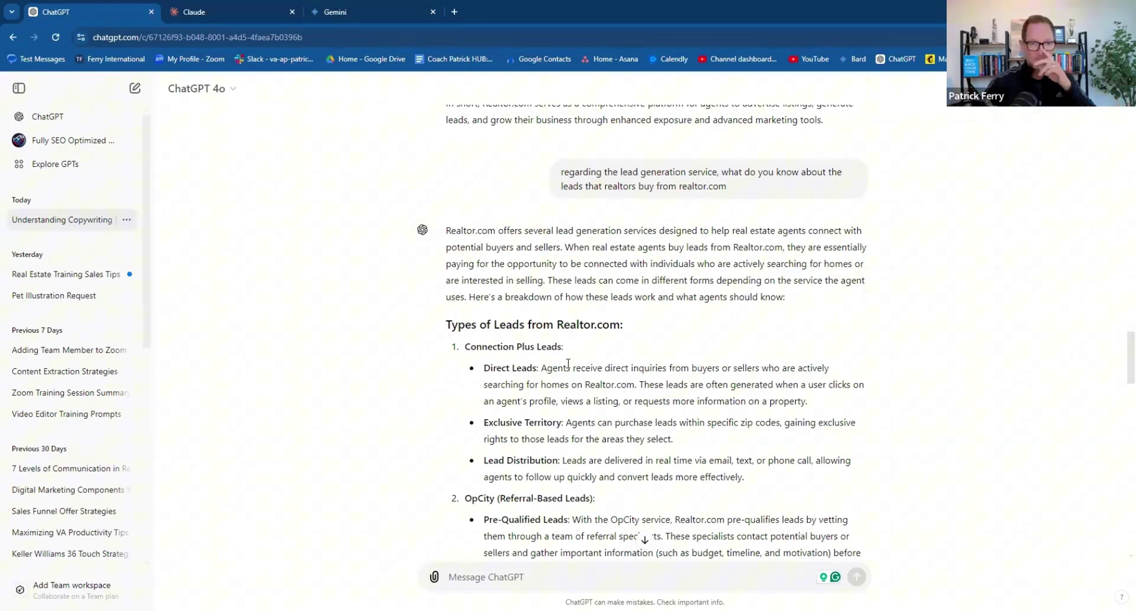
scroll(568, 363, "down", 15)
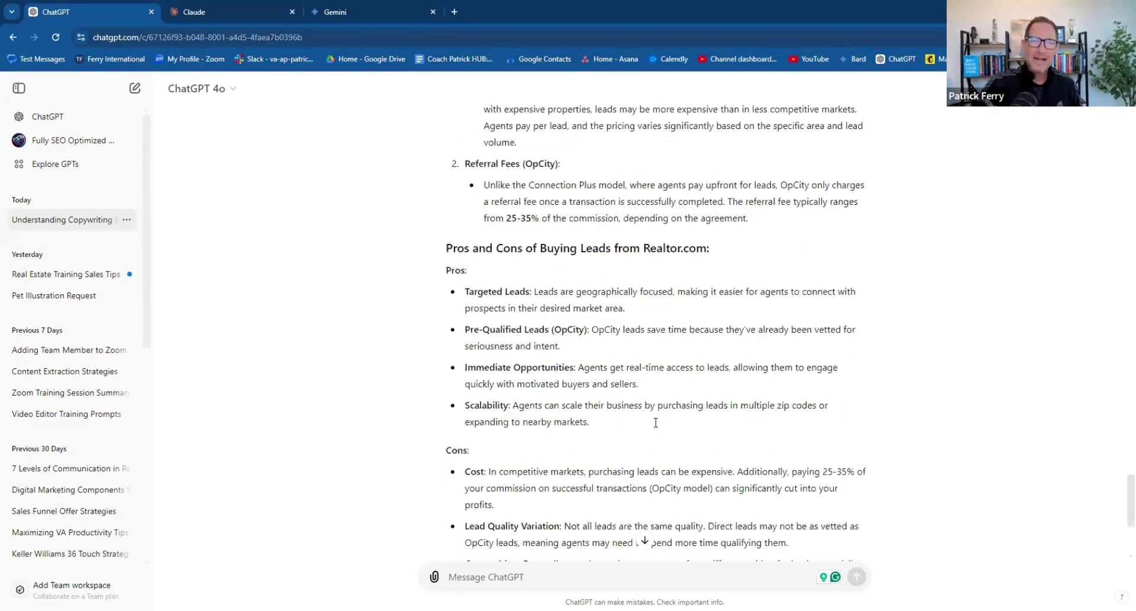
scroll(656, 422, "down", 1)
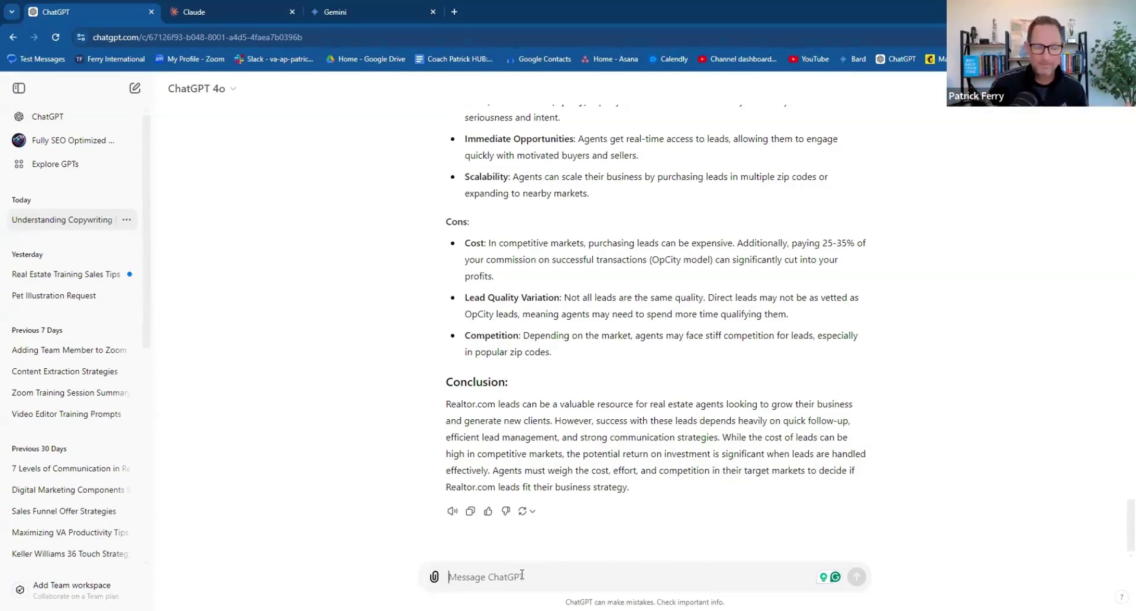
Ask ChatGPT for best practices in building an automated new lead follow-up campaign.
type("what are the b")
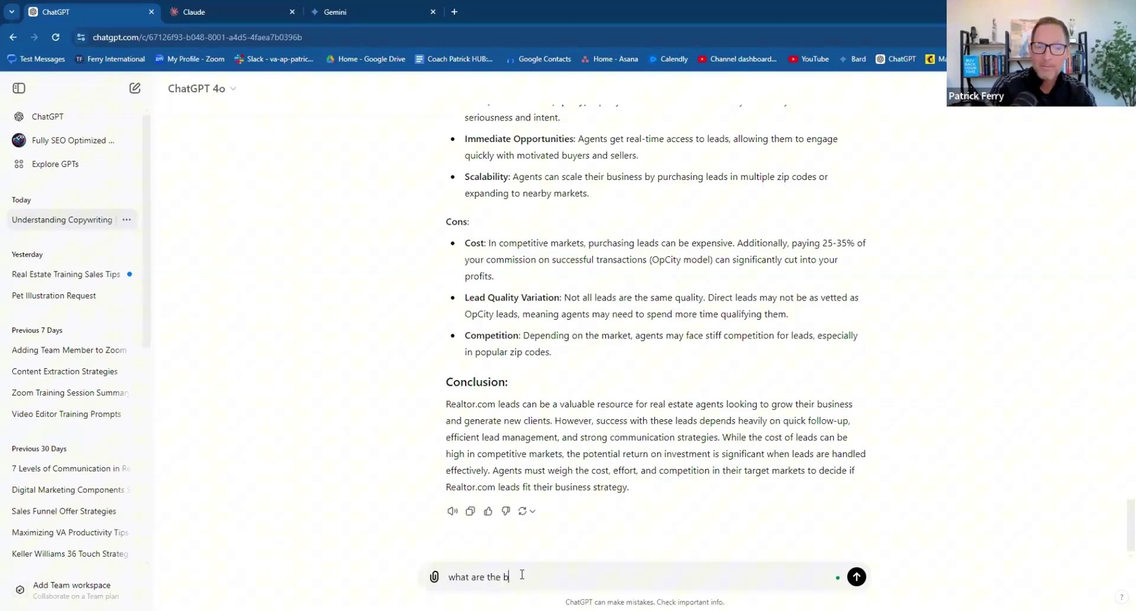
type("est practices ")
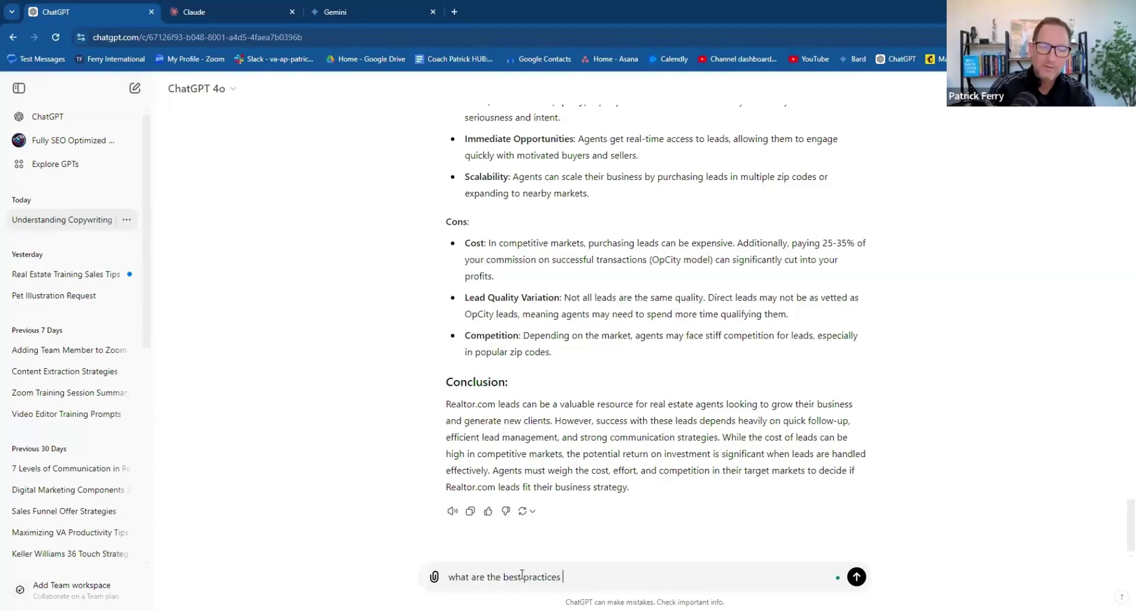
type("for creatin")
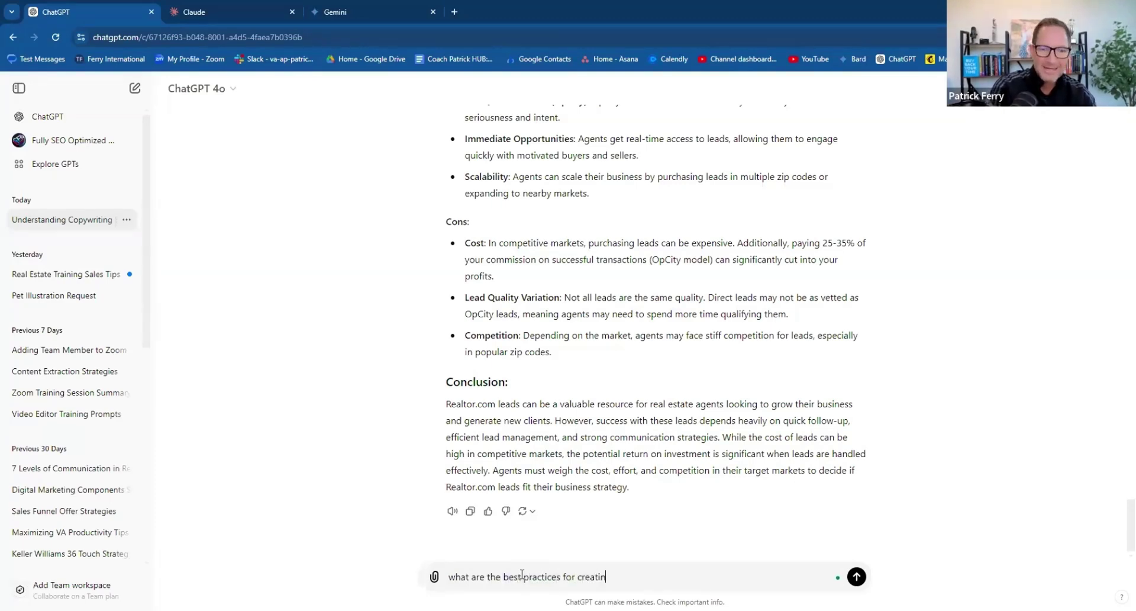
type("g a new lead ")
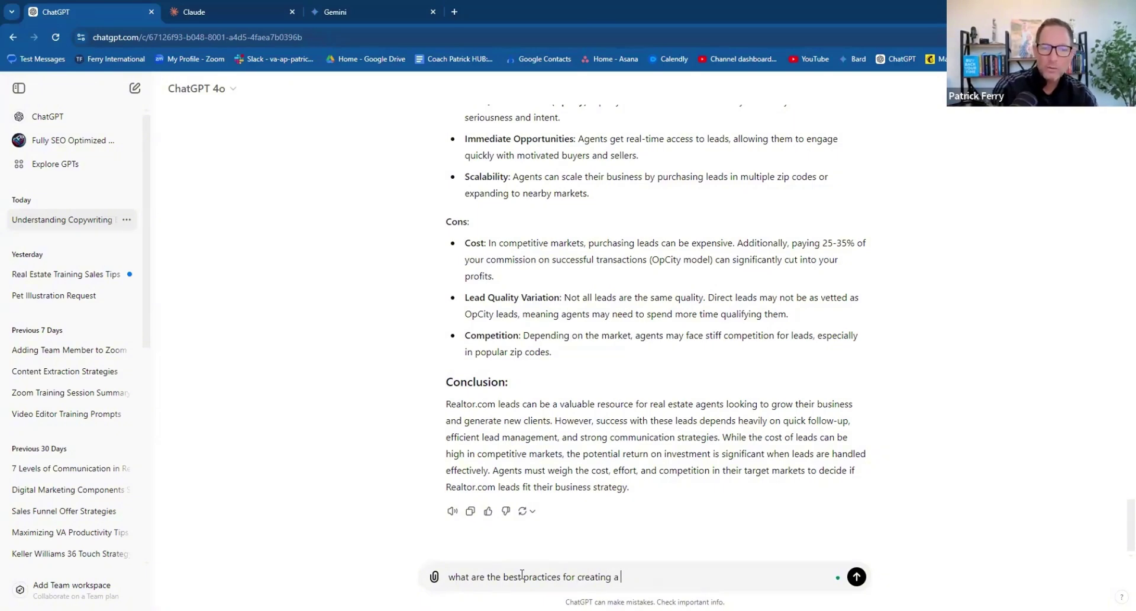
type("follow u")
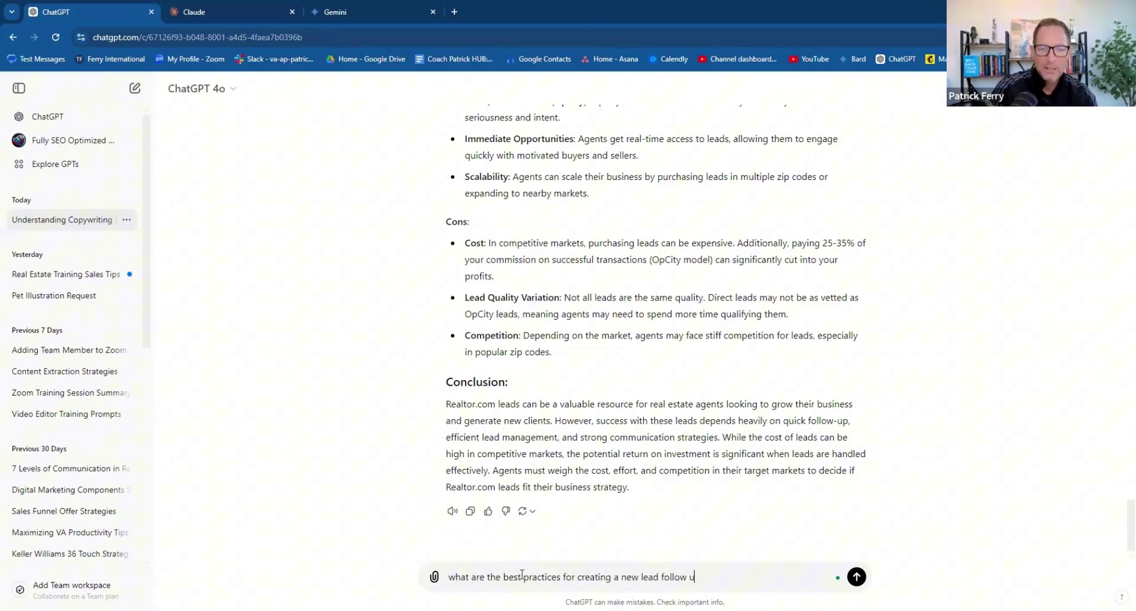
type("p campaign that's automated")
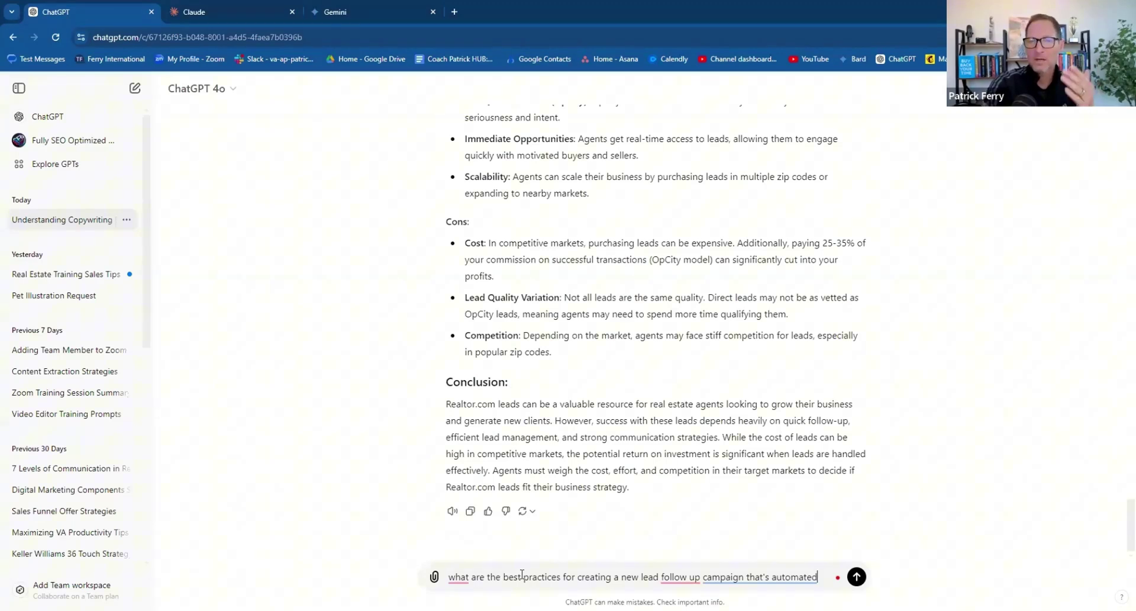
key("Return")
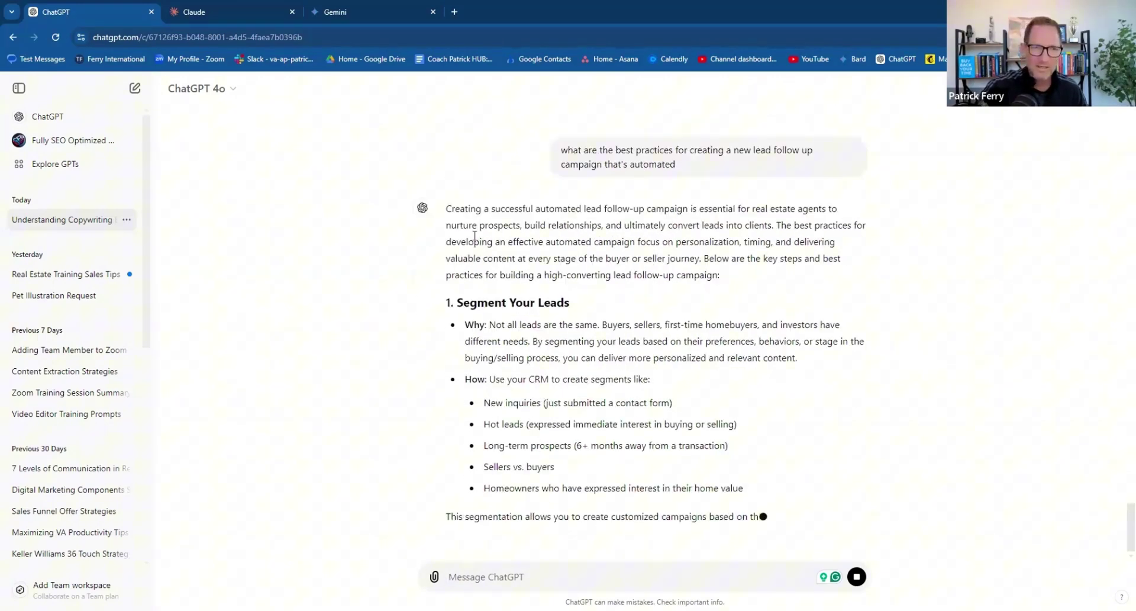
scroll(467, 223, "up", 2)
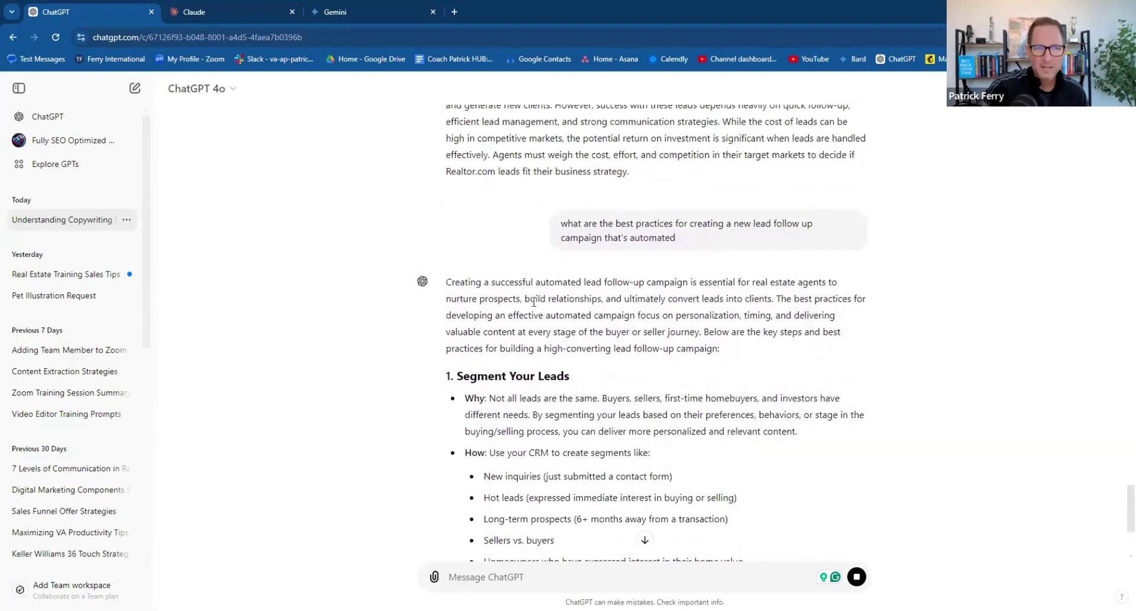
left_click_drag(529, 299, 776, 349)
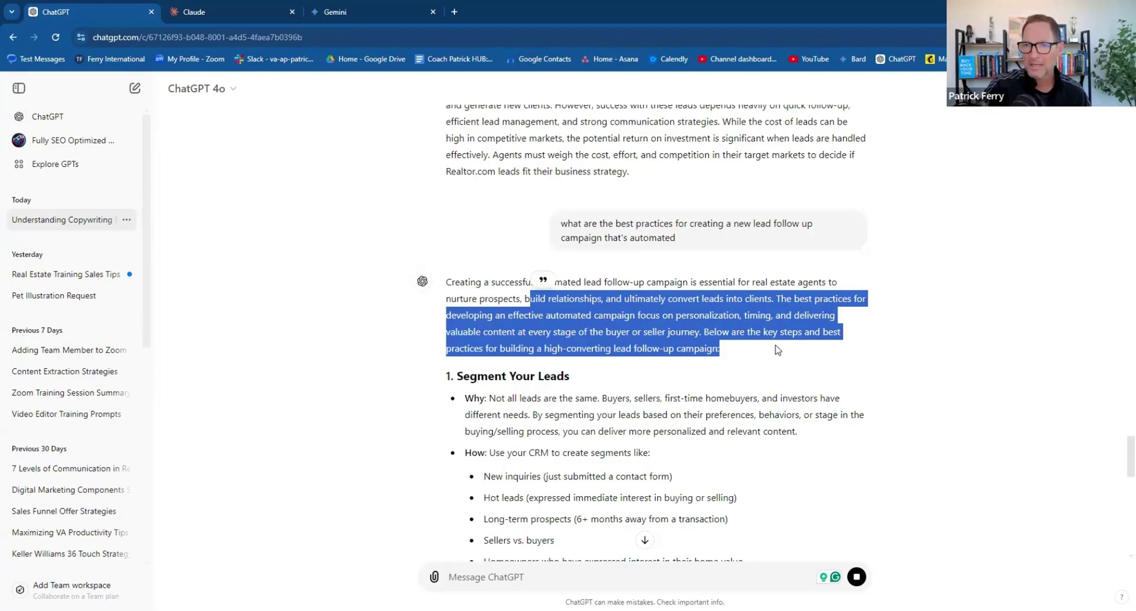
left_click(777, 349)
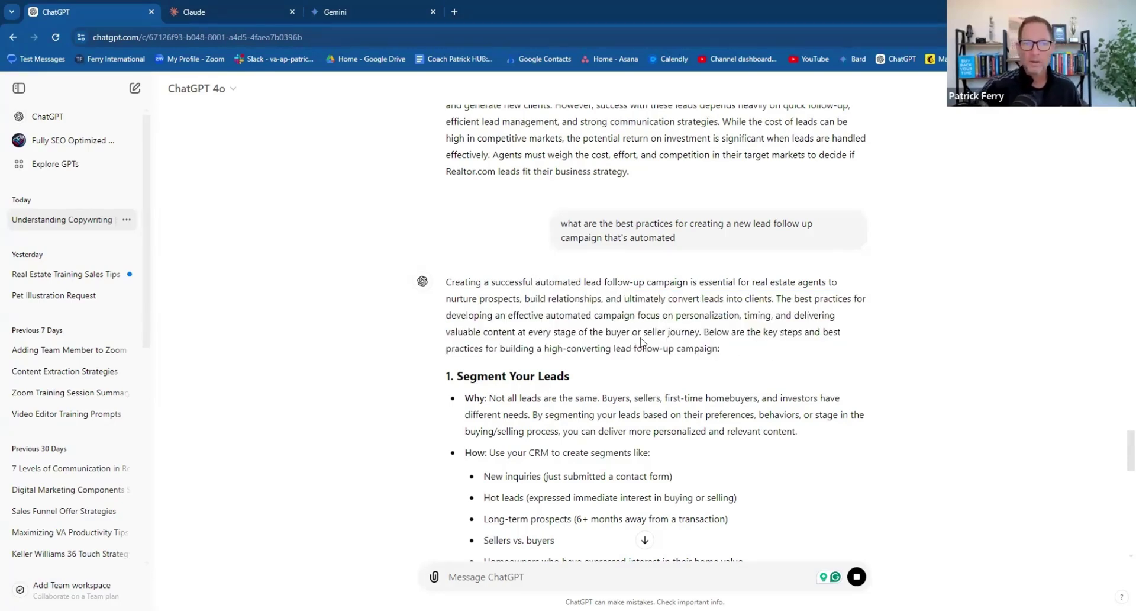
scroll(639, 340, "down", 2)
left_click_drag(474, 260, 575, 277)
left_click(532, 315)
scroll(532, 315, "down", 1)
left_click_drag(489, 275, 610, 278)
left_click(657, 282)
left_click_drag(489, 274, 651, 288)
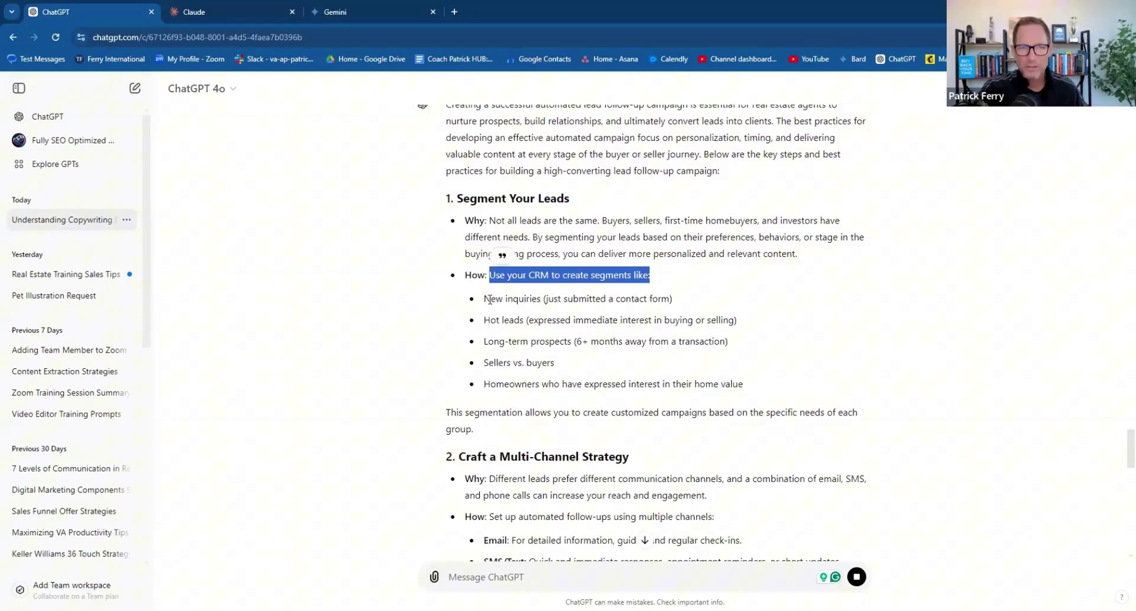
left_click_drag(490, 298, 673, 301)
left_click_drag(610, 349, 663, 384)
left_click(591, 395)
left_click(719, 382)
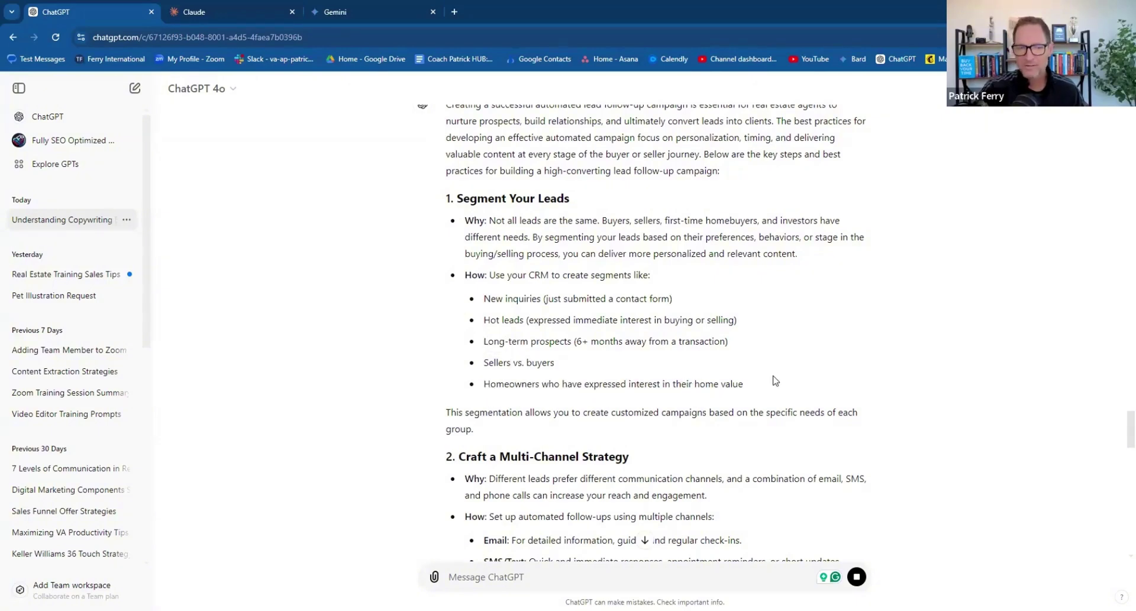
scroll(761, 384, "down", 3)
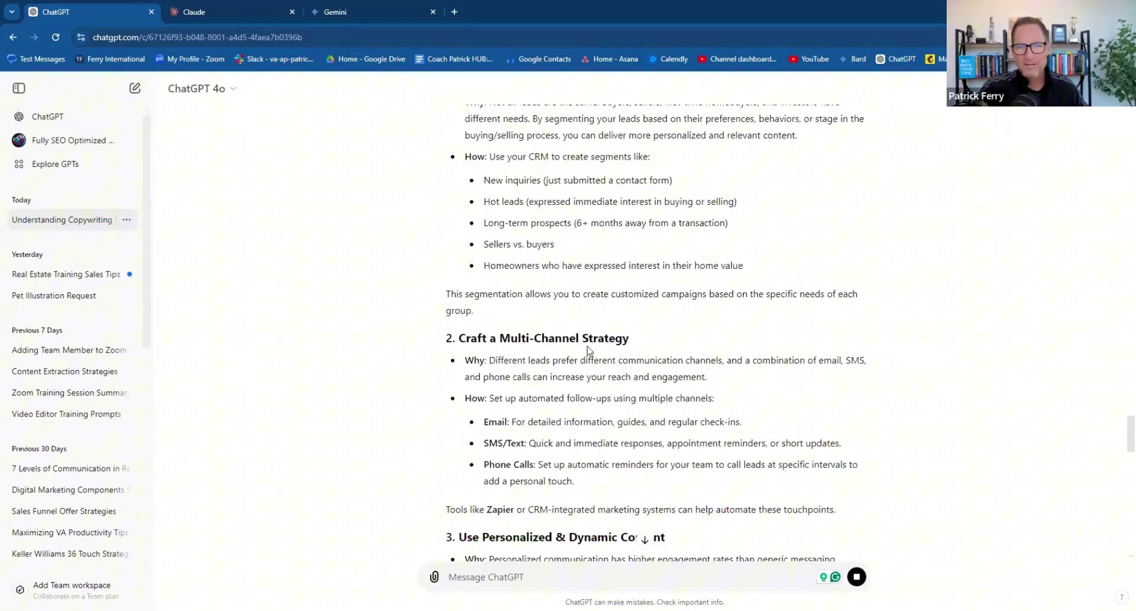
triple_click(492, 364)
left_click_drag(498, 384, 575, 383)
left_click_drag(507, 405, 629, 405)
left_click(658, 356)
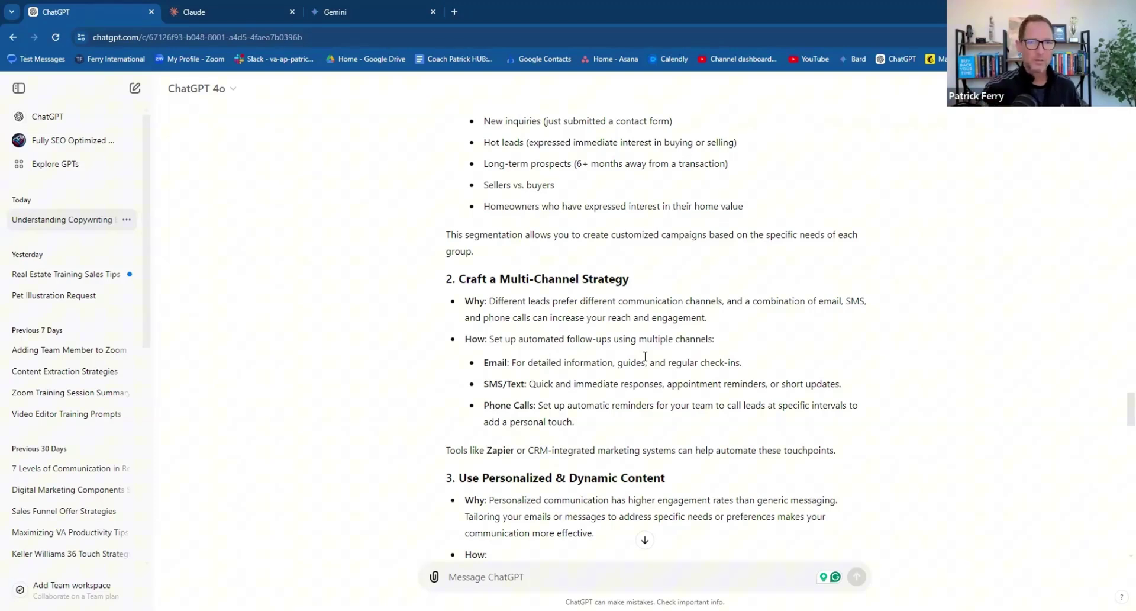
scroll(628, 388, "down", 4)
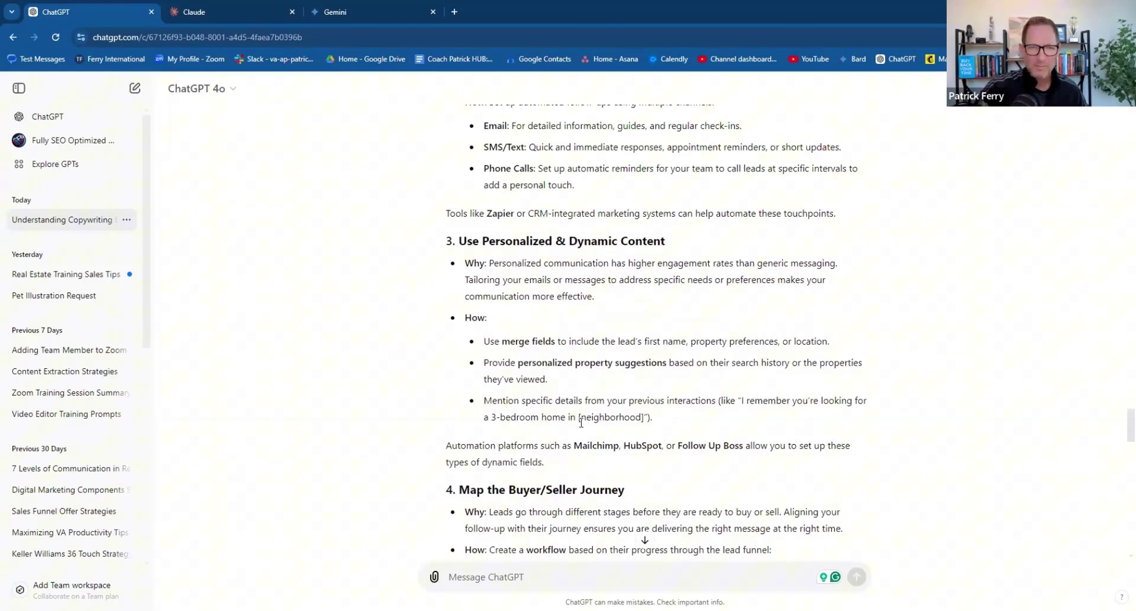
scroll(533, 355, "down", 3)
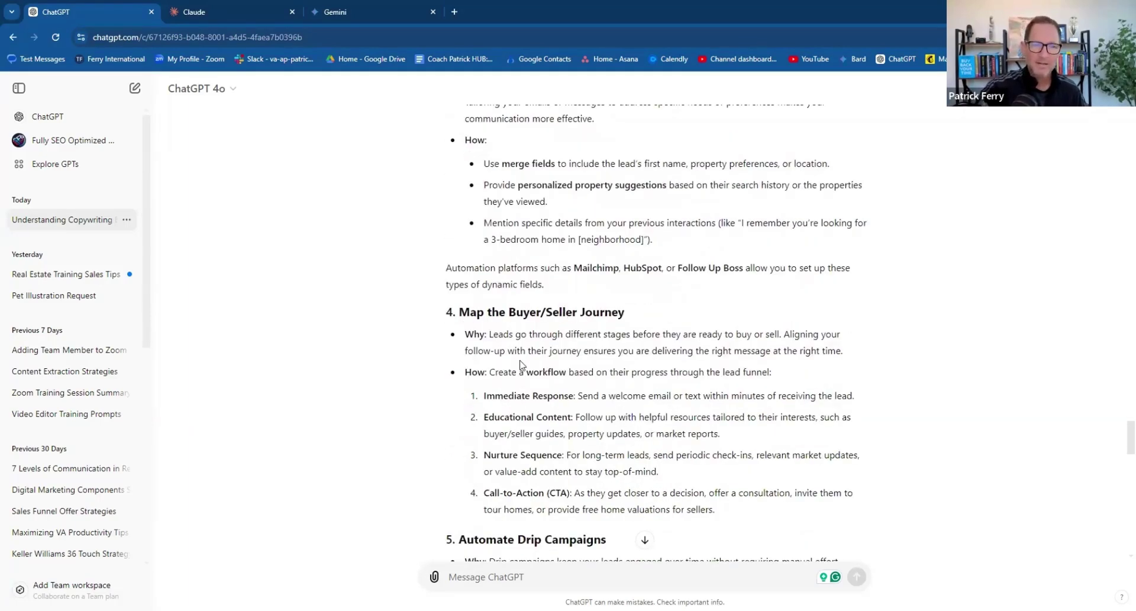
scroll(522, 364, "down", 2)
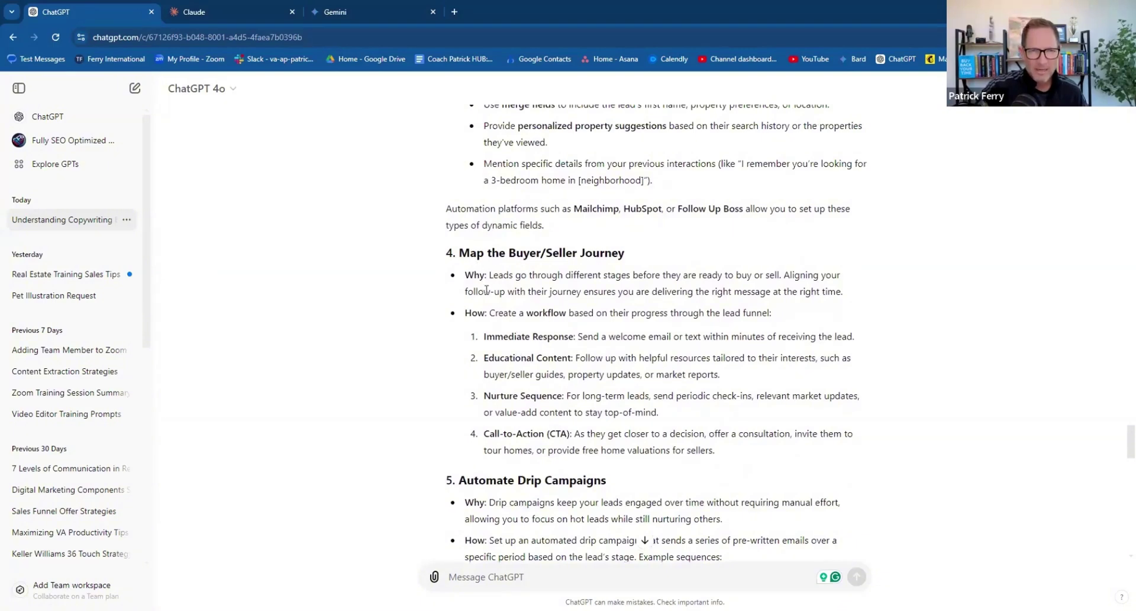
left_click_drag(504, 276, 816, 293)
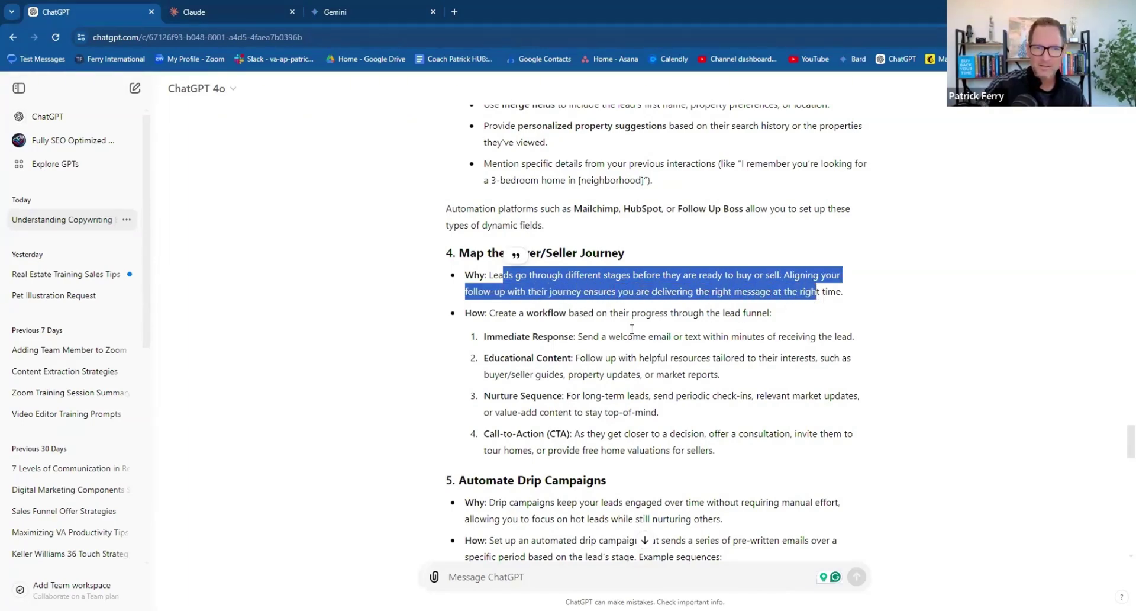
left_click_drag(490, 313, 765, 313)
left_click_drag(486, 336, 855, 339)
left_click_drag(494, 357, 718, 374)
left_click(572, 359)
left_click_drag(494, 357, 720, 376)
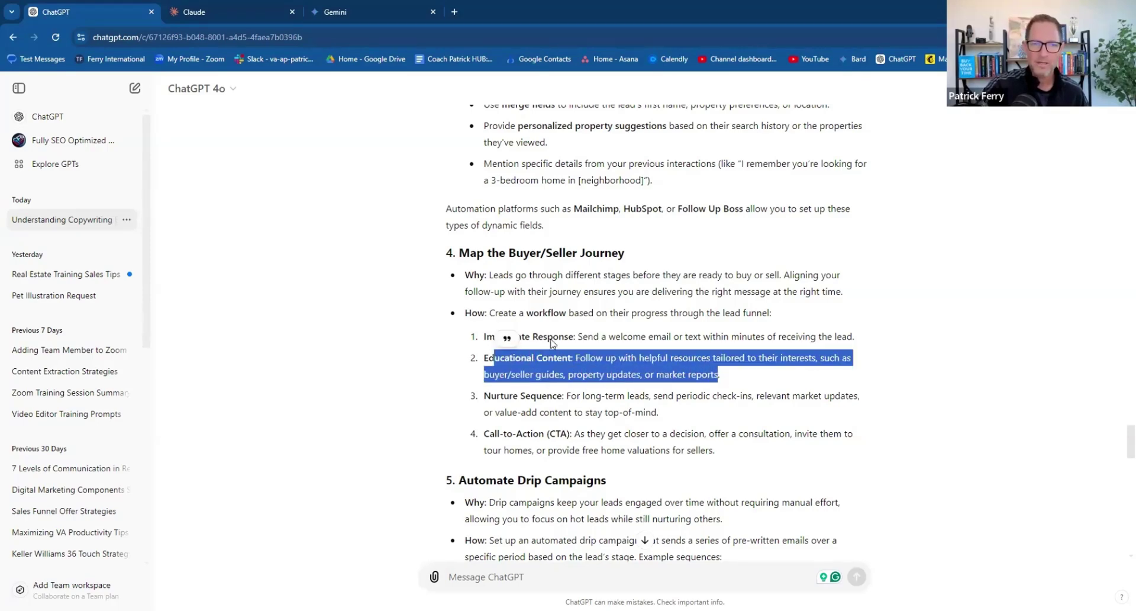
left_click(551, 343)
left_click_drag(494, 336, 753, 338)
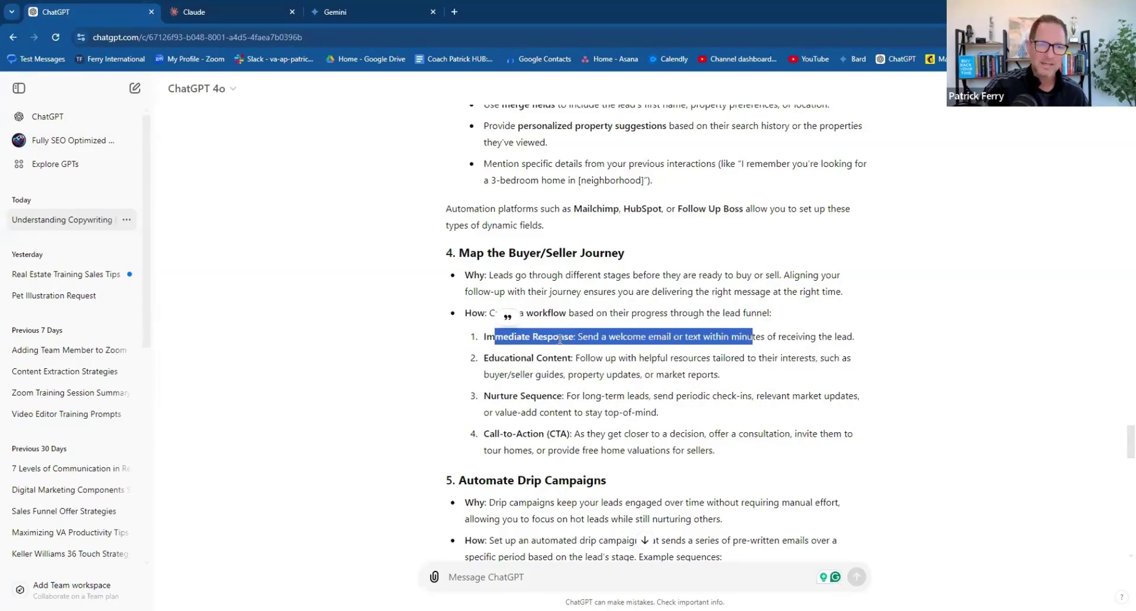
left_click_drag(494, 357, 720, 376)
left_click_drag(492, 394, 704, 412)
left_click(704, 412)
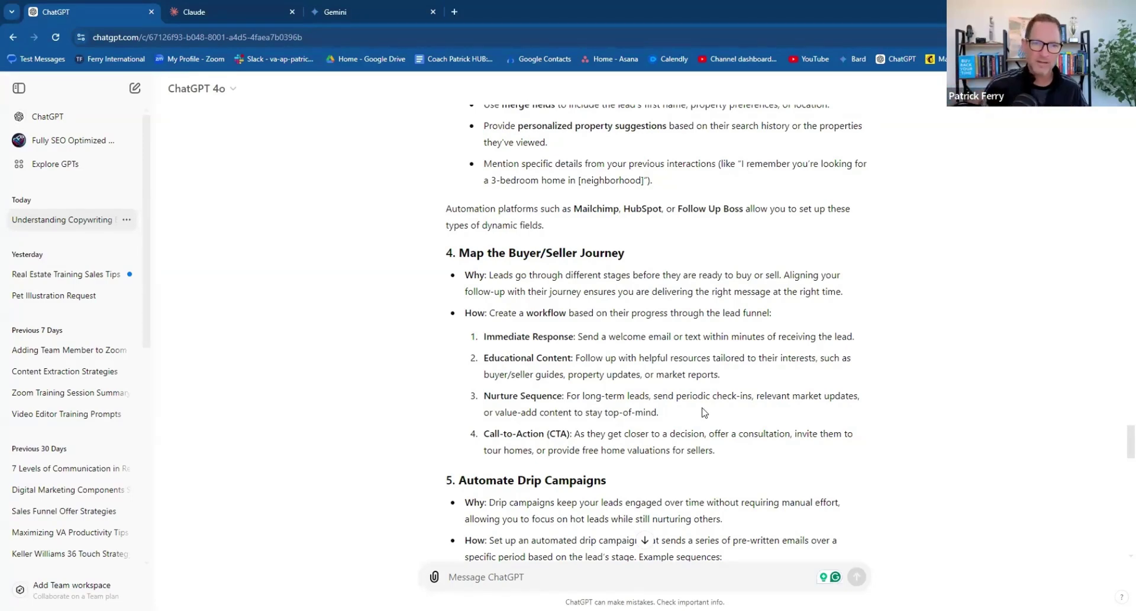
scroll(704, 412, "down", 3)
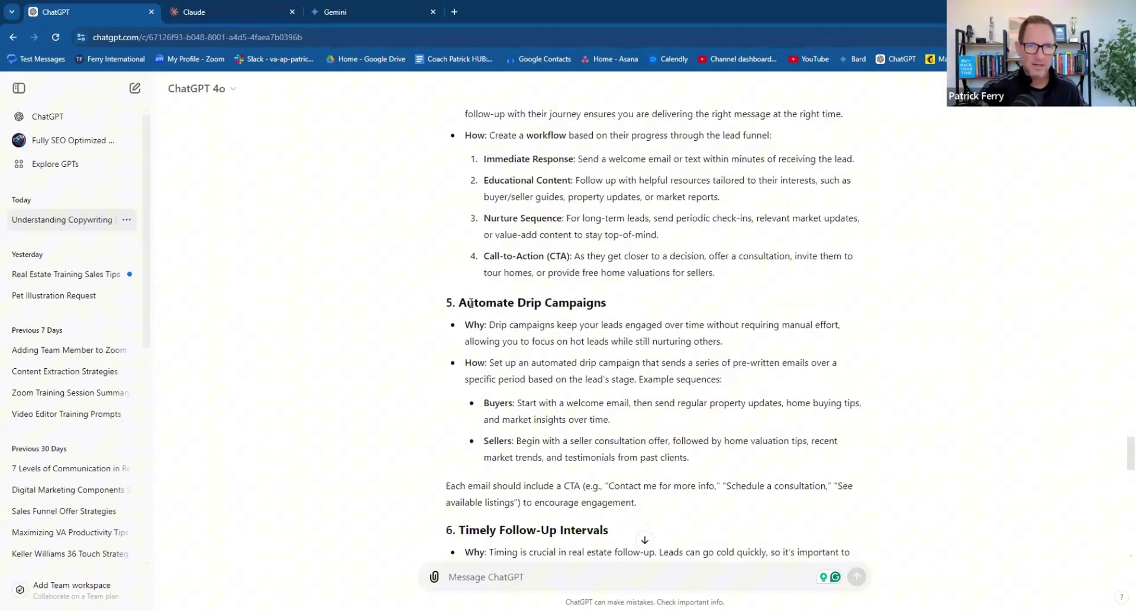
left_click_drag(467, 302, 594, 303)
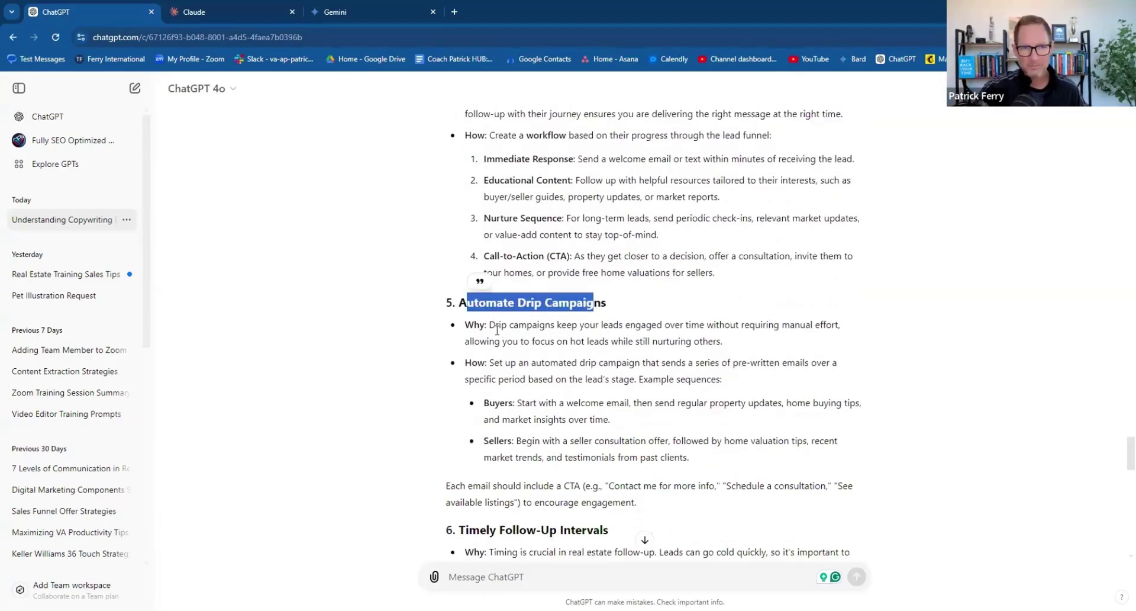
left_click_drag(538, 325, 725, 344)
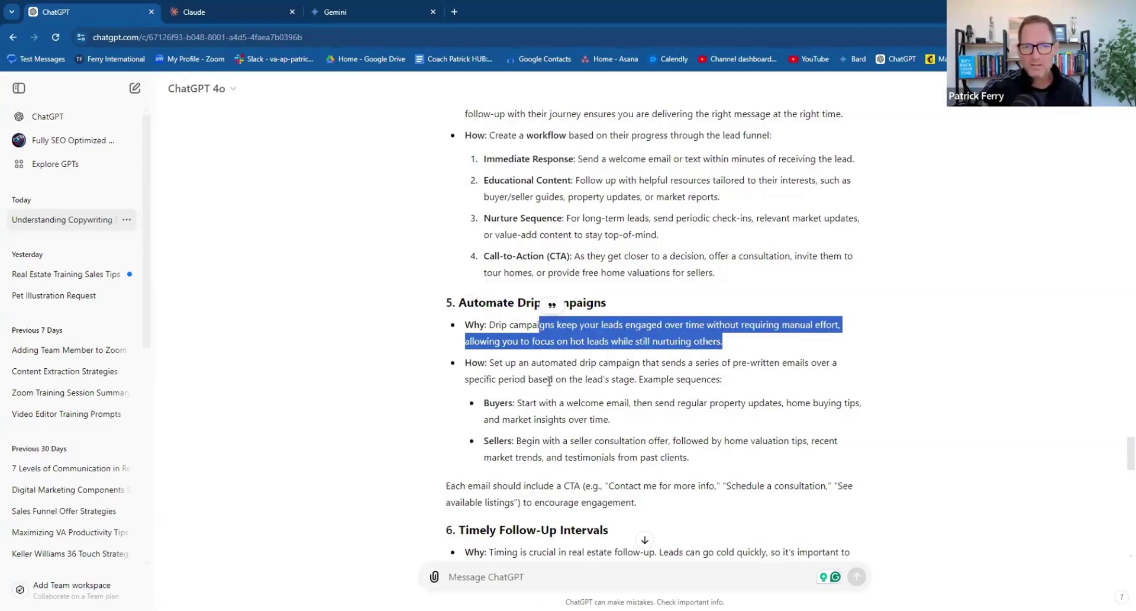
left_click_drag(493, 364, 815, 382)
left_click_drag(556, 380, 633, 382)
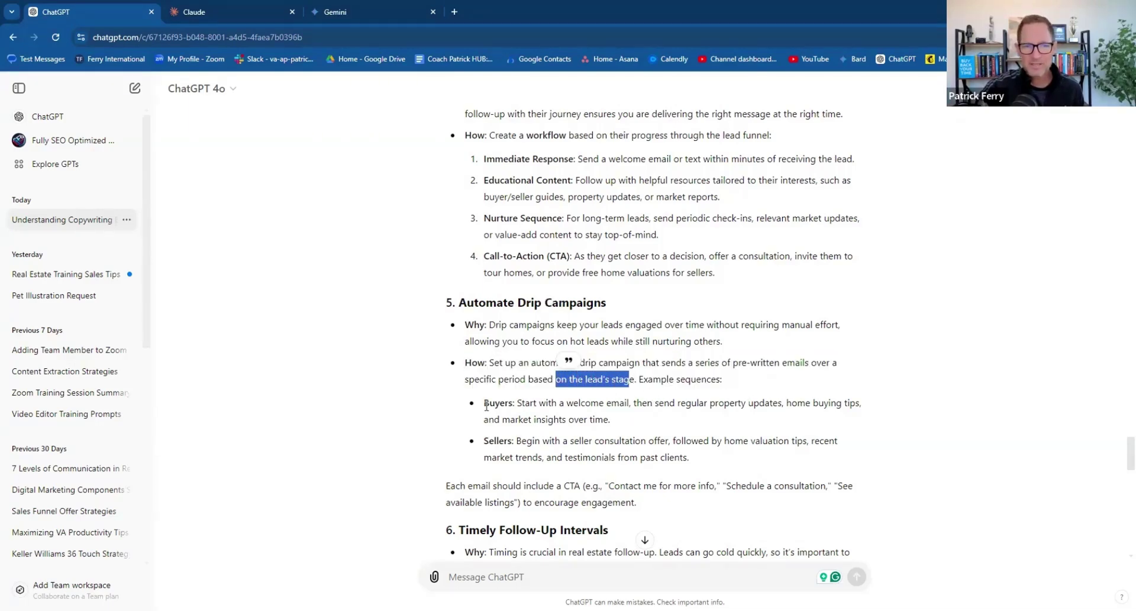
left_click_drag(517, 403, 861, 405)
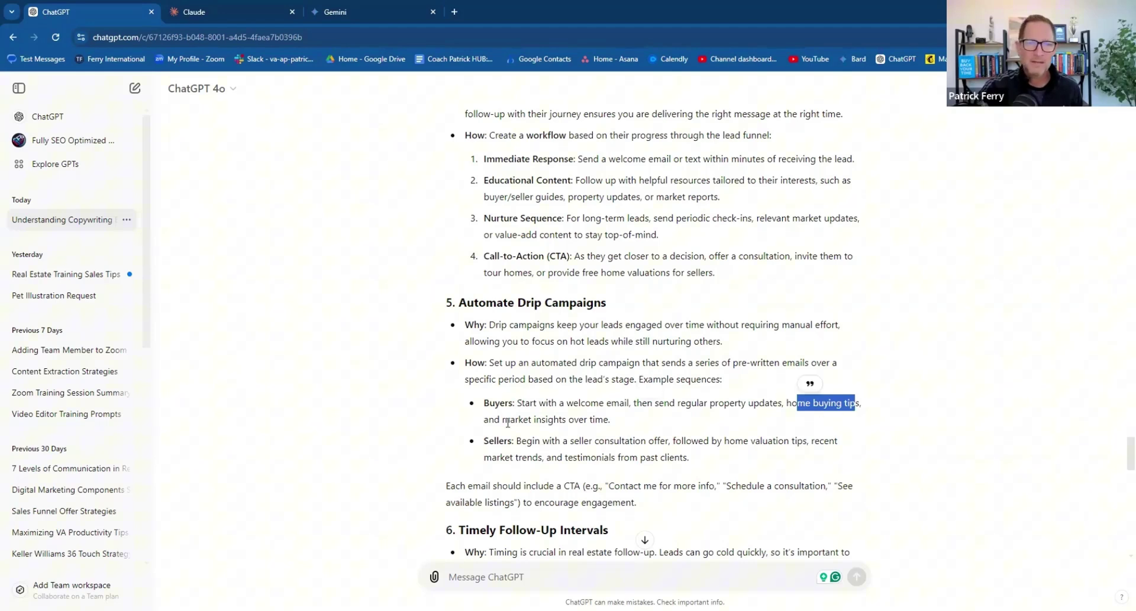
left_click_drag(509, 419, 481, 413)
left_click(626, 421)
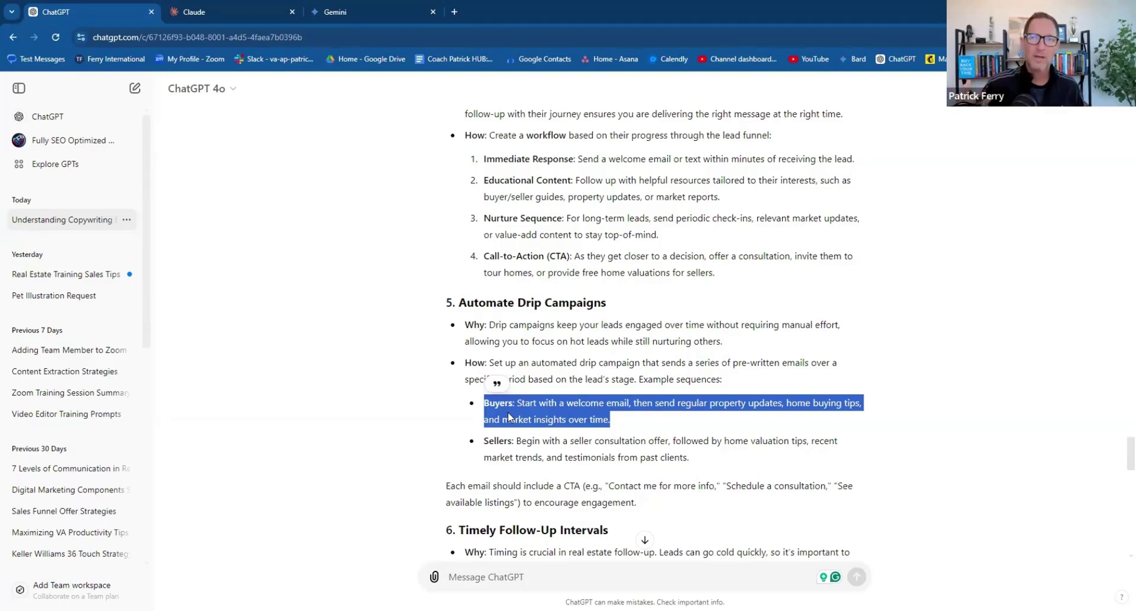
left_click_drag(523, 342, 704, 351)
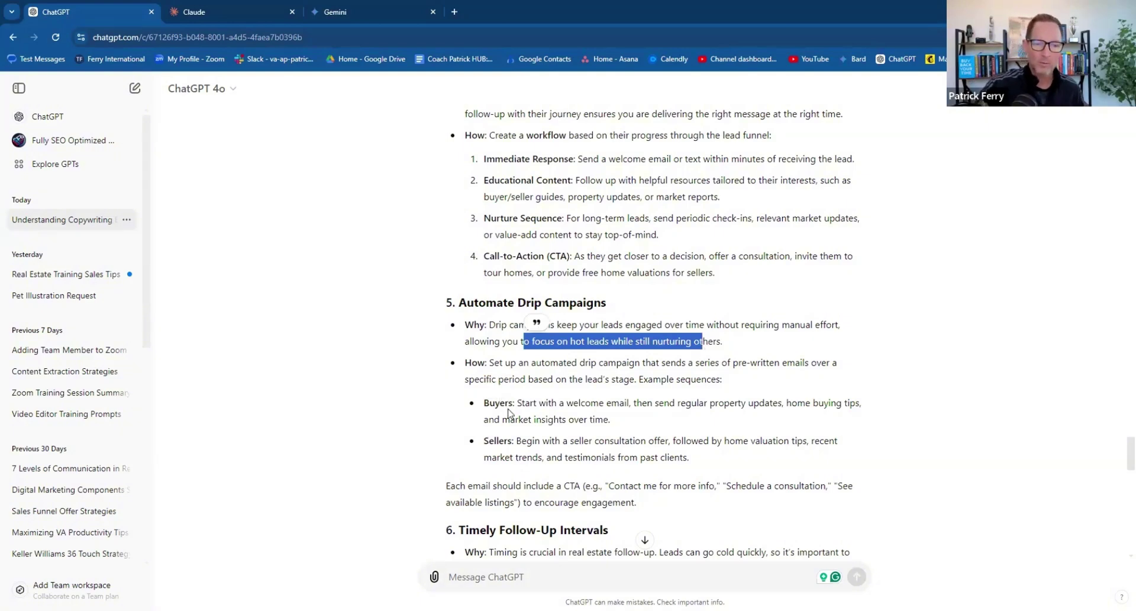
scroll(559, 451, "down", 3)
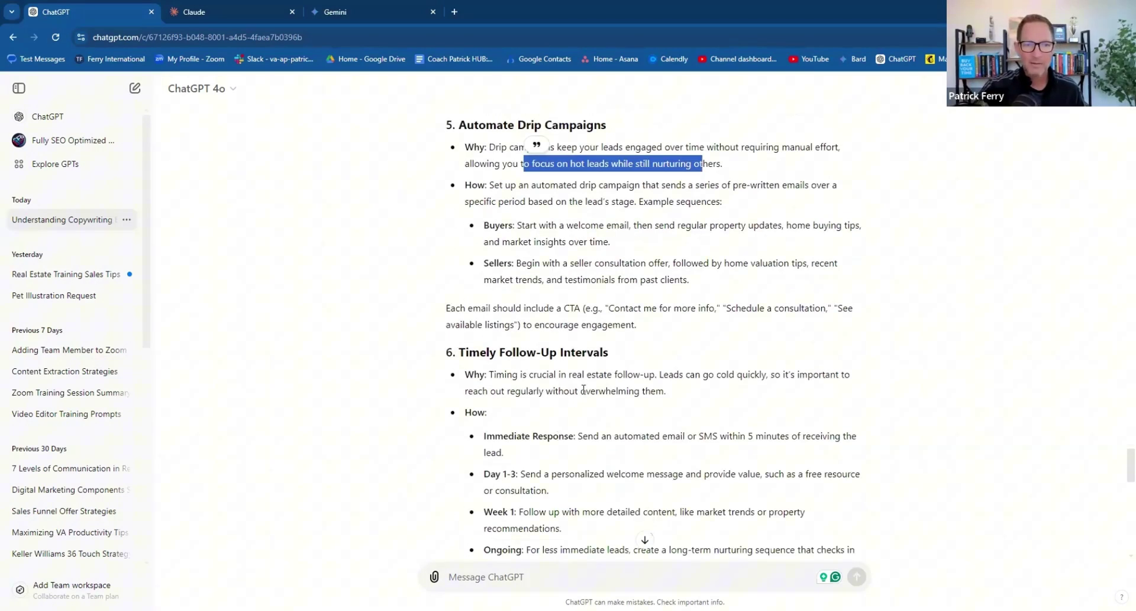
left_click_drag(470, 352, 615, 362)
scroll(618, 422, "down", 1)
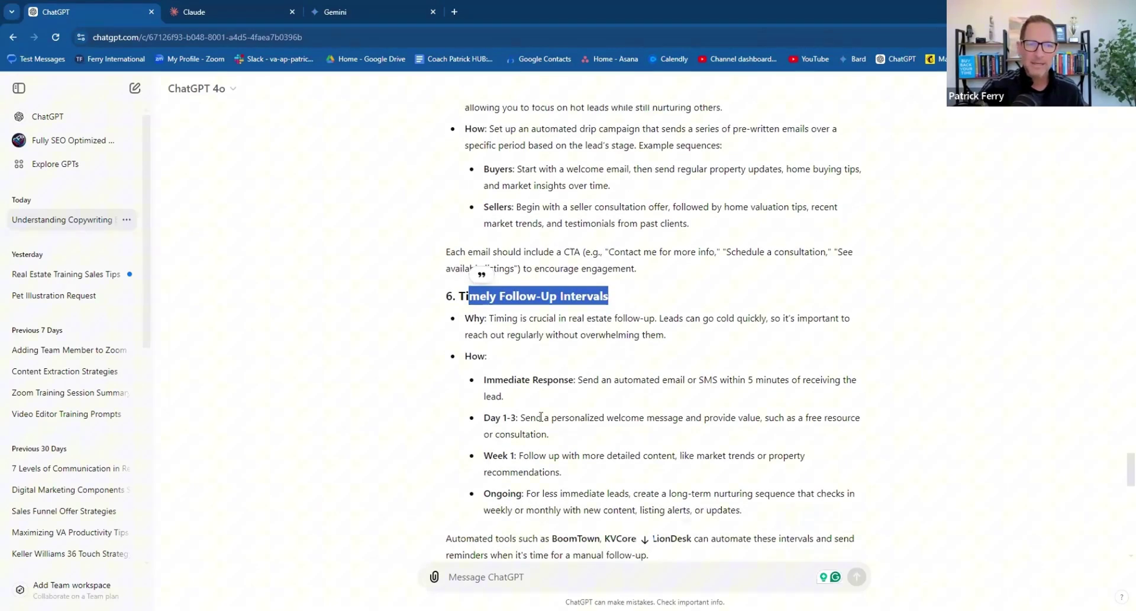
left_click_drag(484, 376, 777, 393)
left_click_drag(490, 415, 612, 437)
left_click(613, 437)
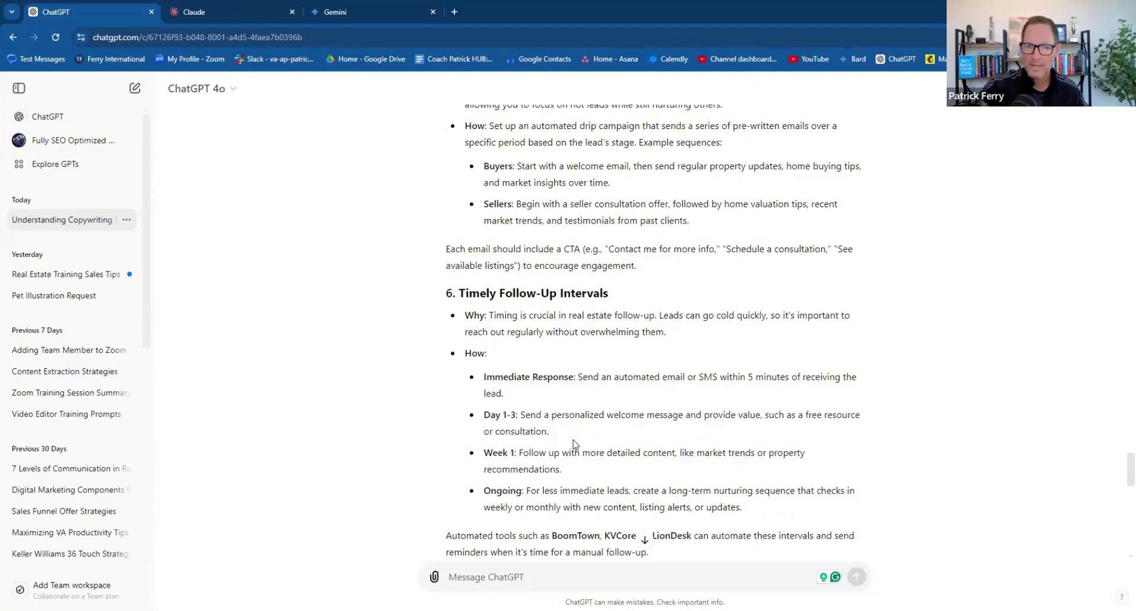
scroll(565, 438, "down", 2)
left_click_drag(498, 335, 594, 354)
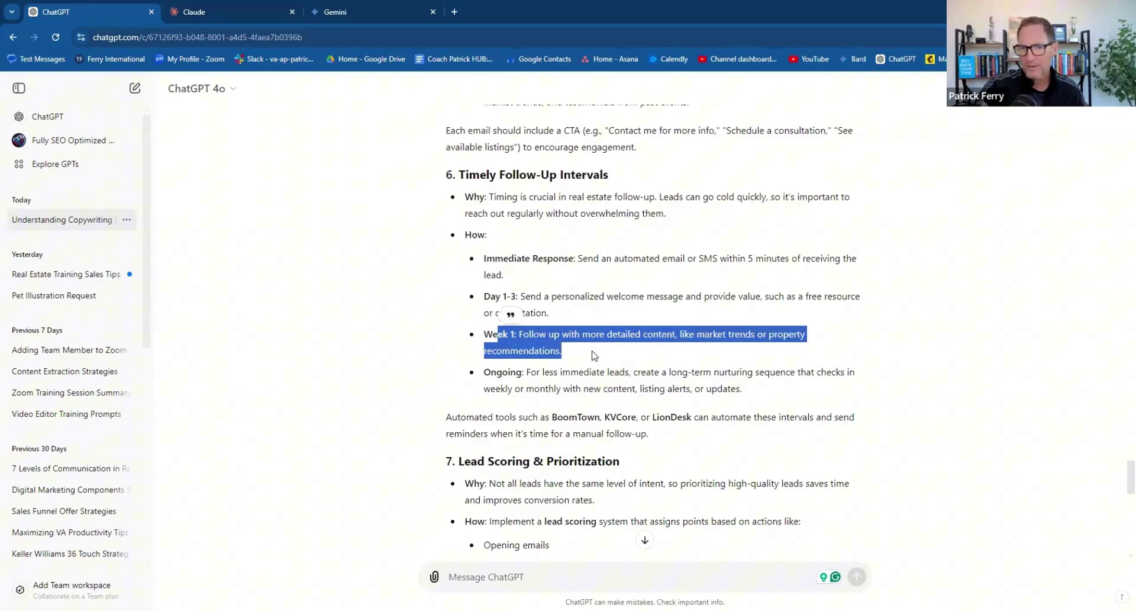
left_click(592, 355)
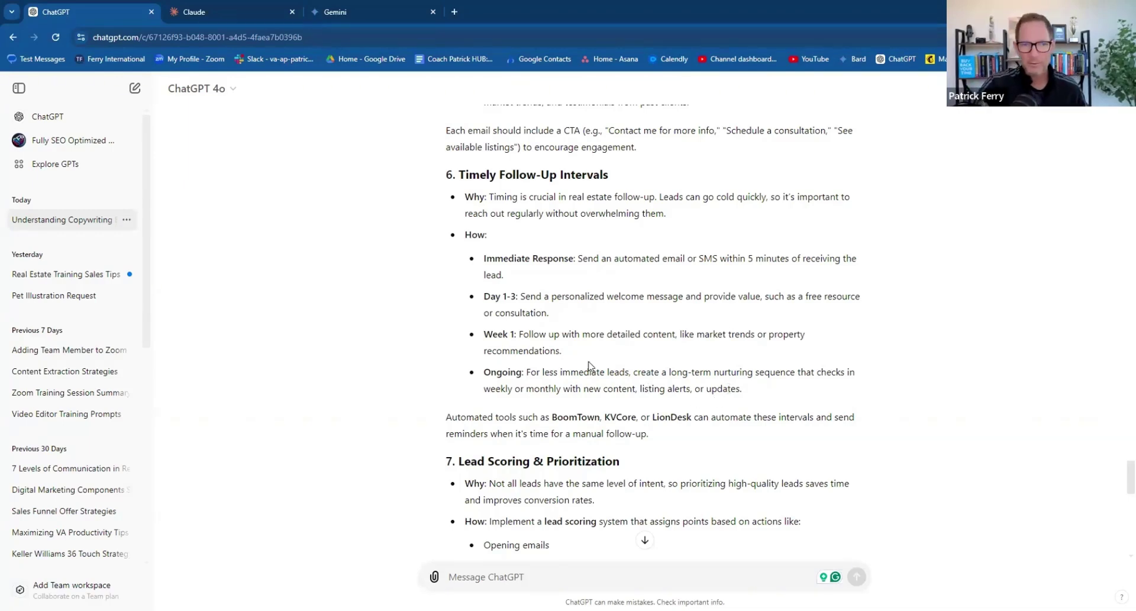
scroll(536, 351, "down", 2)
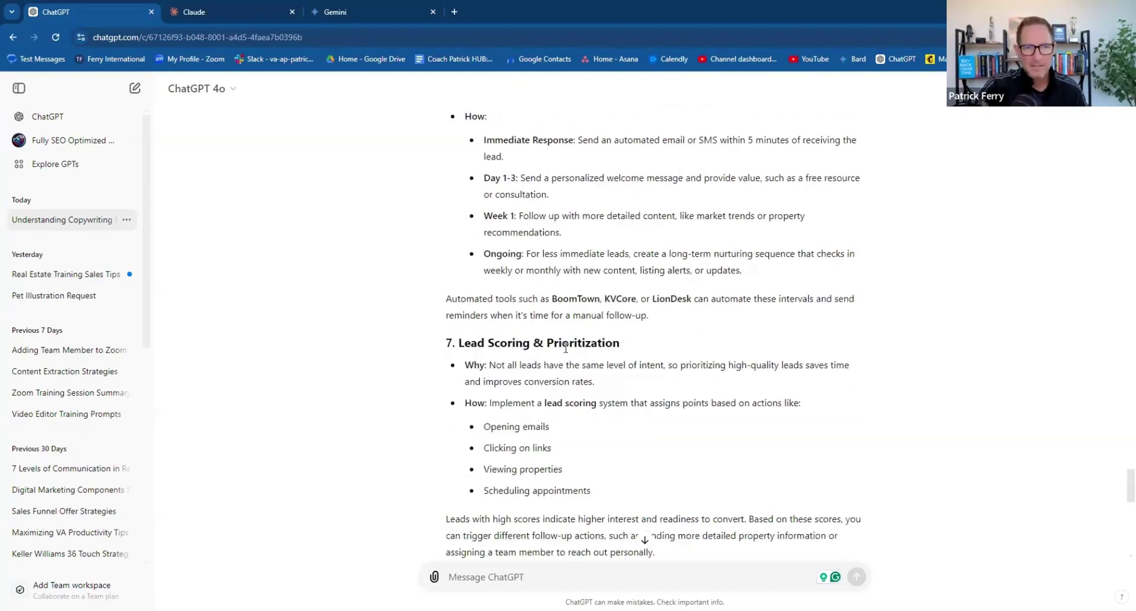
scroll(569, 411, "down", 2)
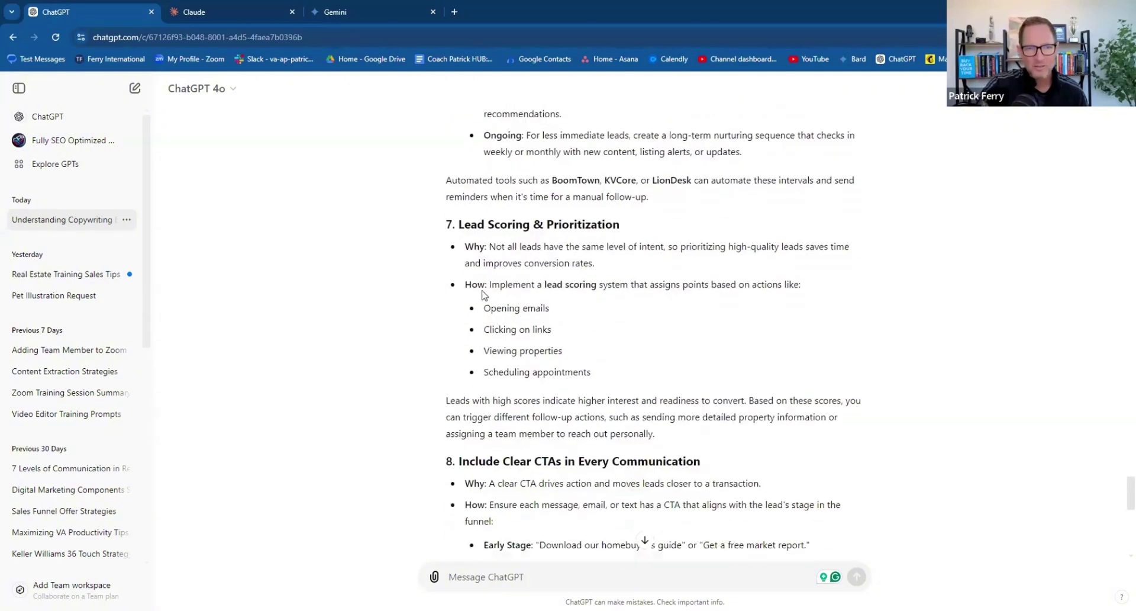
left_click_drag(475, 284, 762, 286)
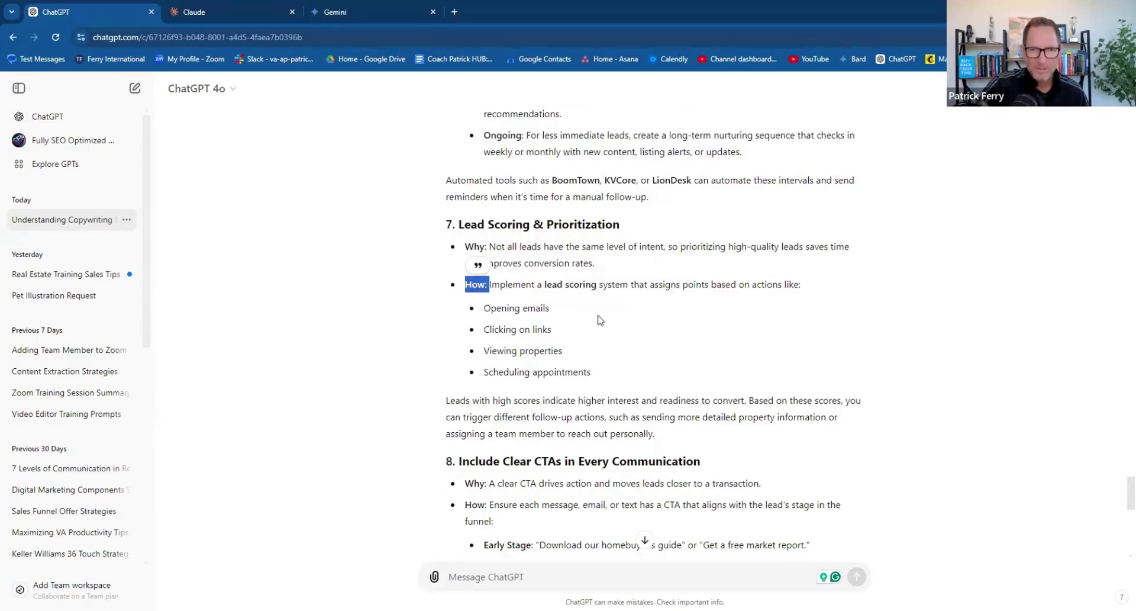
left_click_drag(548, 309, 569, 355)
left_click_drag(499, 374, 578, 377)
scroll(600, 388, "down", 2)
left_click_drag(479, 343, 692, 353)
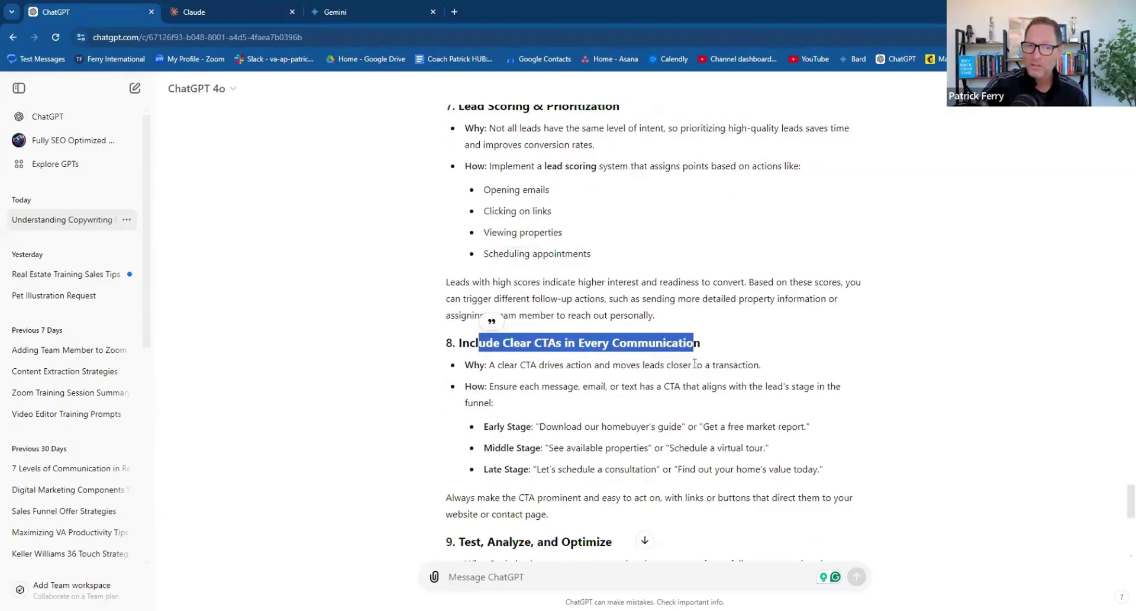
scroll(692, 361, "down", 1)
left_click_drag(498, 367, 776, 367)
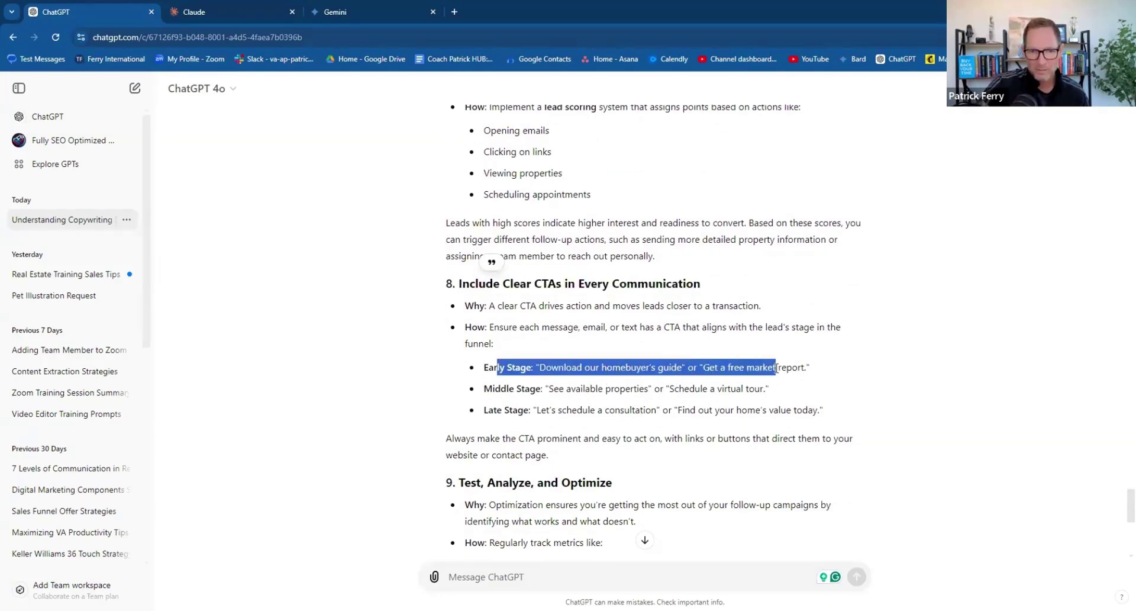
left_click(500, 362)
left_click_drag(488, 367, 709, 380)
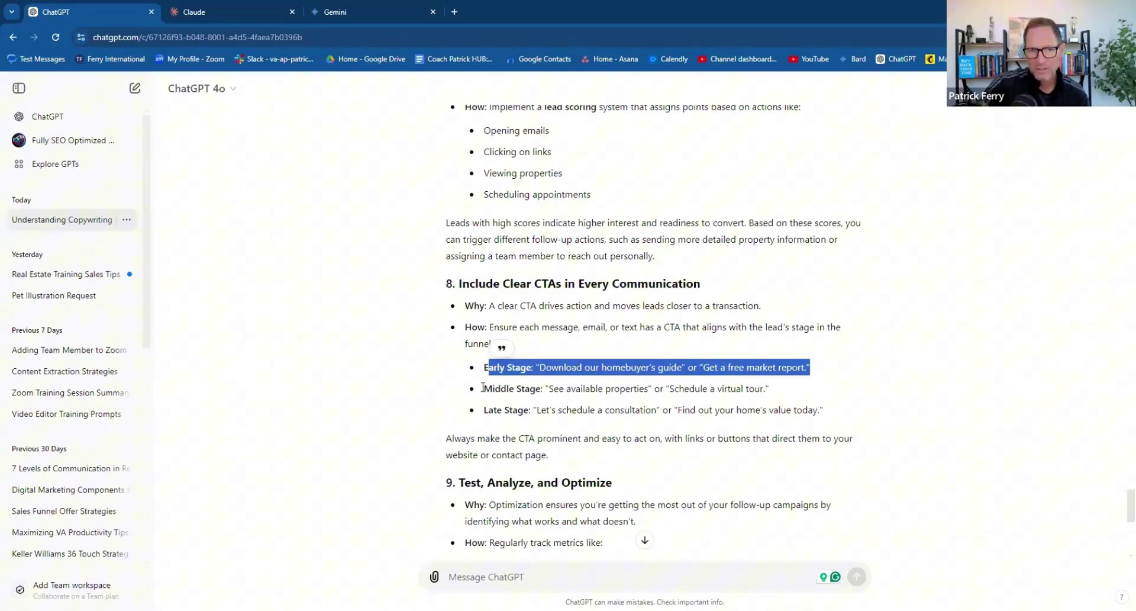
left_click_drag(540, 410, 660, 413)
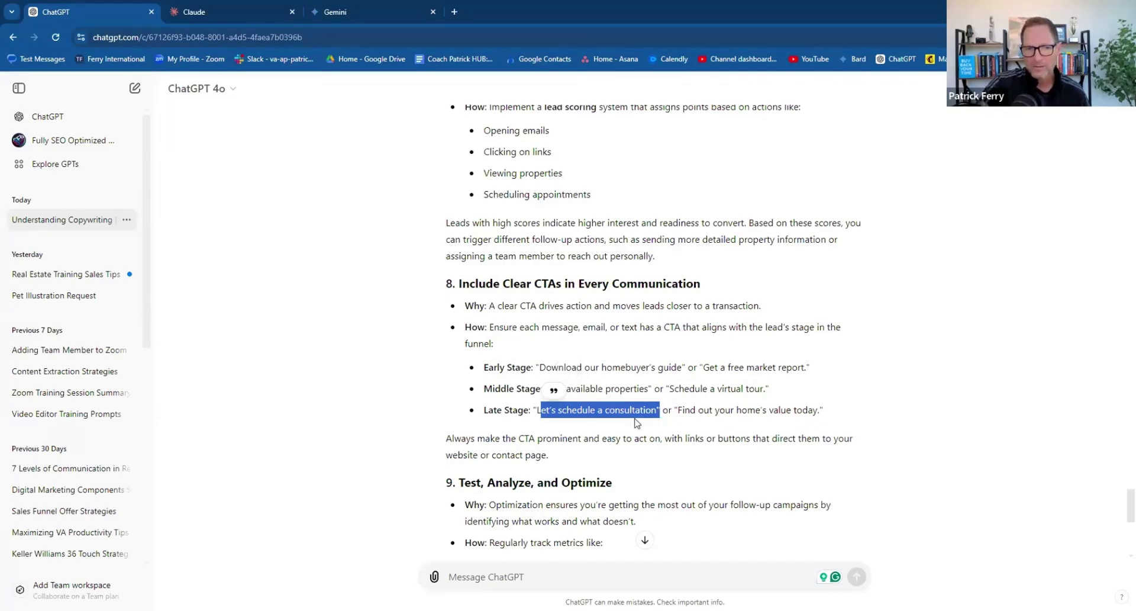
left_click(616, 422)
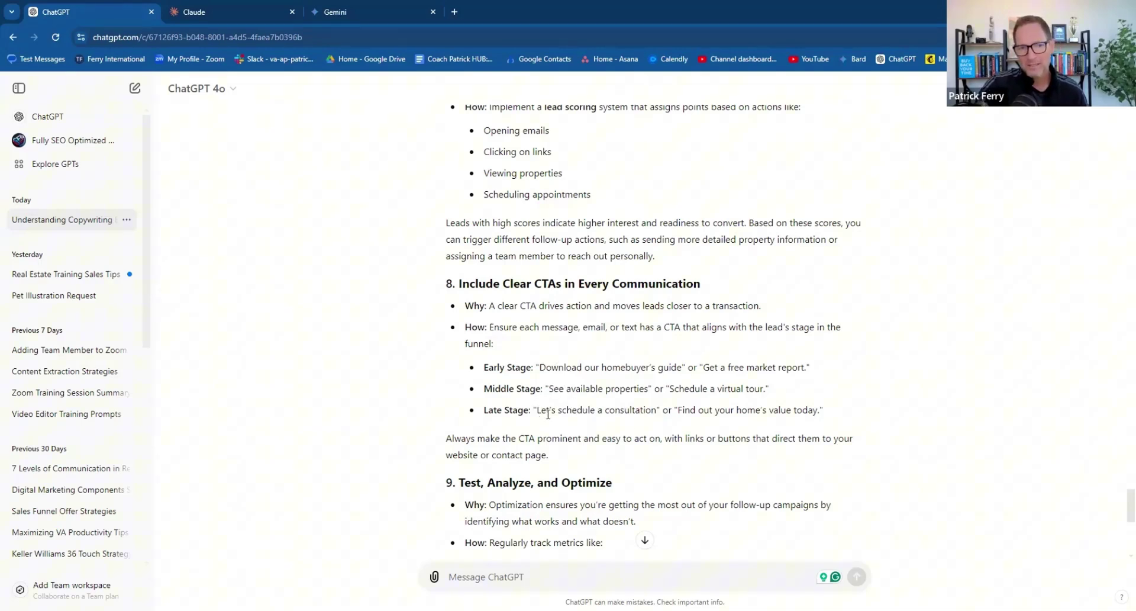
left_click_drag(535, 410, 657, 405)
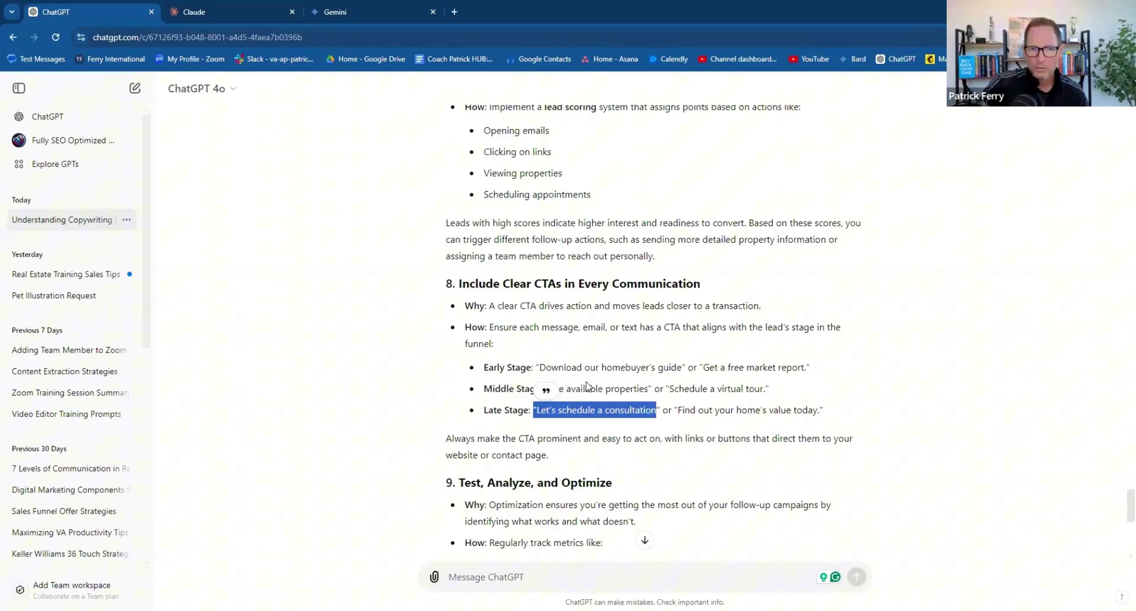
left_click_drag(554, 388, 484, 388)
mouse_move(681, 402)
left_mouse_down()
mouse_move(769, 398)
mouse_move(539, 405)
mouse_move(661, 409)
left_mouse_up()
left_click(533, 410)
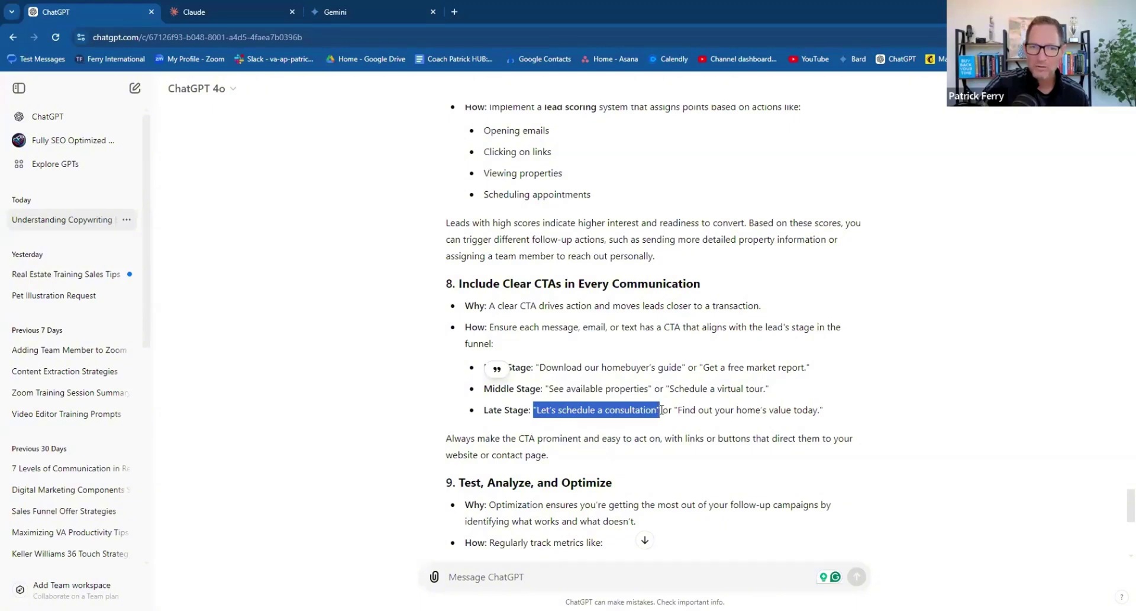
left_click(613, 400)
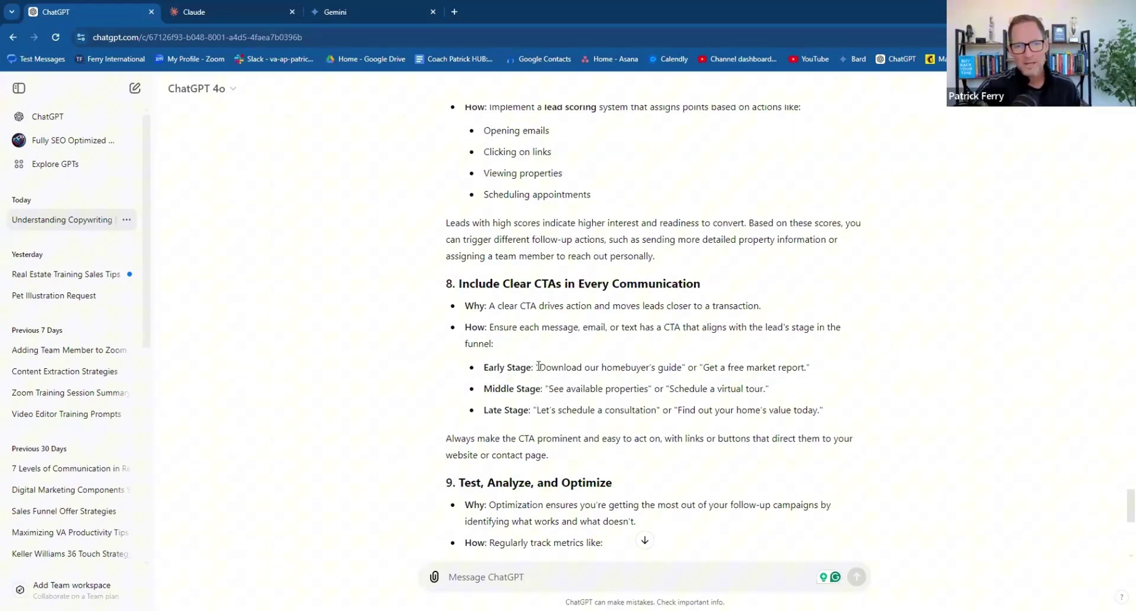
left_click_drag(538, 365, 486, 368)
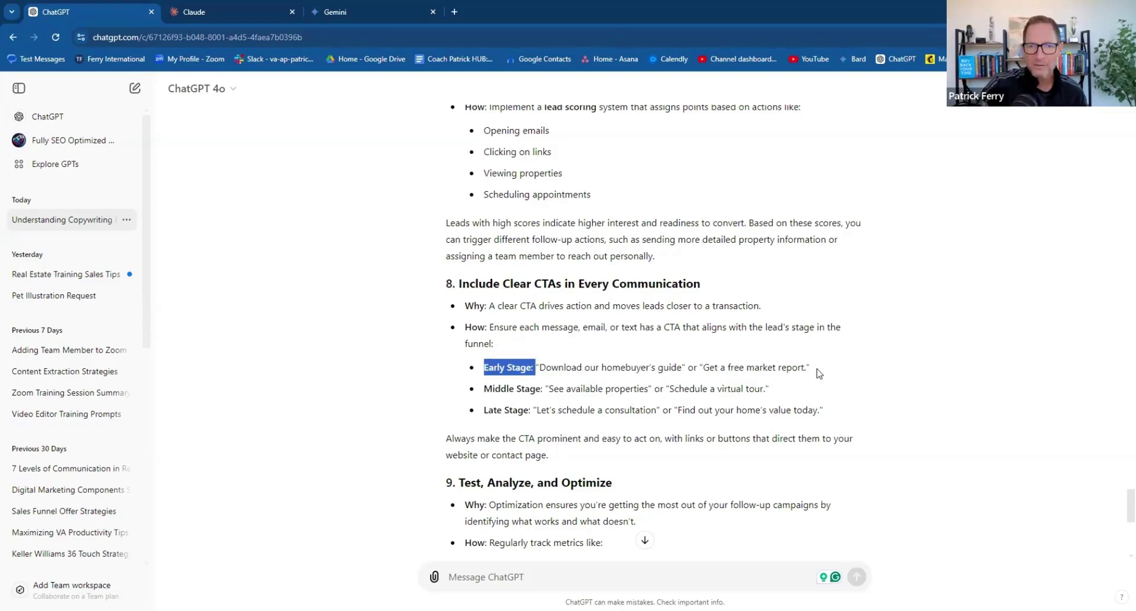
left_click_drag(819, 372, 818, 381)
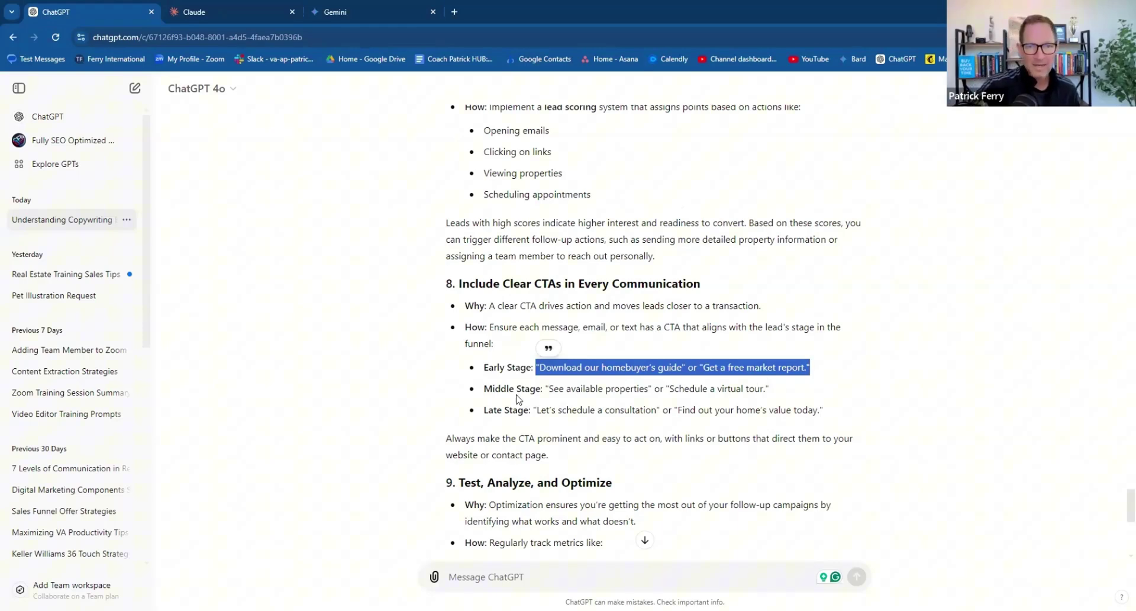
scroll(520, 390, "down", 4)
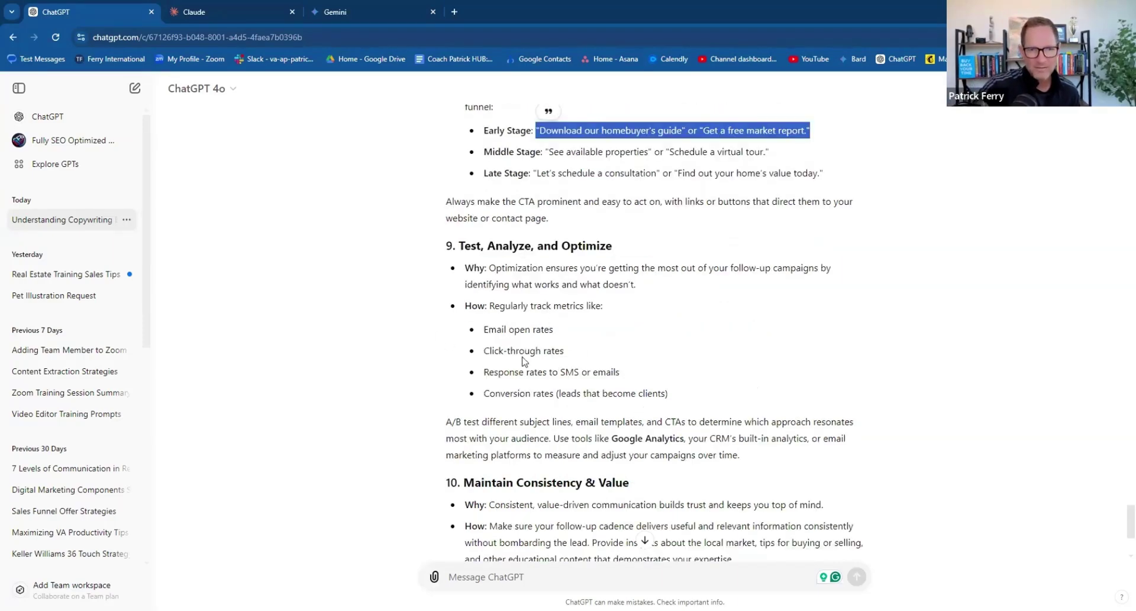
scroll(533, 366, "down", 2)
scroll(616, 364, "down", 1)
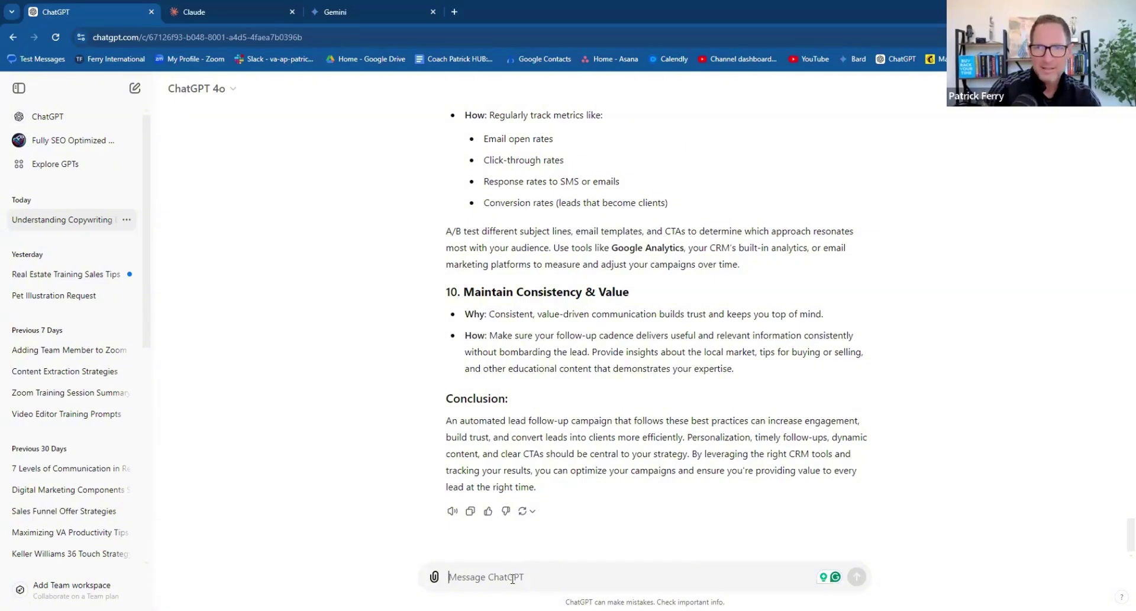
Write an expert-copywriter prompt for a 10-day Realtor.com buyer-lead campaign followed by long-term nurture.
type("a")
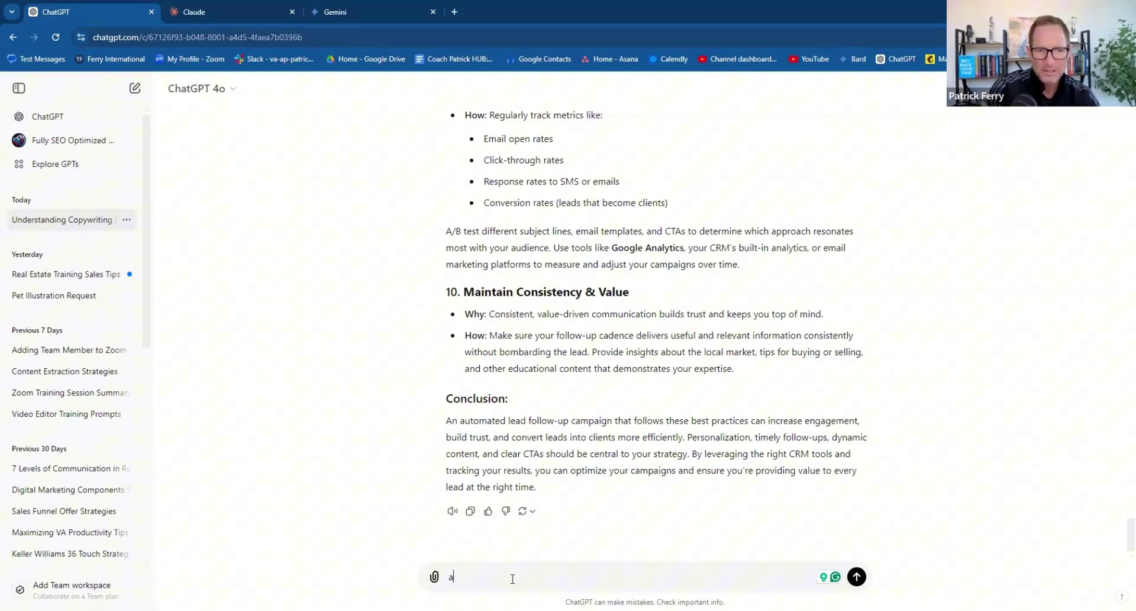
type("ct as a")
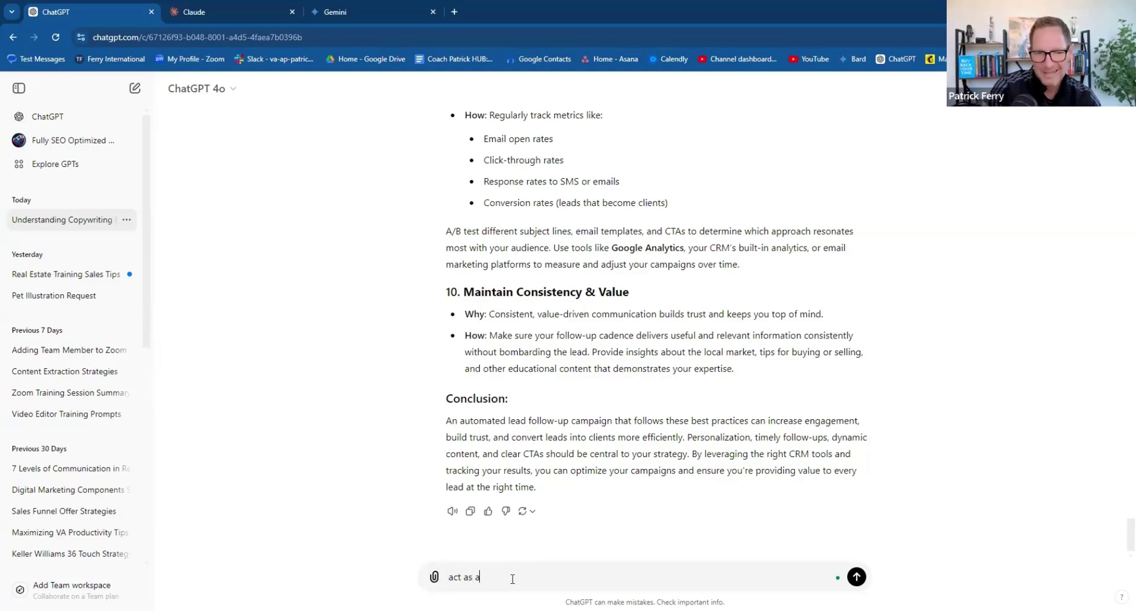
type("n expert cop")
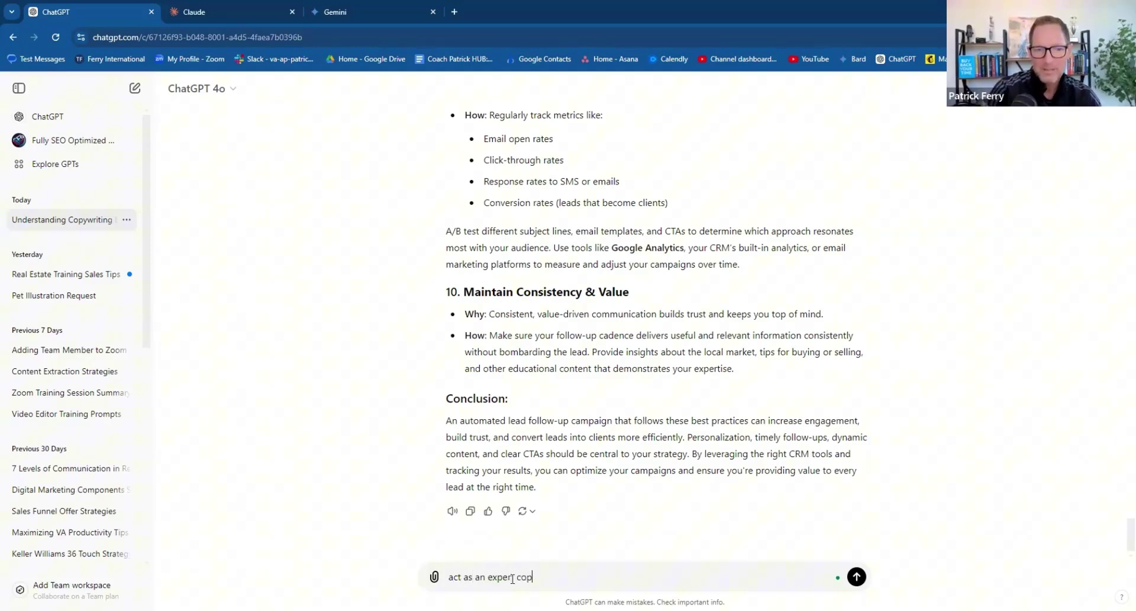
type("y writer, for a real estate agent ")
type("who bought realto")
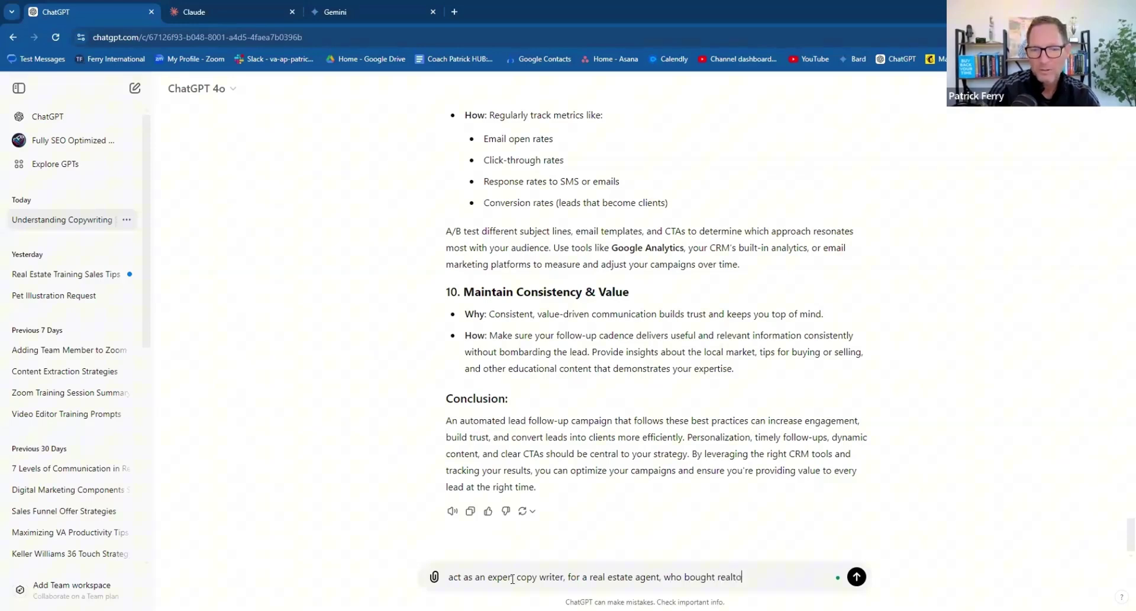
type("r.com le")
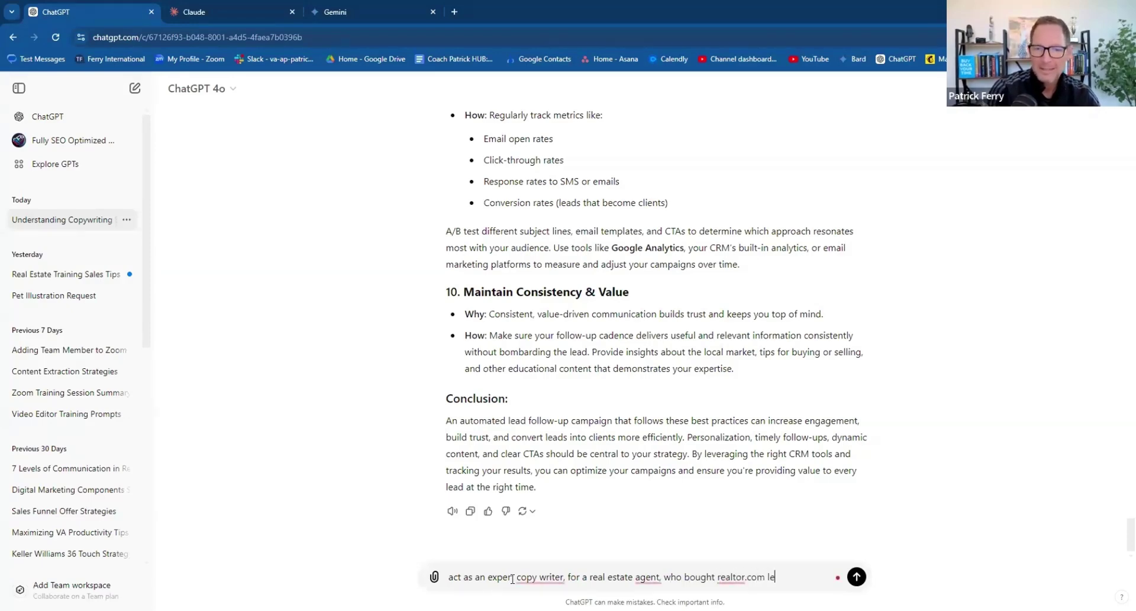
type("ads call connection ")
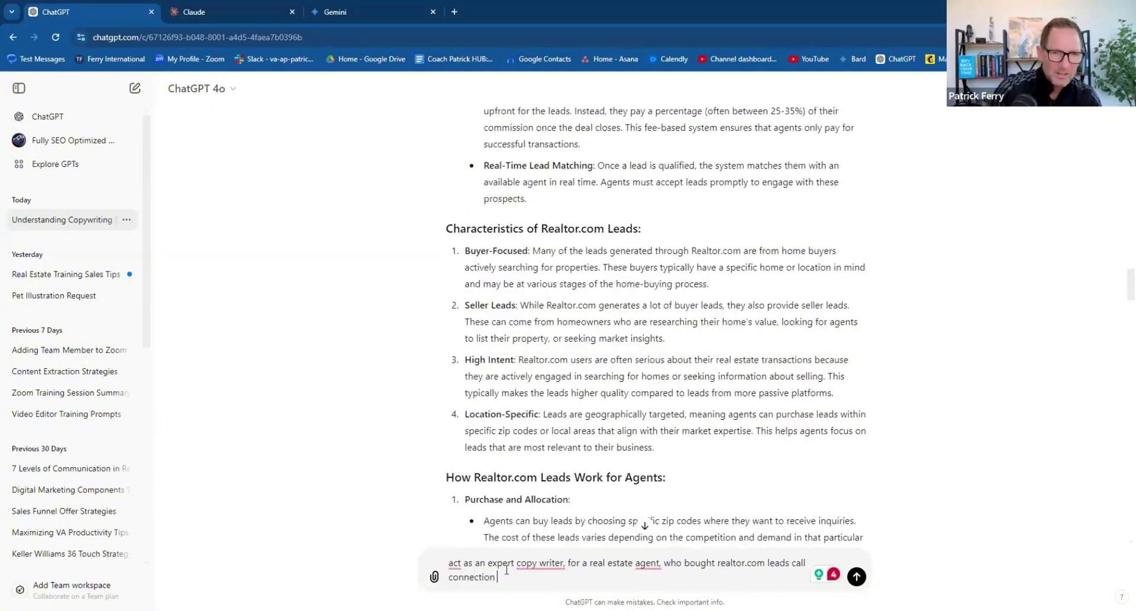
type("plus home bu")
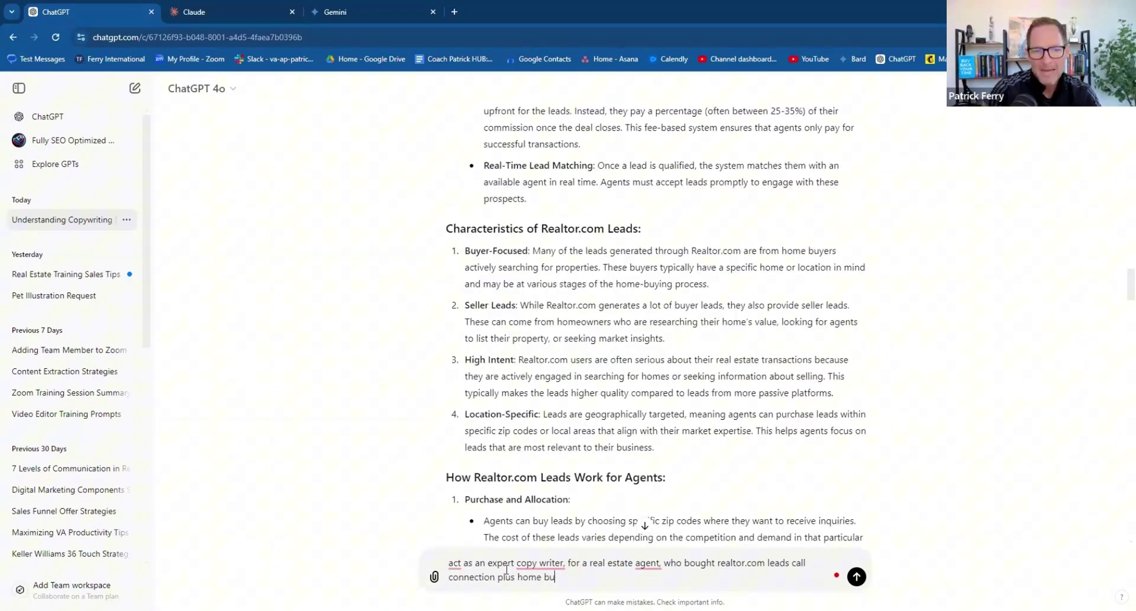
type("yer leads and help create a automated te")
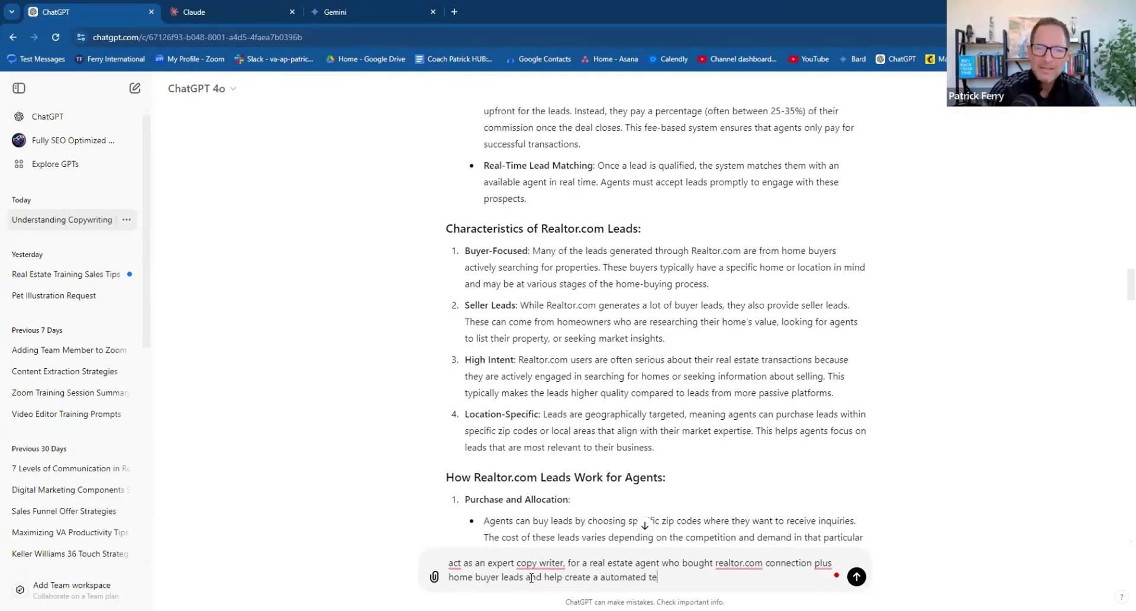
type("xt and email")
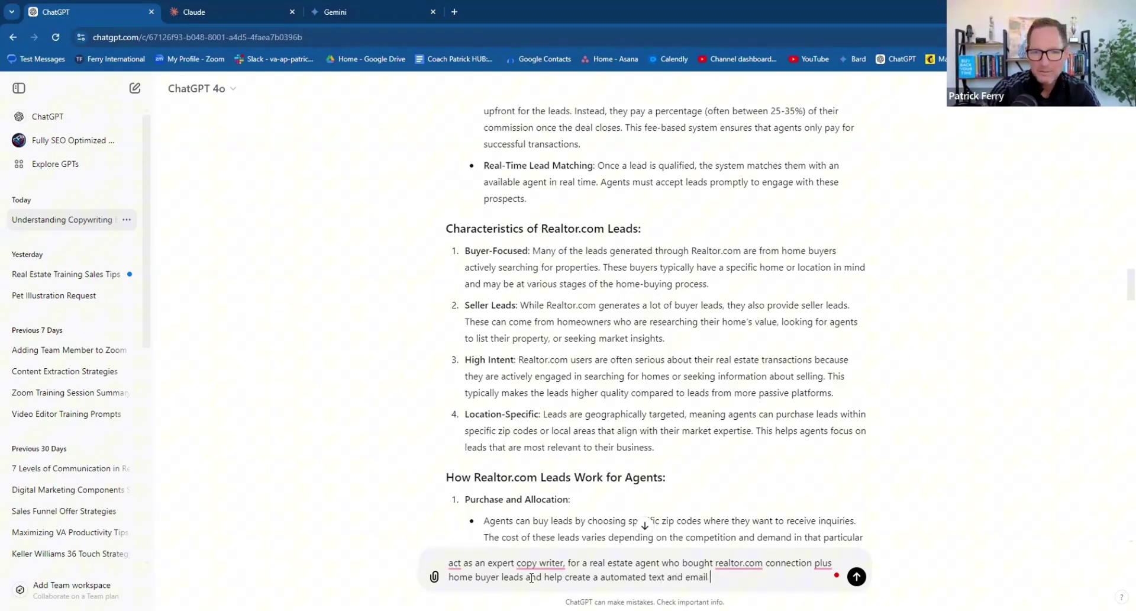
type(" campaign")
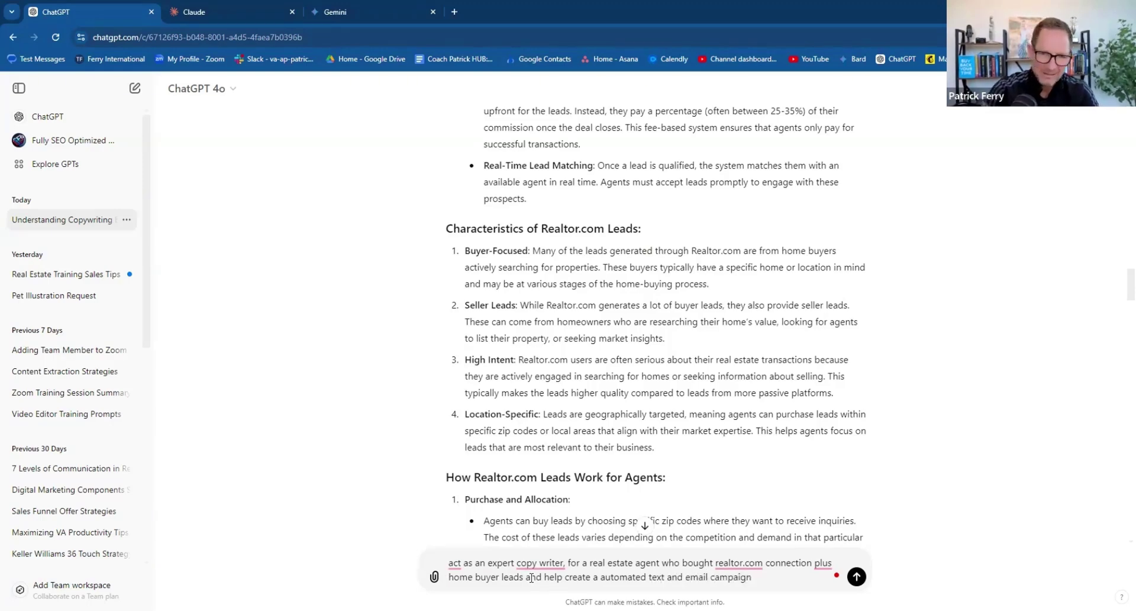
type(", focus on the f")
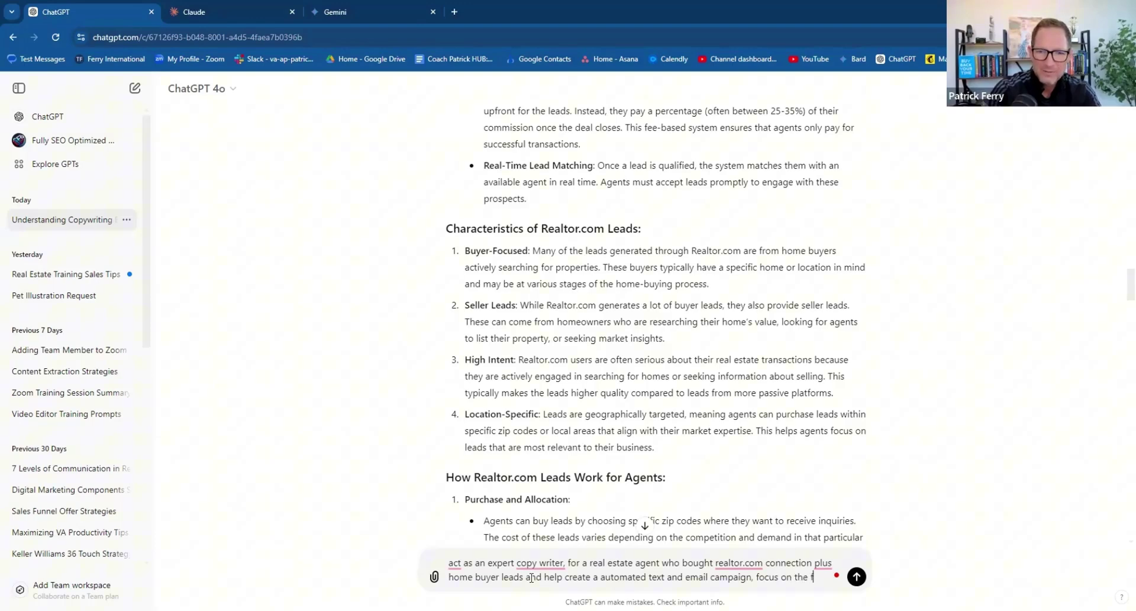
type("irst 10 day")
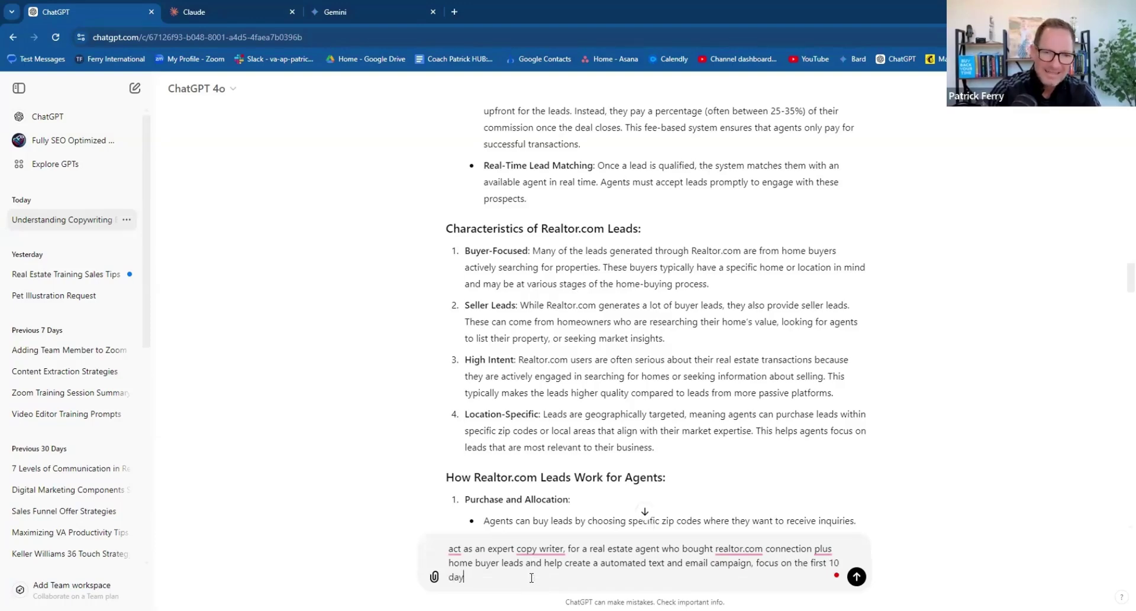
type("s, the goal i")
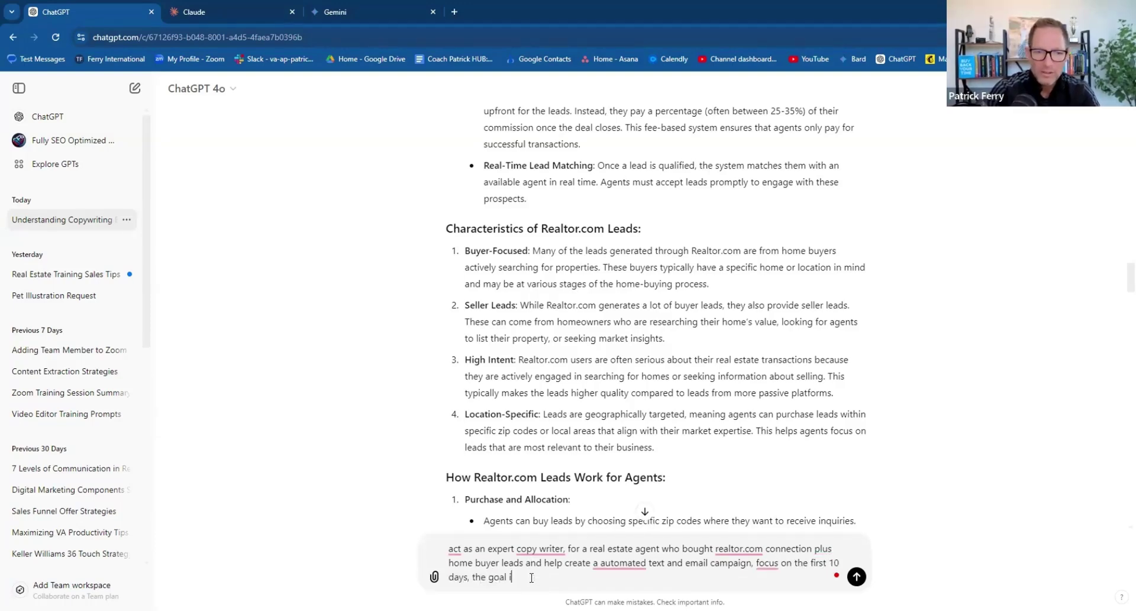
type("s to get engagement on eit")
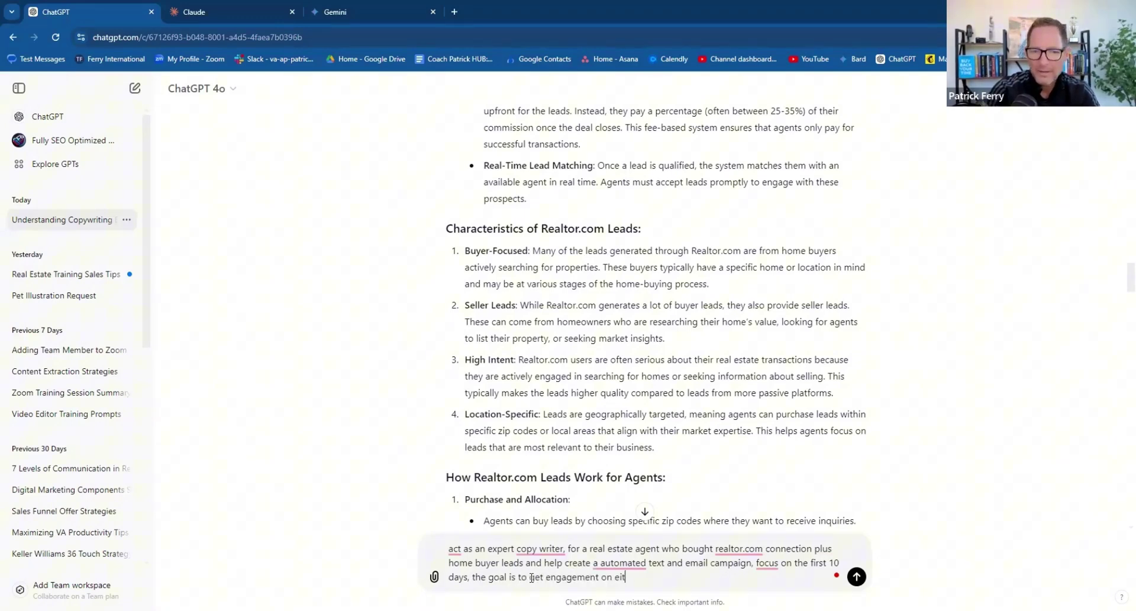
type("her seeing a property, discussing ")
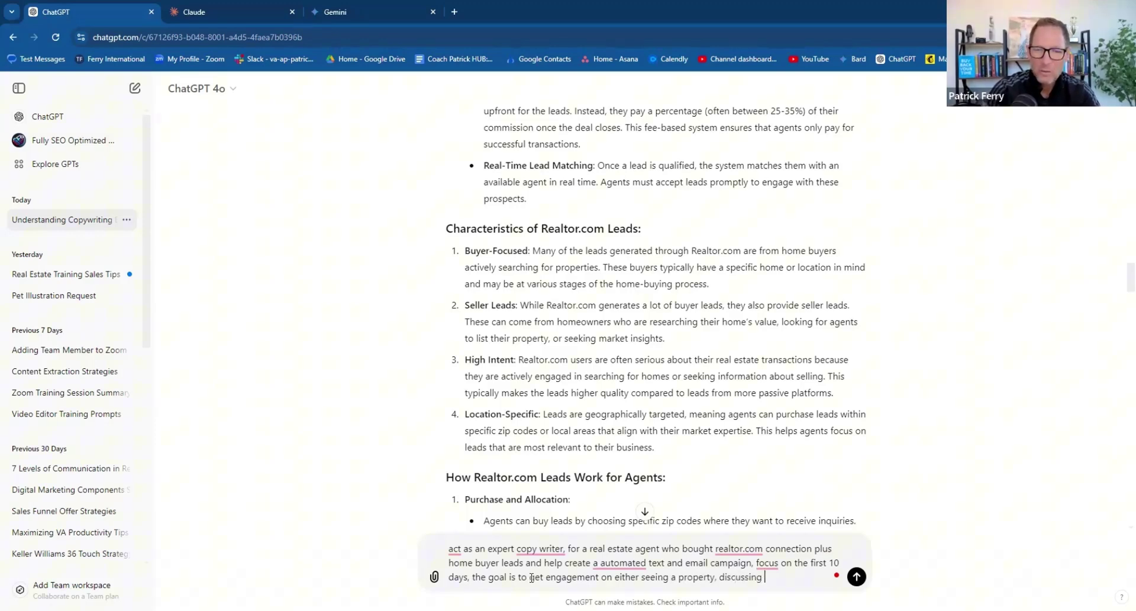
type("questions about a property, or i")
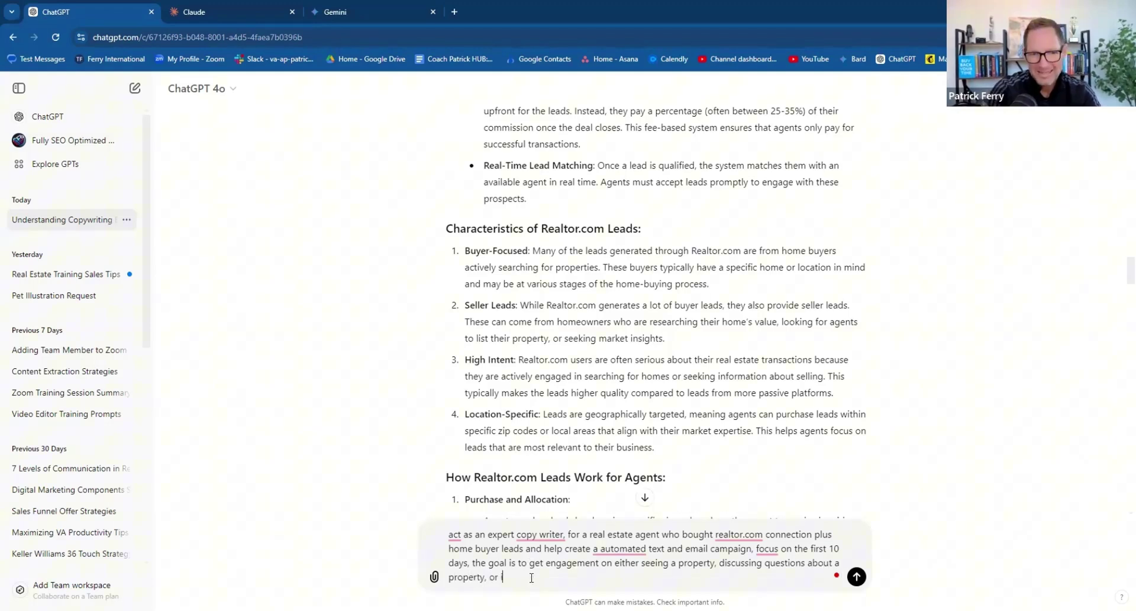
type("deally scheduling a homebuyin")
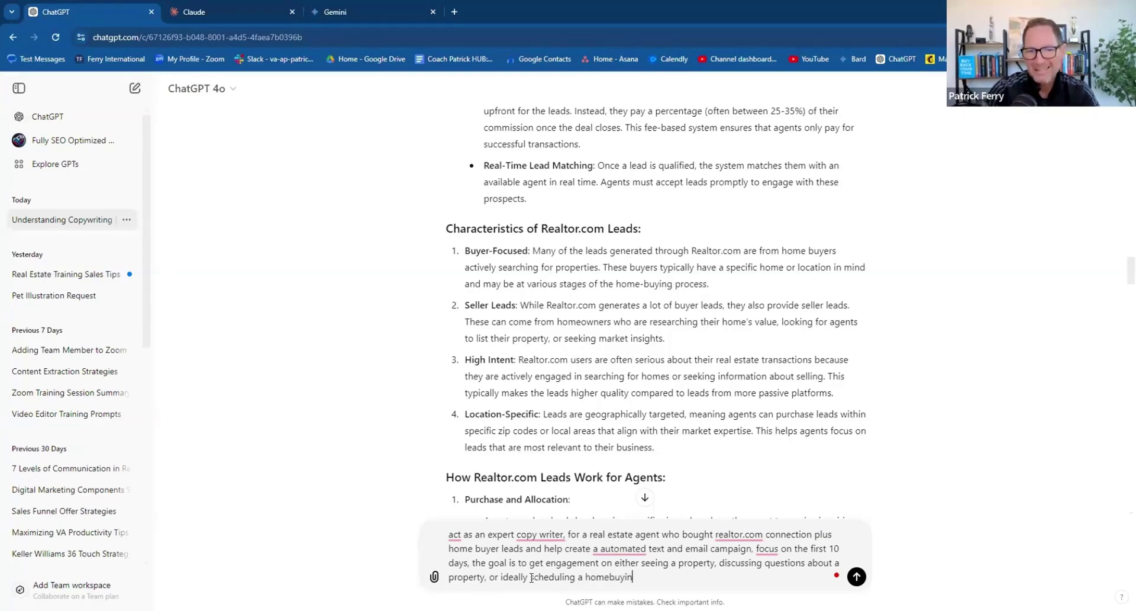
type("g consultation")
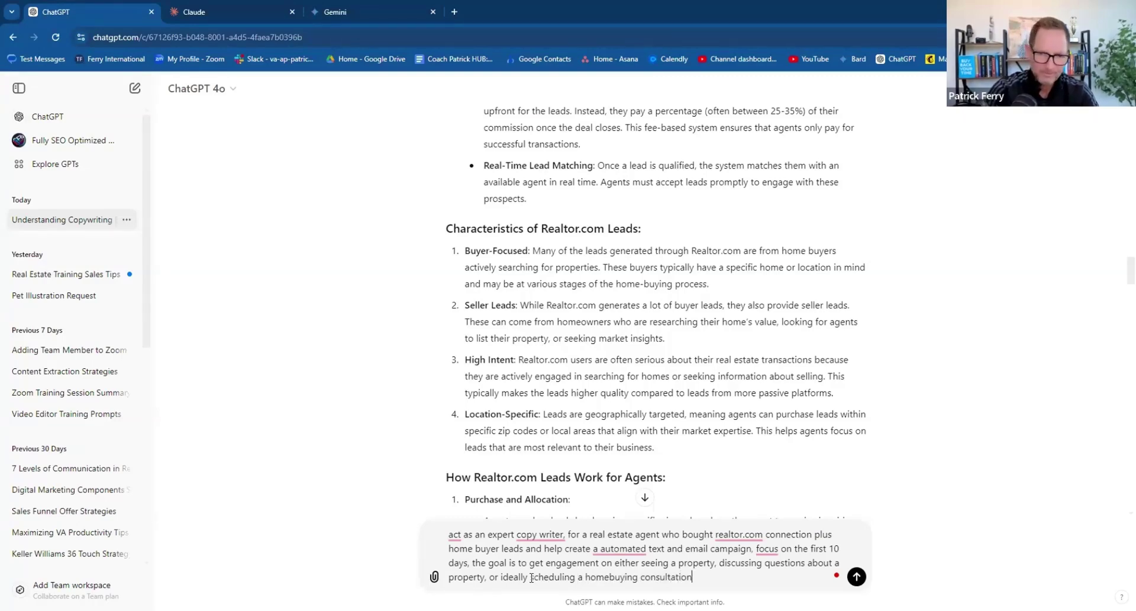
type(".  After wthe first")
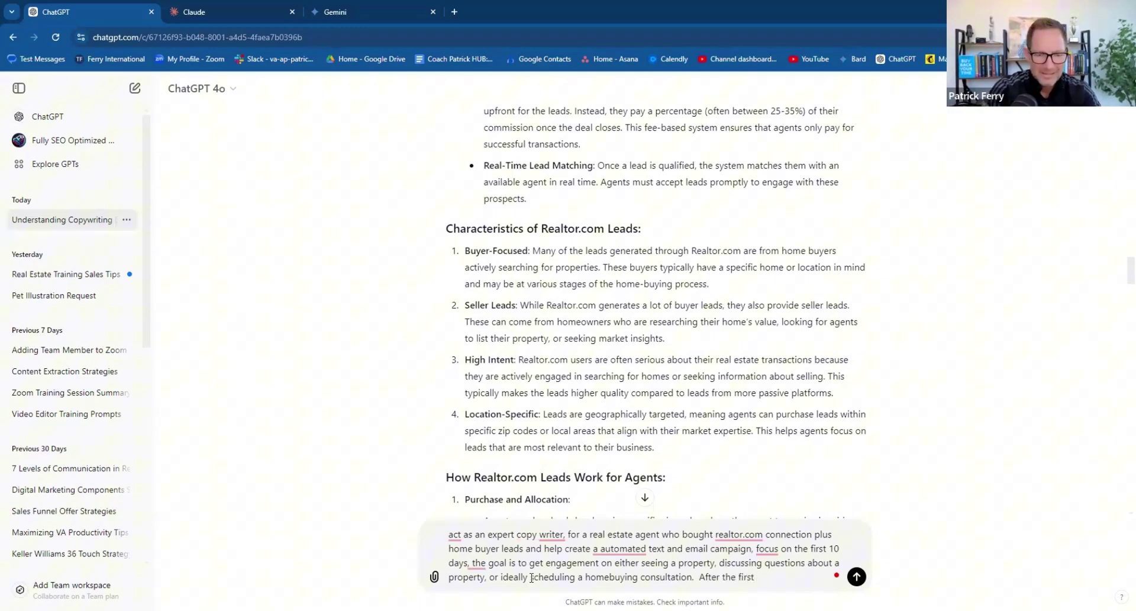
type(" 10 days, the s")
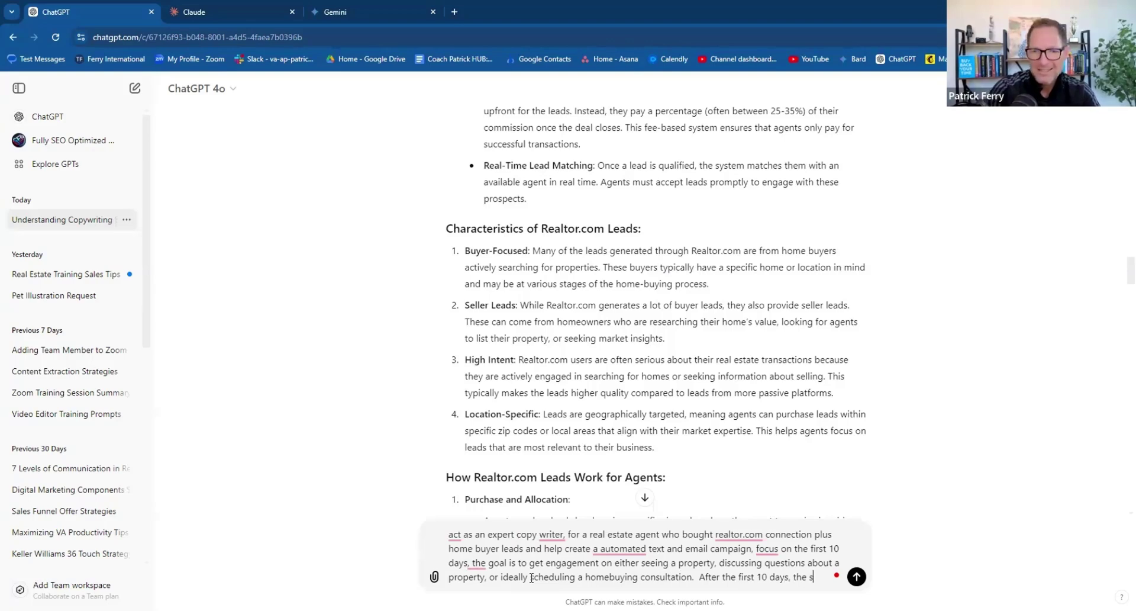
type("econd campa")
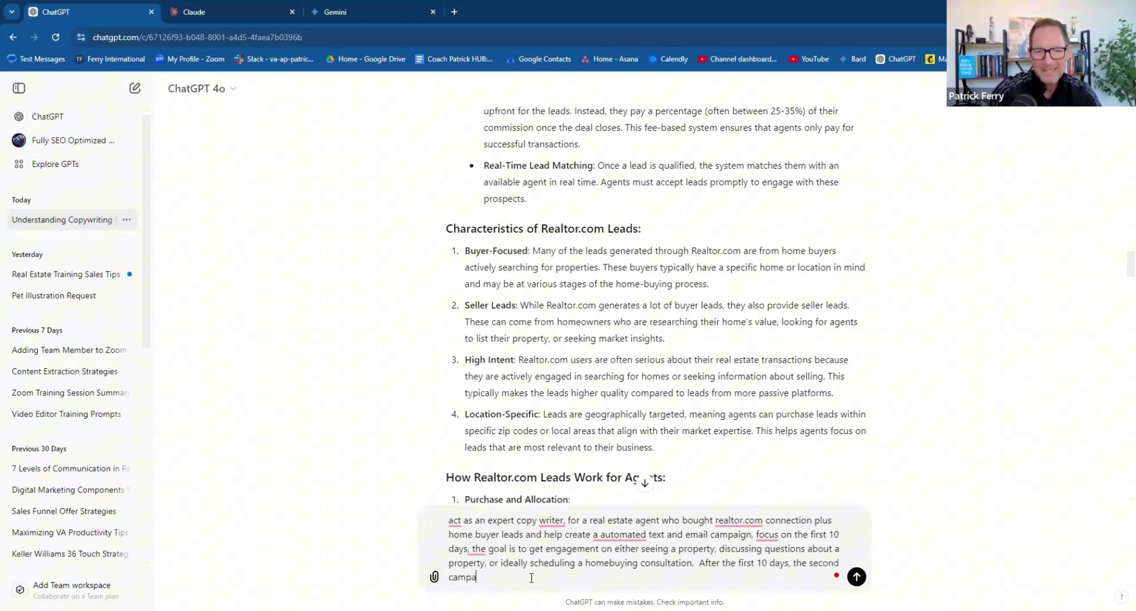
type("ign should be designed as a long term nurut")
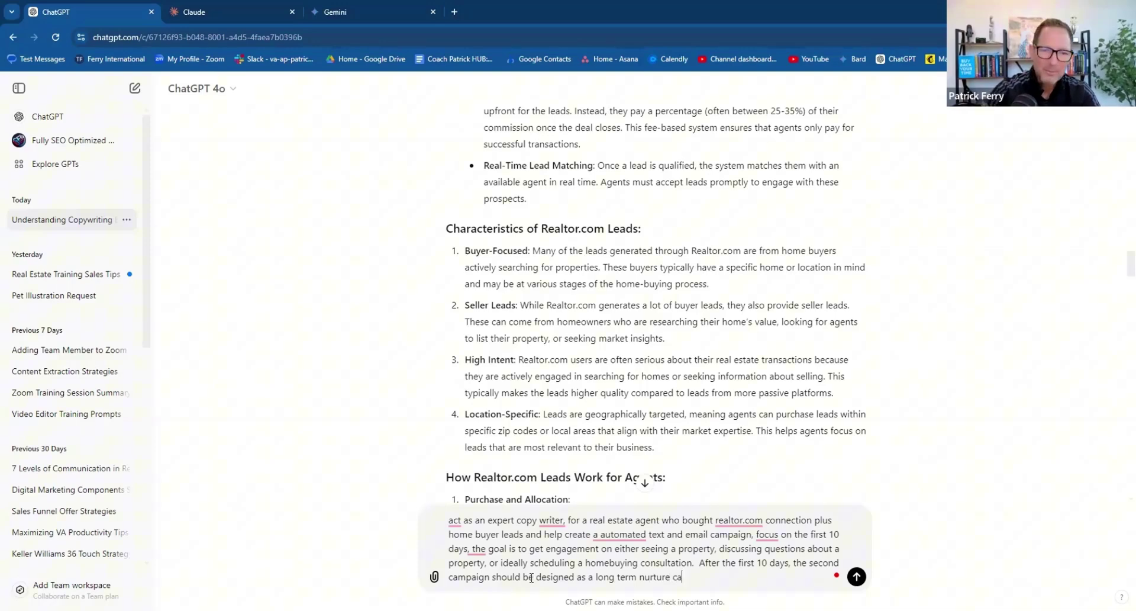
type("re campaign.")
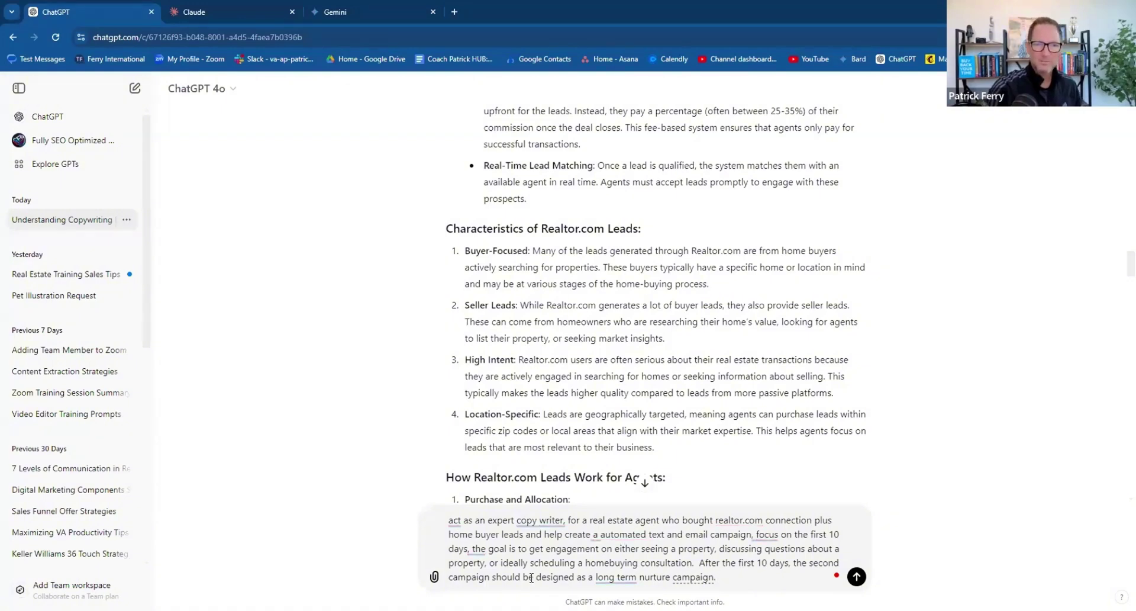
Send the campaign prompt and scroll through Day 1 onward to the bi-weekly nurture touchpoints.
key("Return")
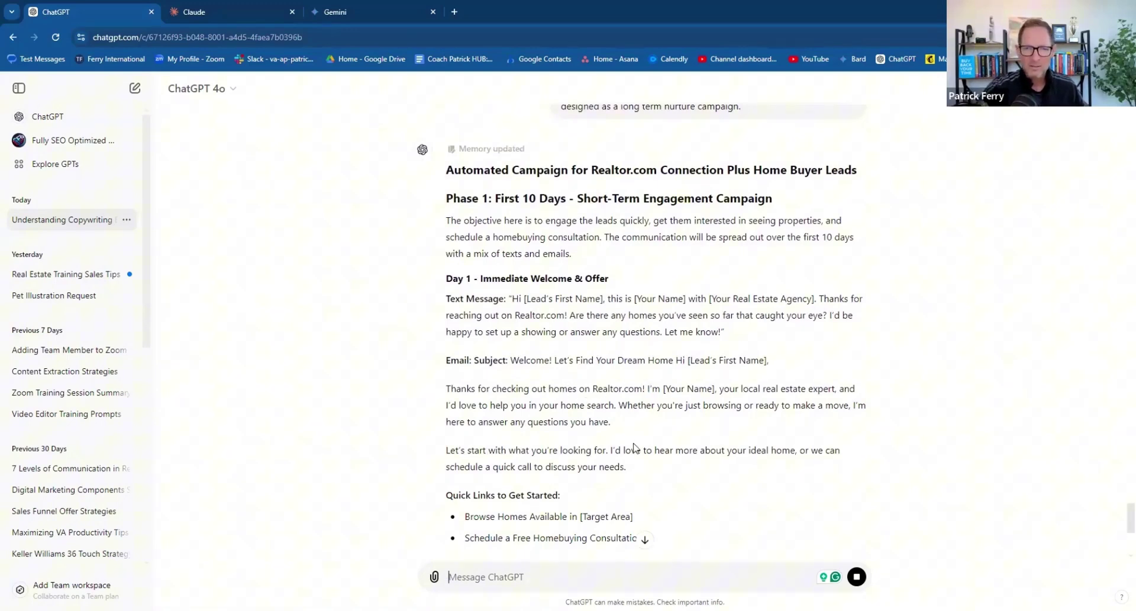
scroll(473, 420, "down", 2)
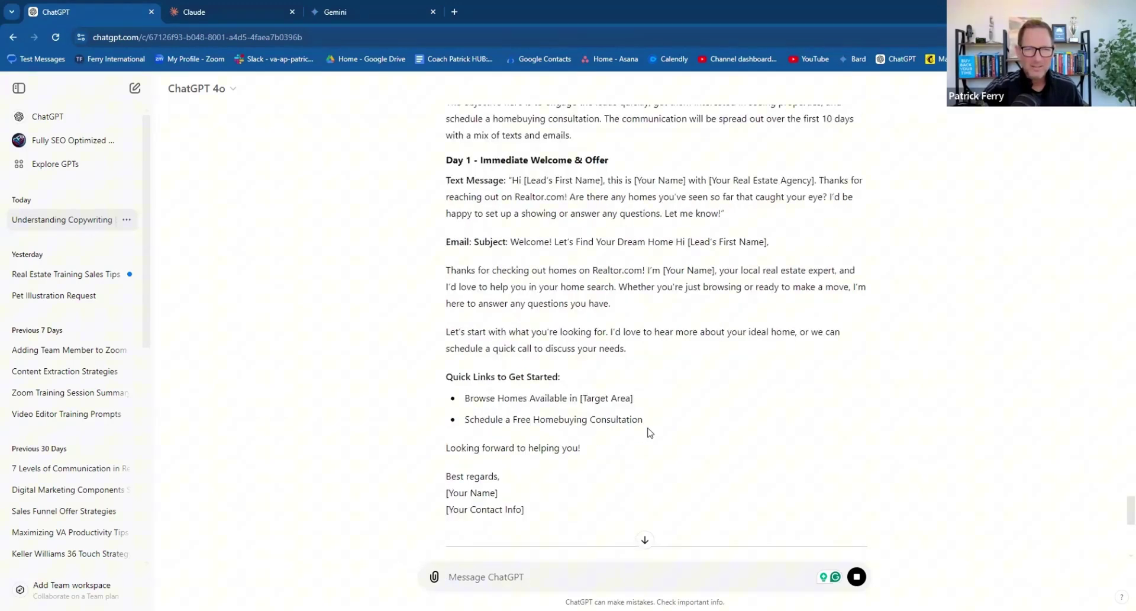
scroll(657, 423, "down", 5)
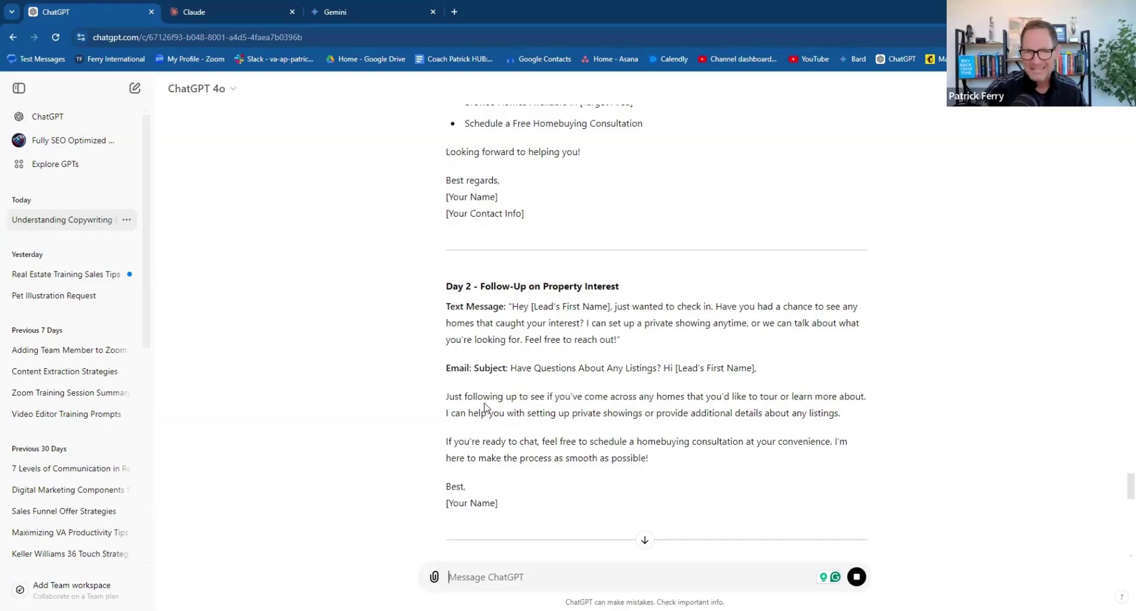
scroll(590, 417, "down", 2)
scroll(589, 417, "down", 3)
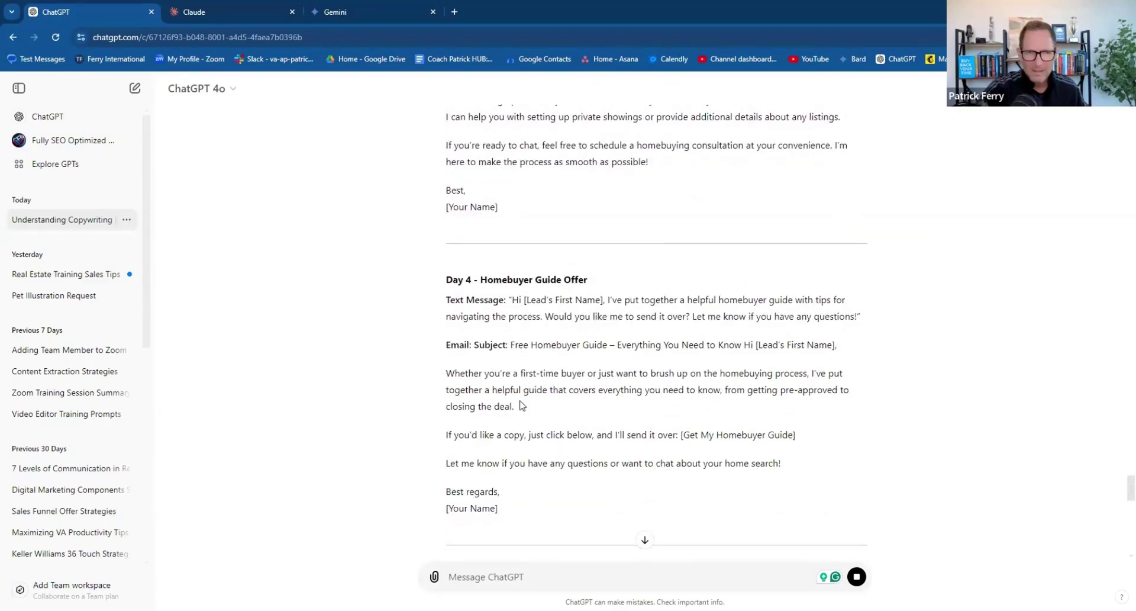
scroll(594, 433, "down", 5)
scroll(610, 369, "down", 15)
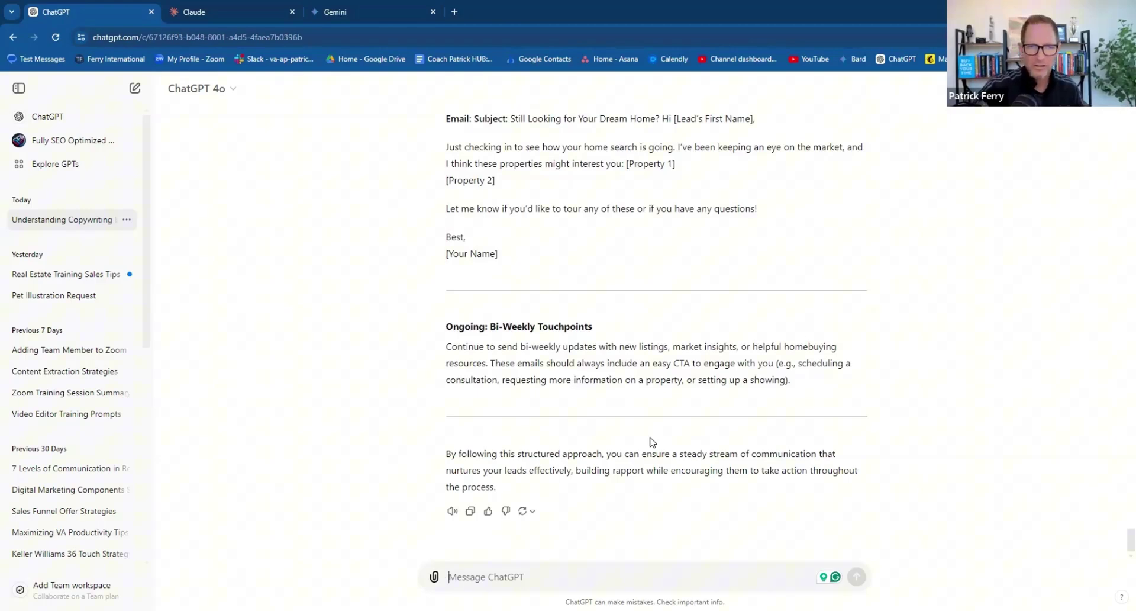
scroll(651, 441, "up", 20)
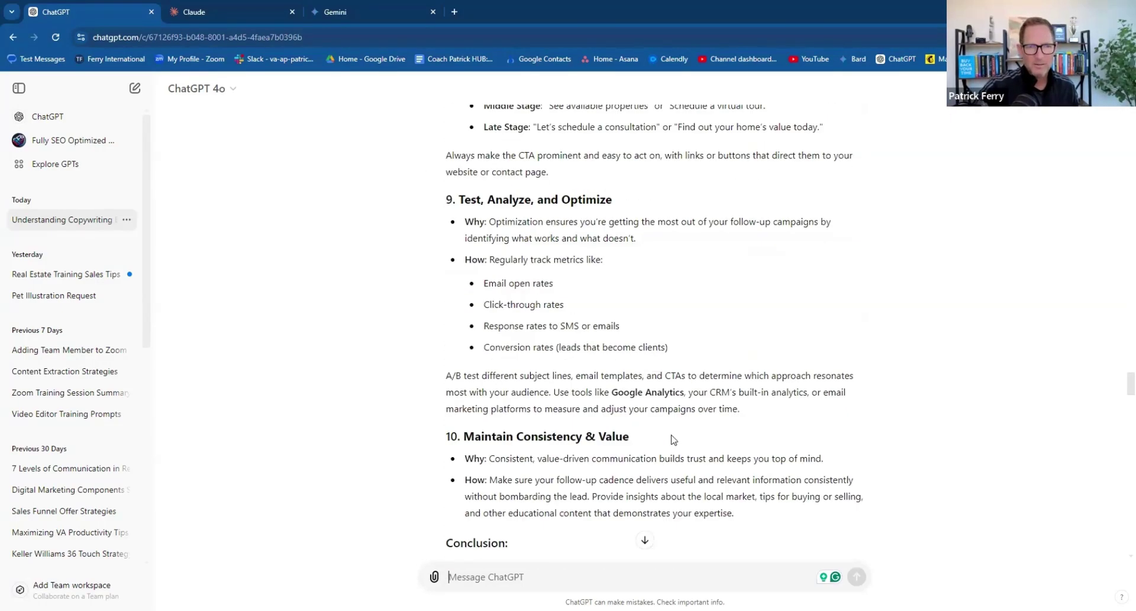
scroll(725, 459, "down", 13)
scroll(707, 441, "up", 3)
scroll(708, 440, "up", 4)
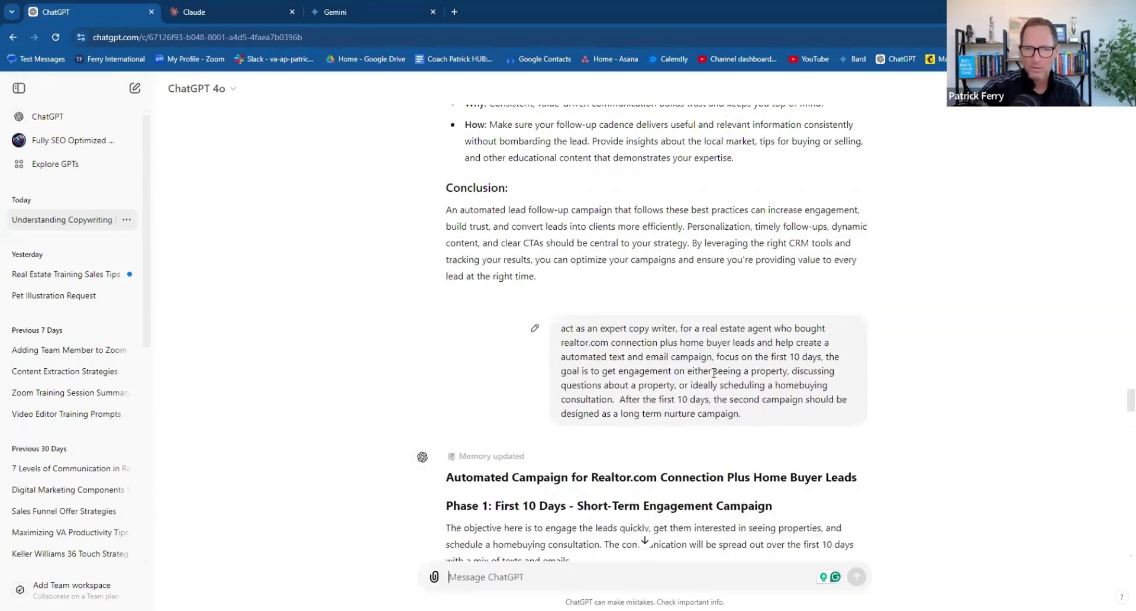
left_click_drag(707, 371, 771, 371)
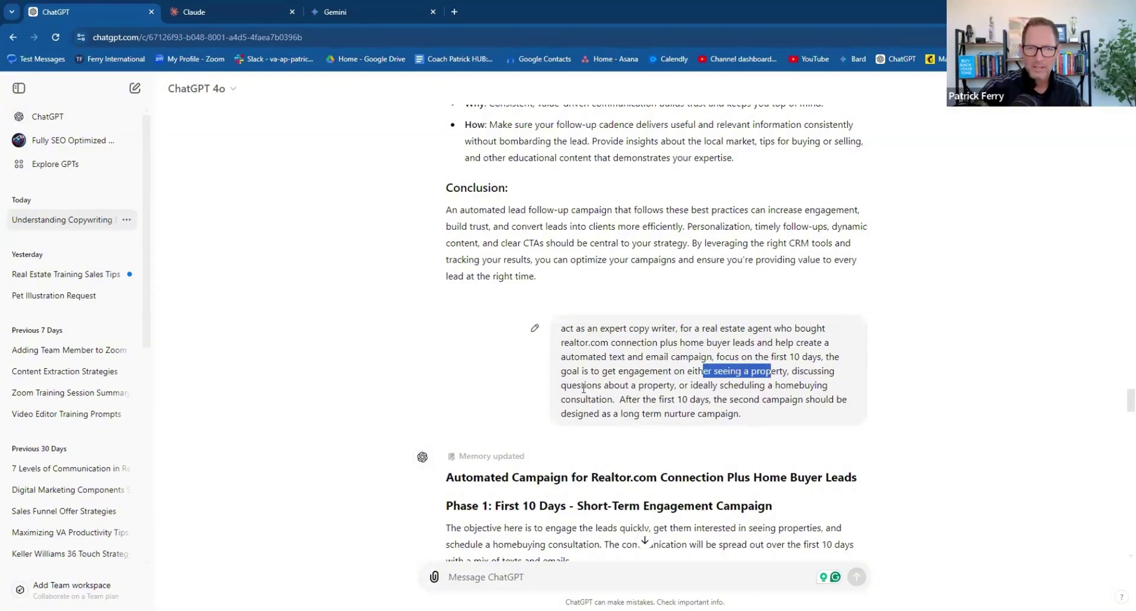
left_click_drag(577, 385, 802, 389)
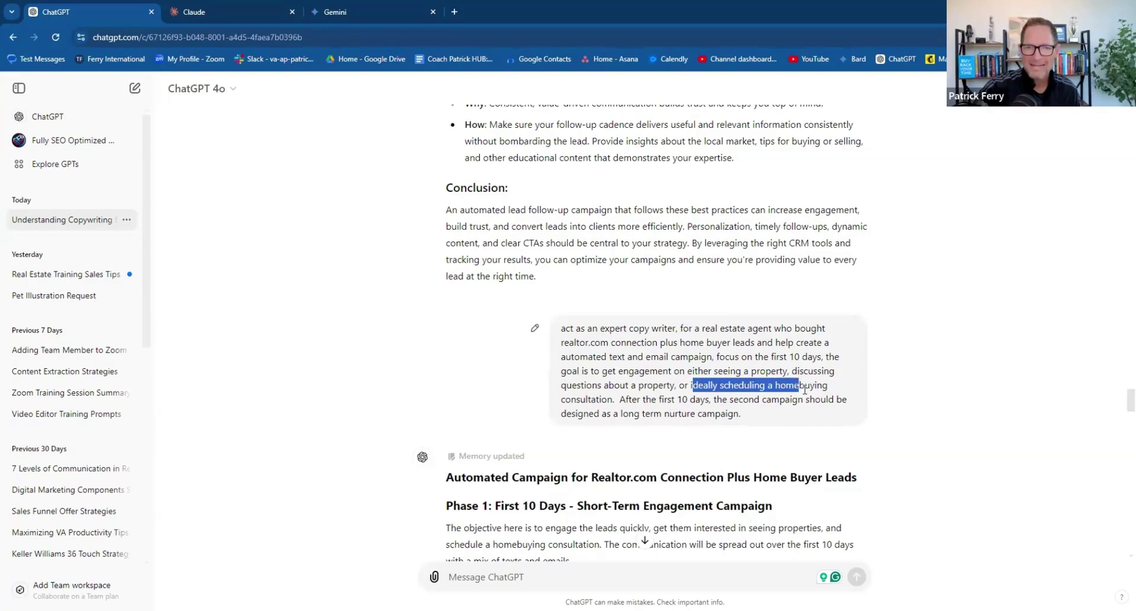
scroll(664, 445, "down", 6)
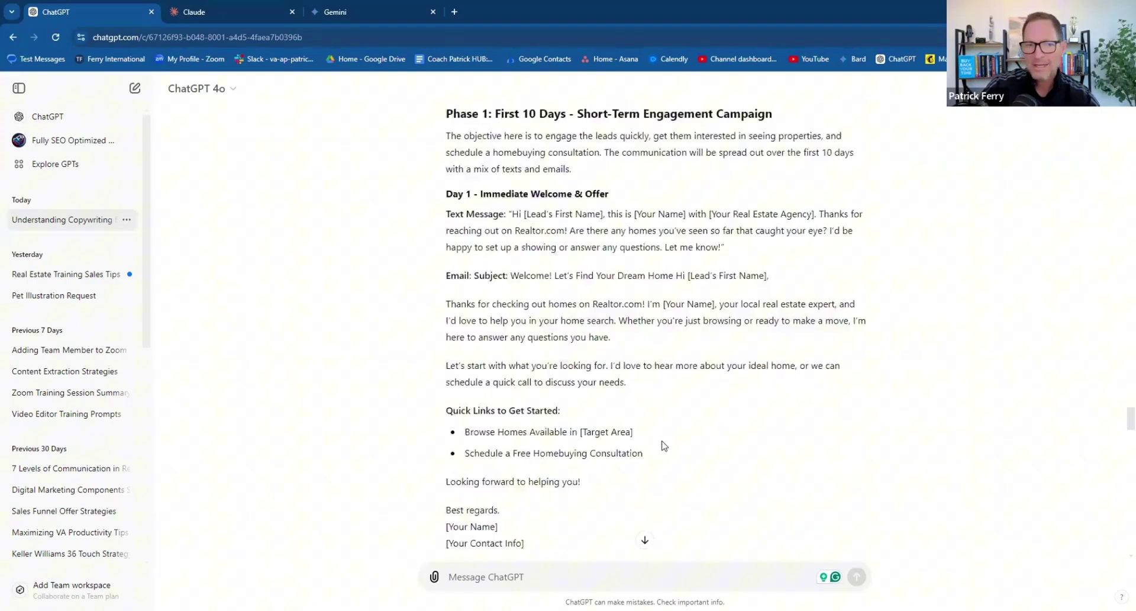
scroll(664, 445, "down", 20)
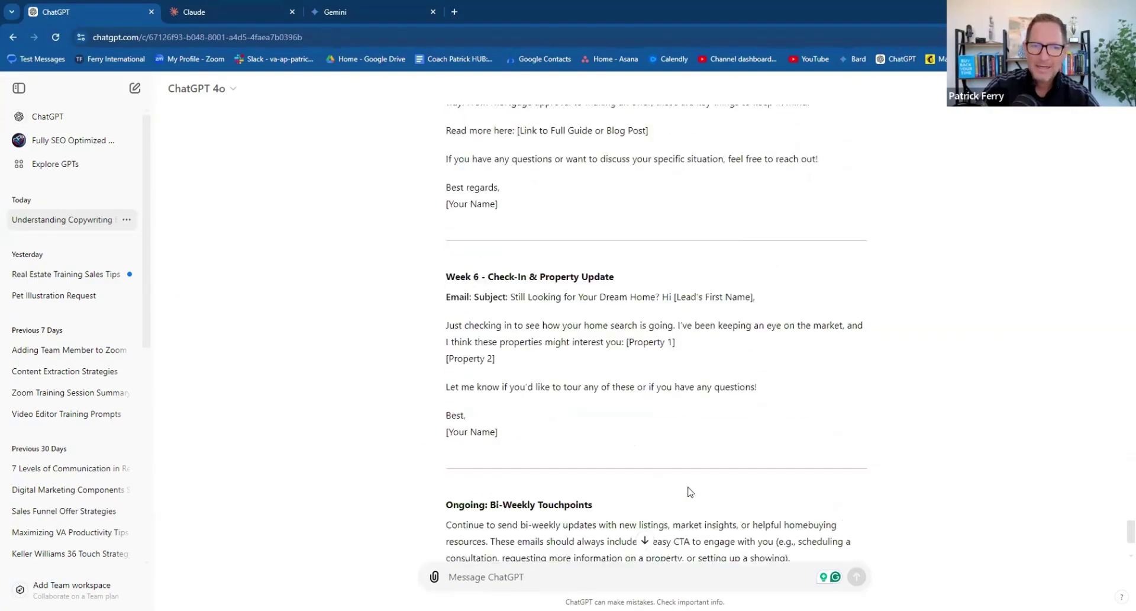
scroll(681, 487, "down", 3)
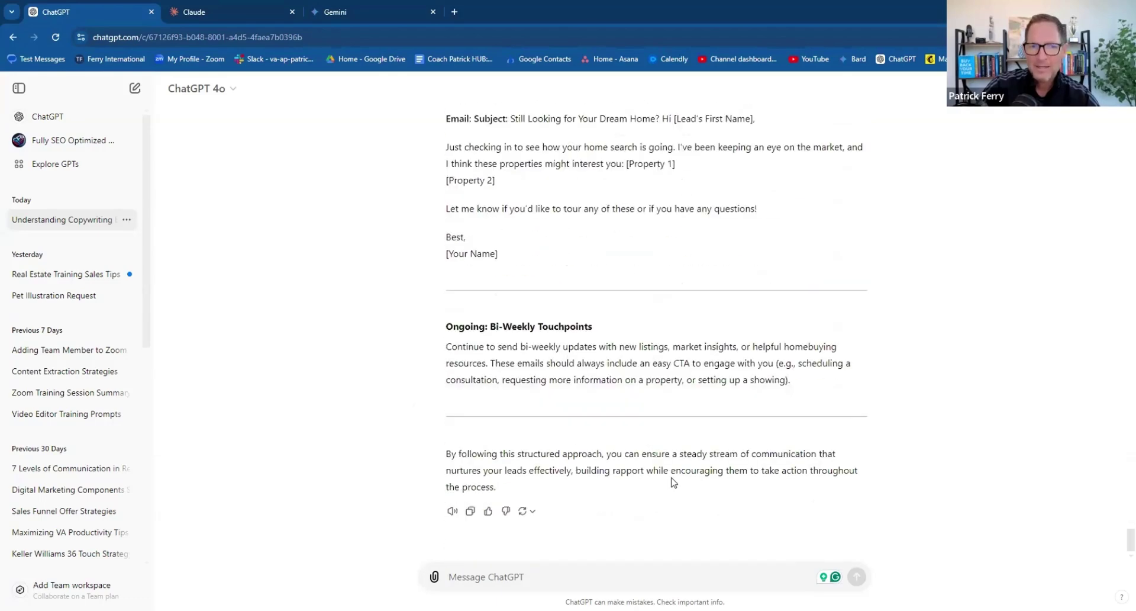
Specify that days 1-10 should drive property questions, showings and, above all, a home buyer consultation.
left_click(514, 570)
type("pl")
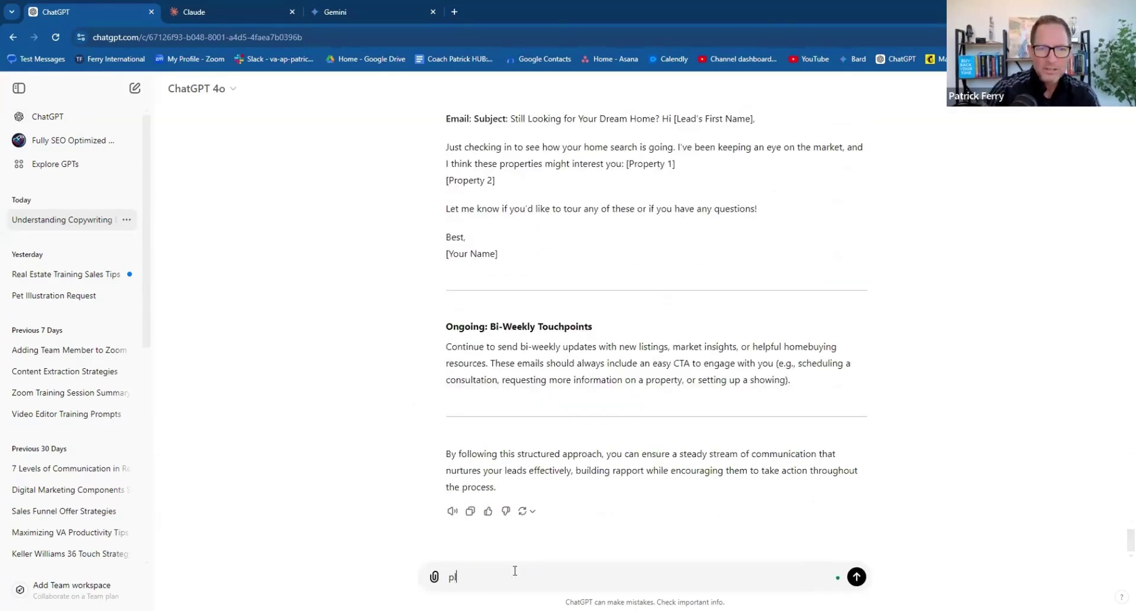
type("ease follow my instructions on the first 10 days, the ")
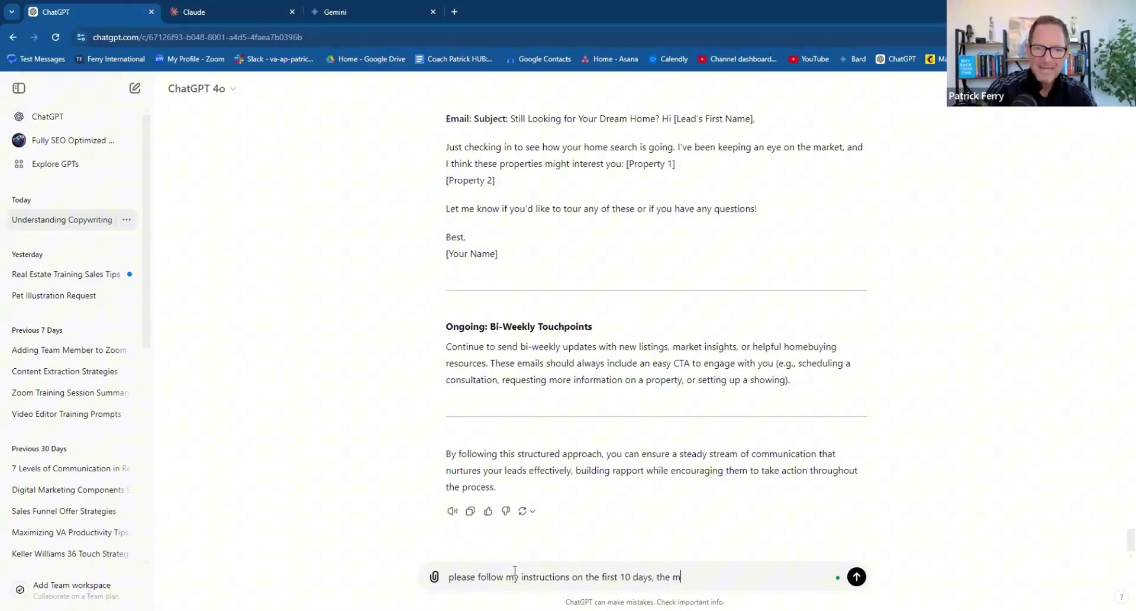
type("main outcomes are, discuss")
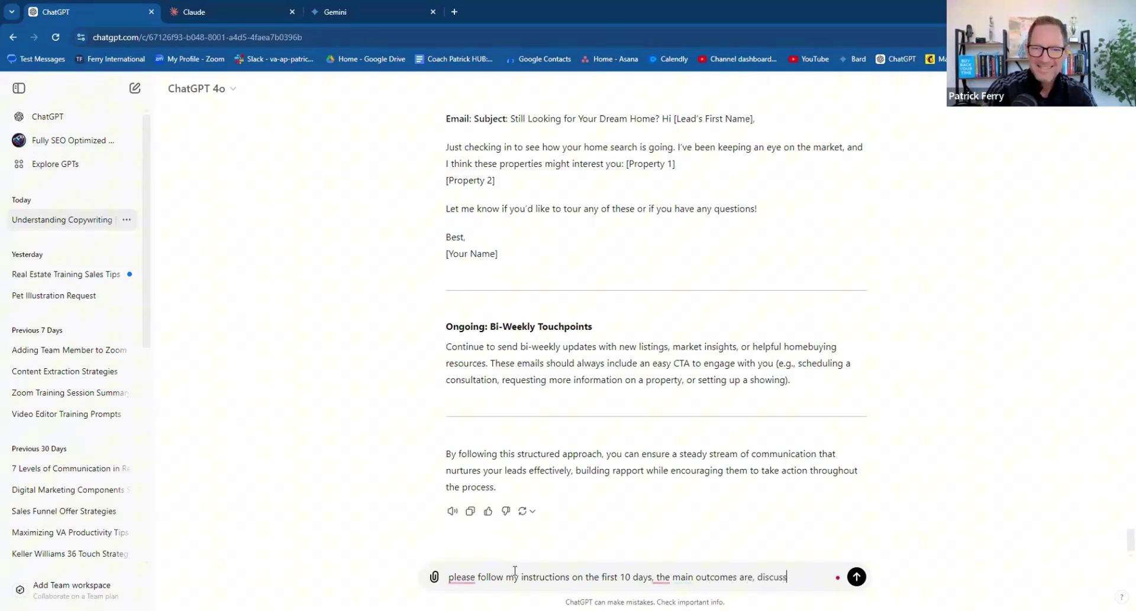
type(" a property")
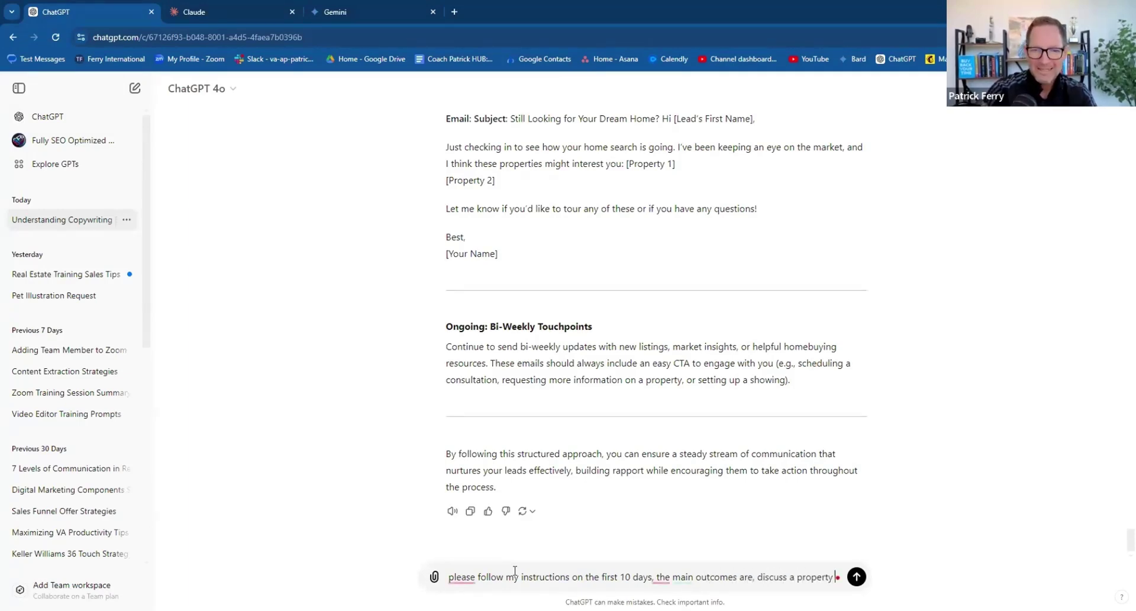
type(" and answer any questions about a property,")
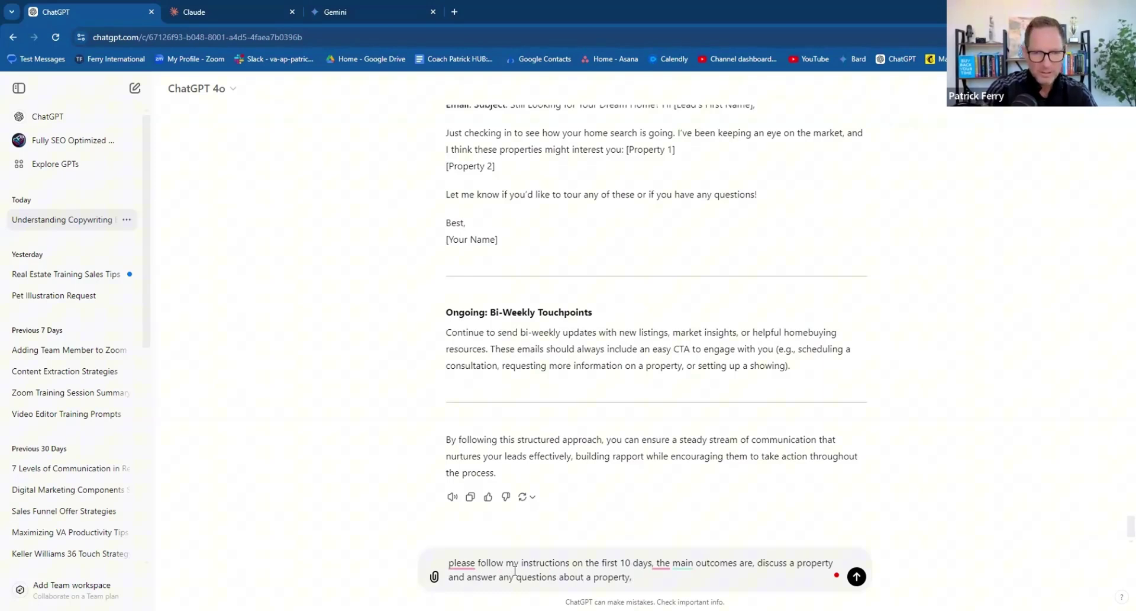
type(" schedule a showing of a property for sale")
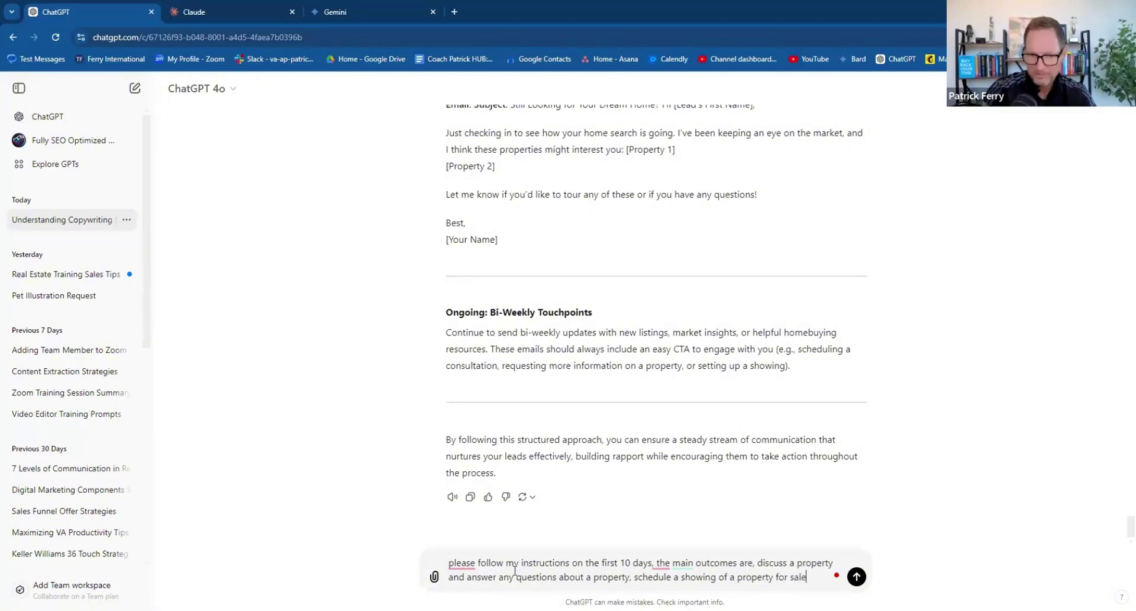
type(", and most important")
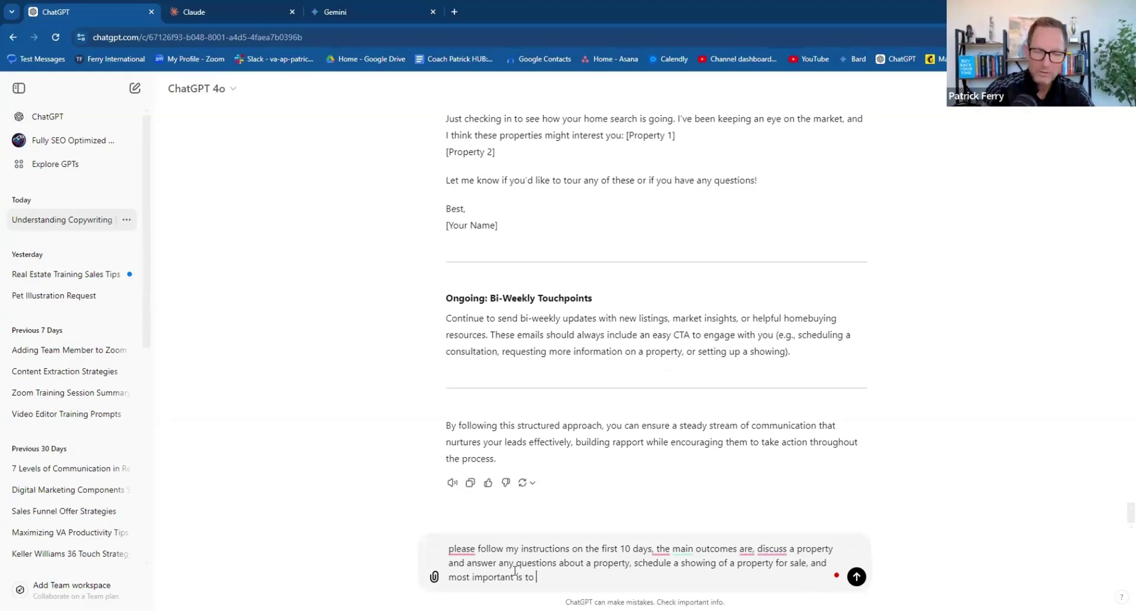
type(" is to schedule eith")
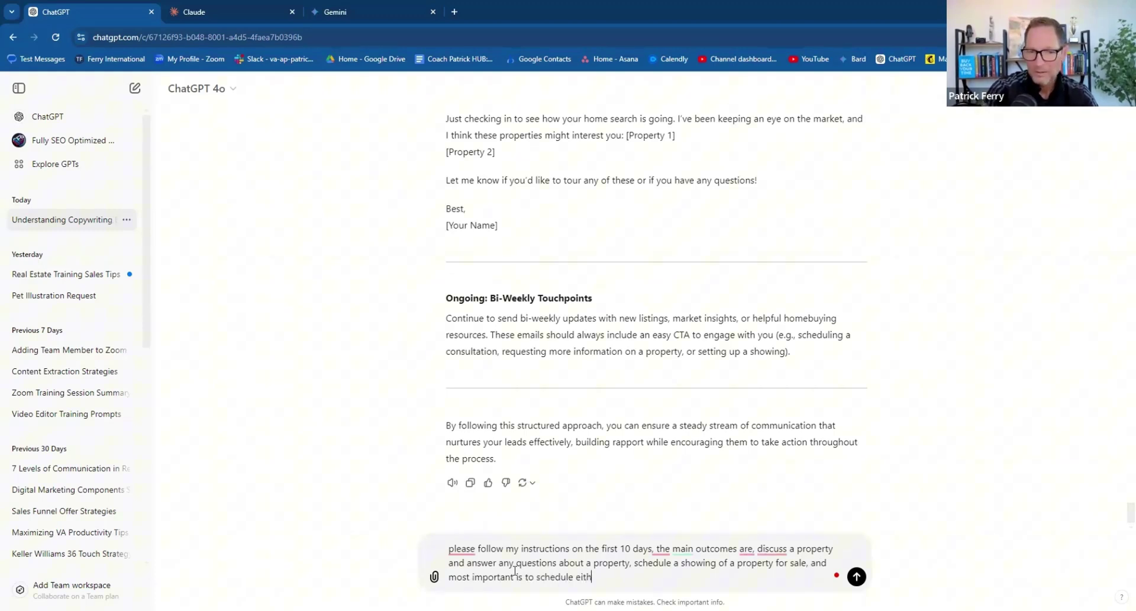
type("er a virtual home")
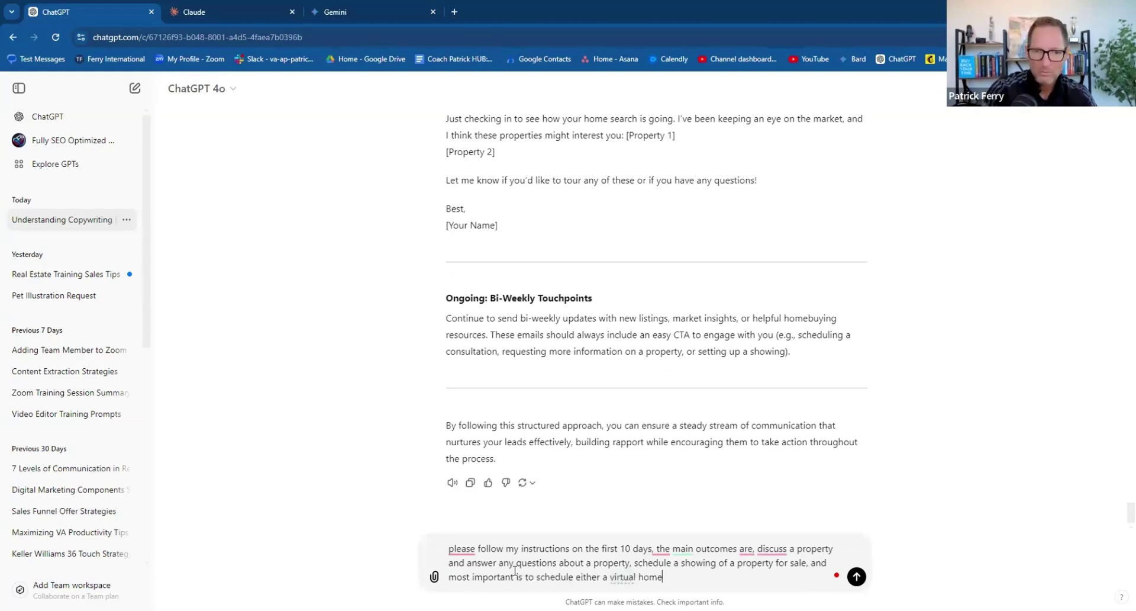
type(" buyer consultati")
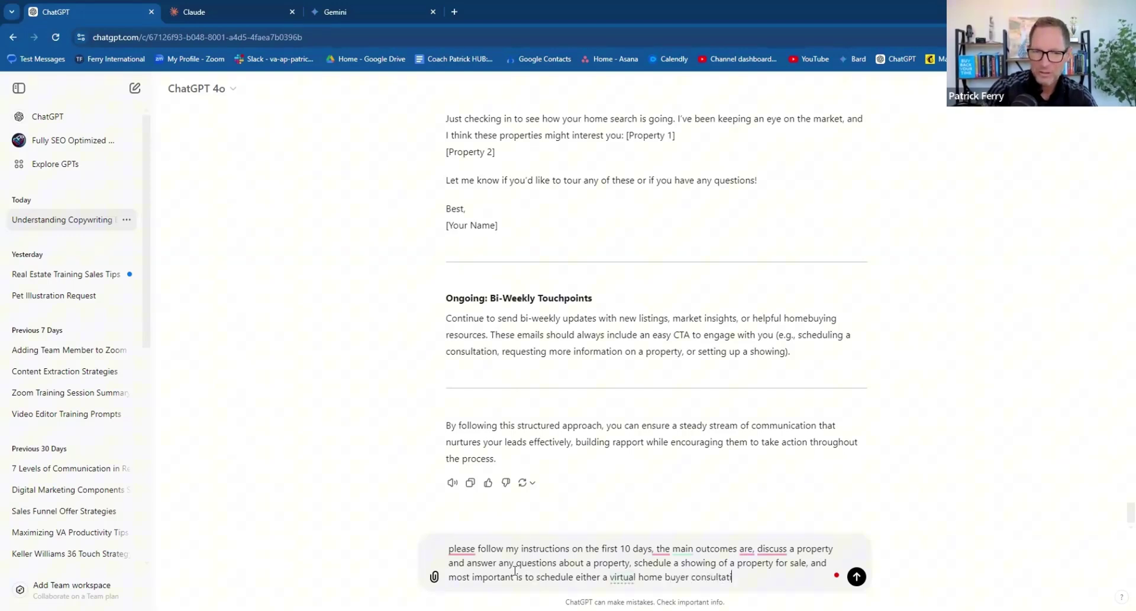
type("on or an i")
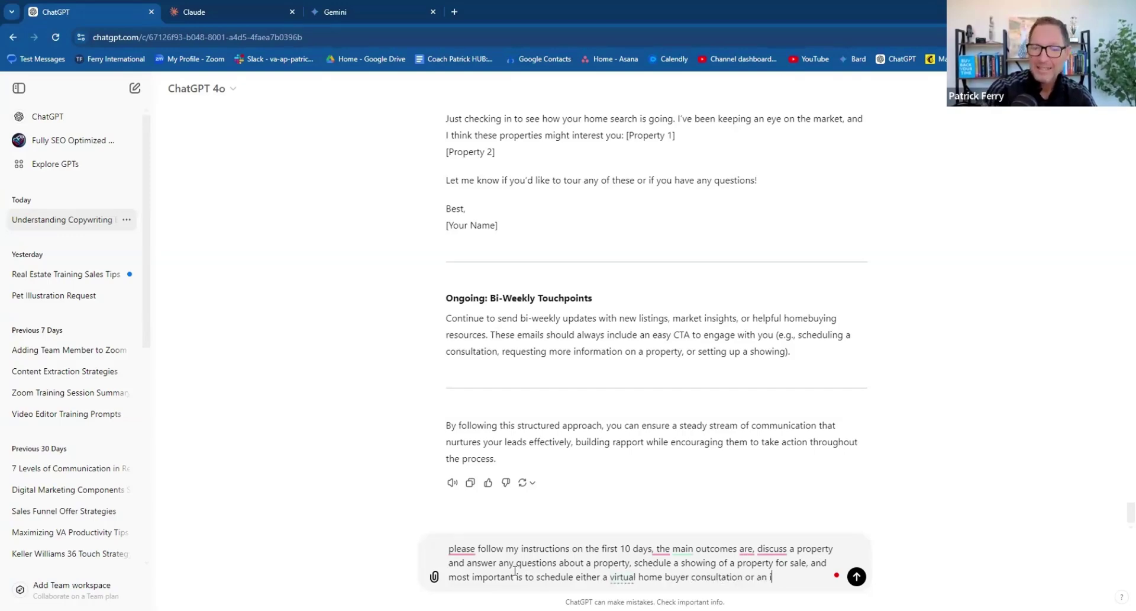
type("nmarket fas")
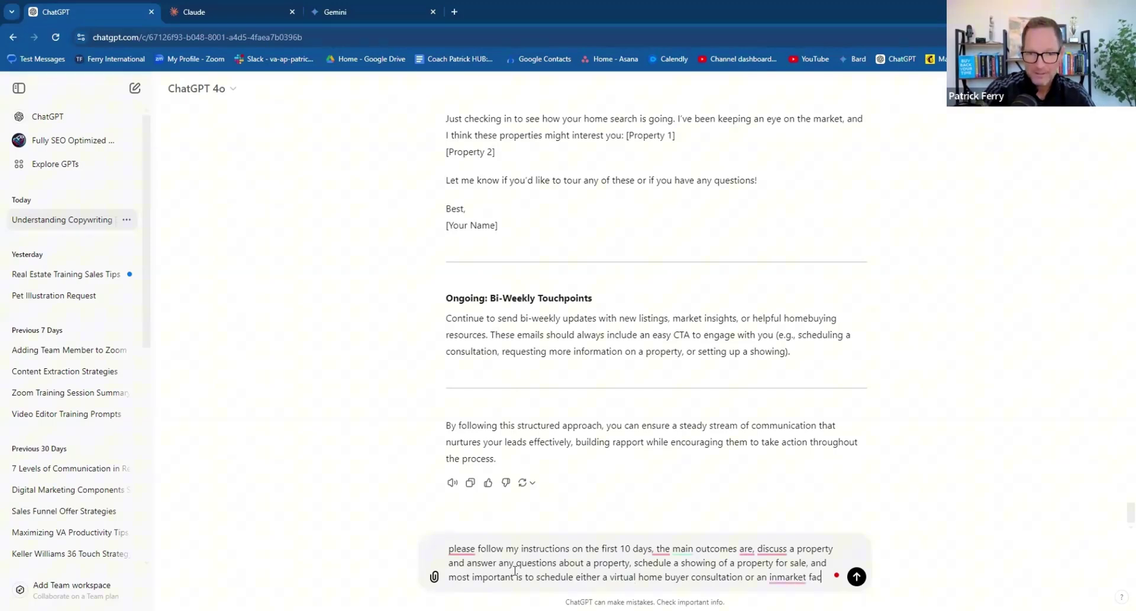
type(" face home buye")
key("BackSpace")
type("ing consultati")
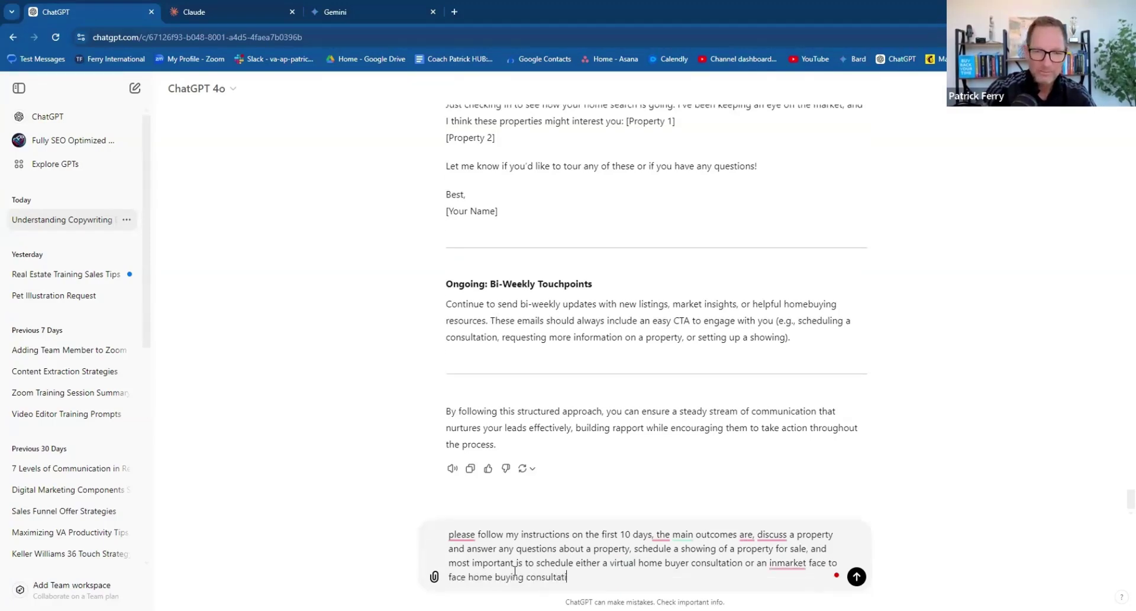
type("on.  Please use expert copy w")
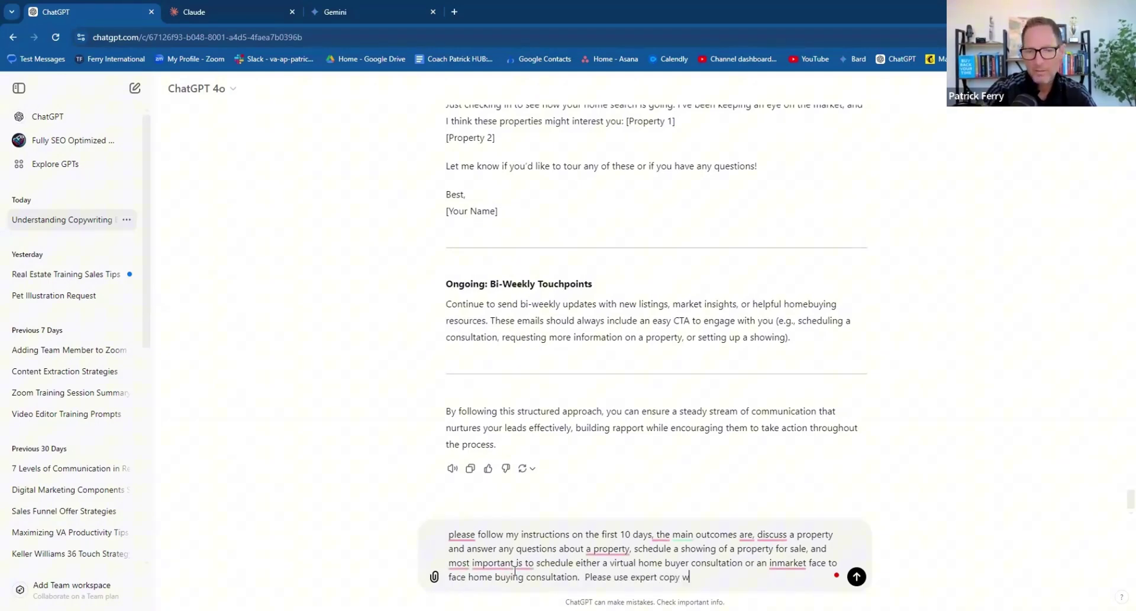
type("riting skills to convert the lead")
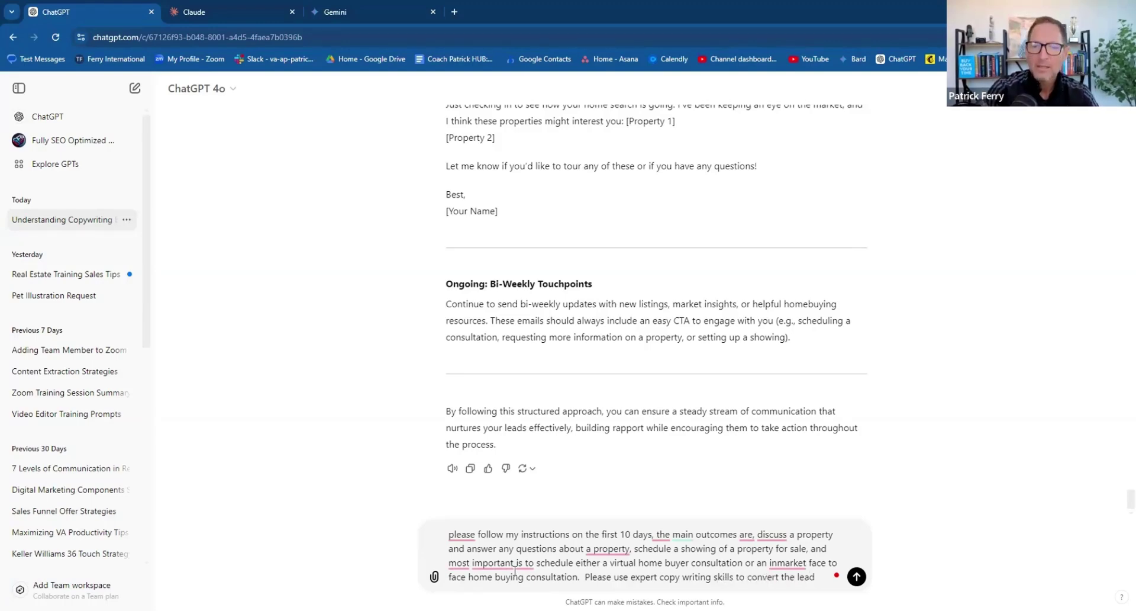
type(" into a home buyer cons")
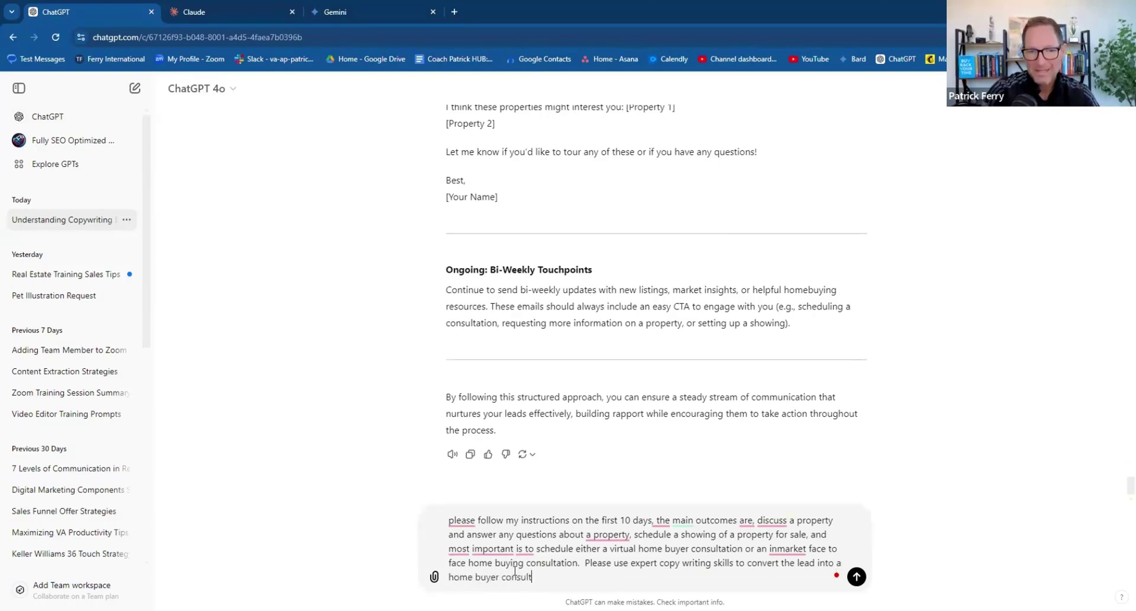
type("ultation appointme")
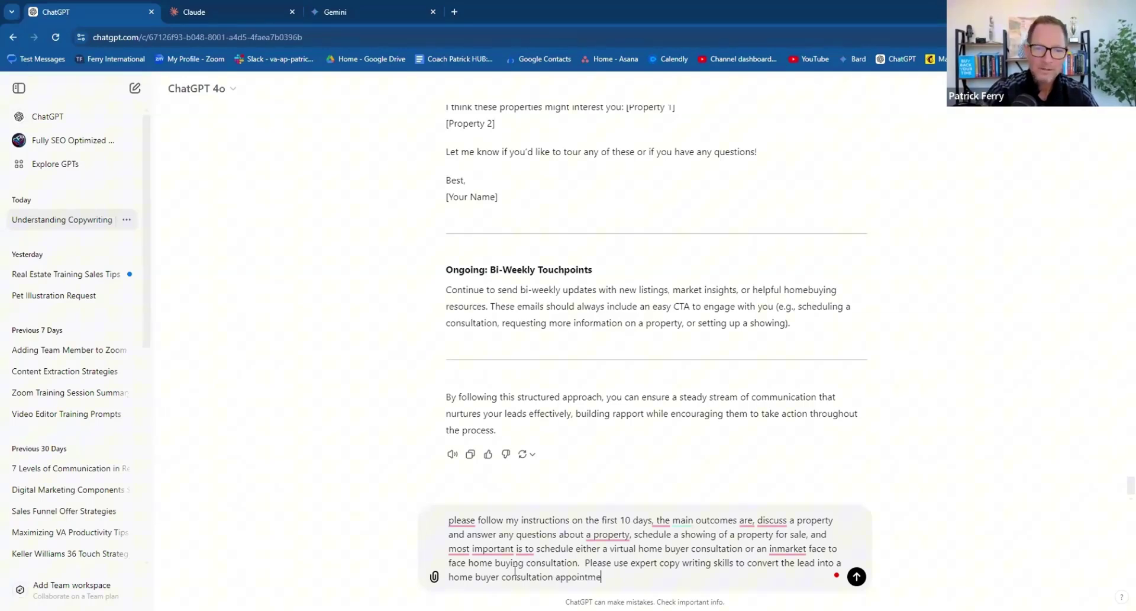
type("nt.  This")
key("BackSpace")
key("BackSpace")
key("BackSpace")
key("BackSpace")
type("the h")
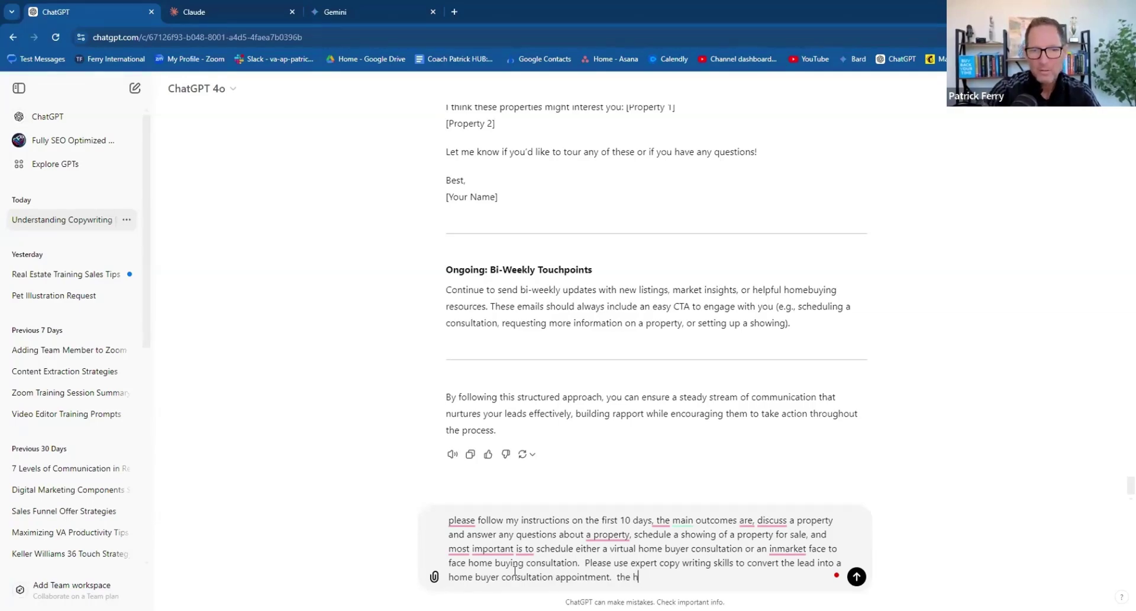
type("ome buyer consultati")
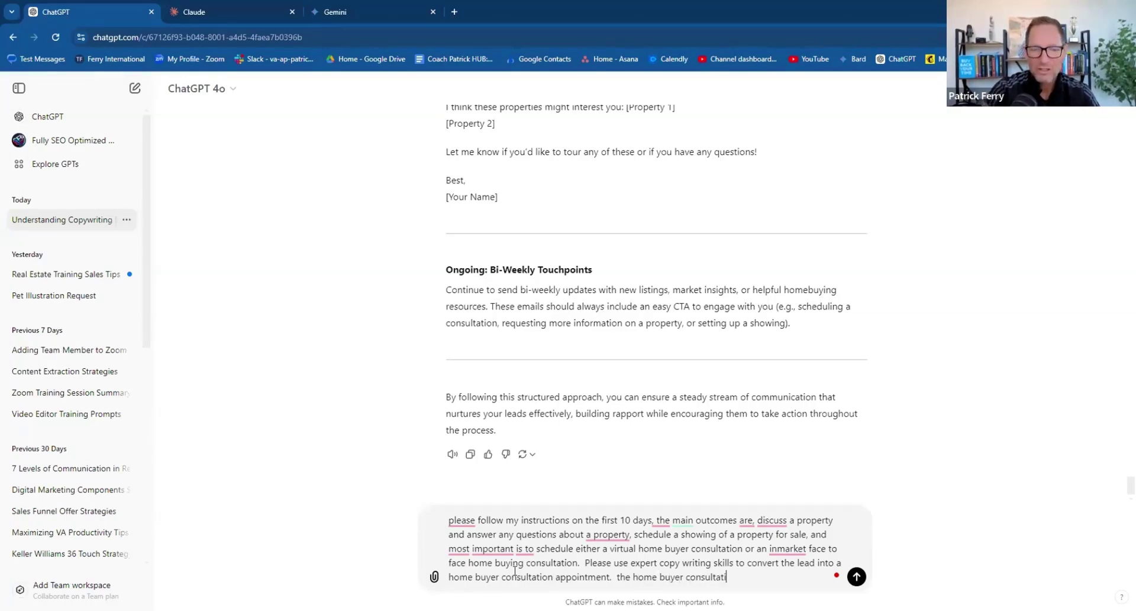
type("on is t")
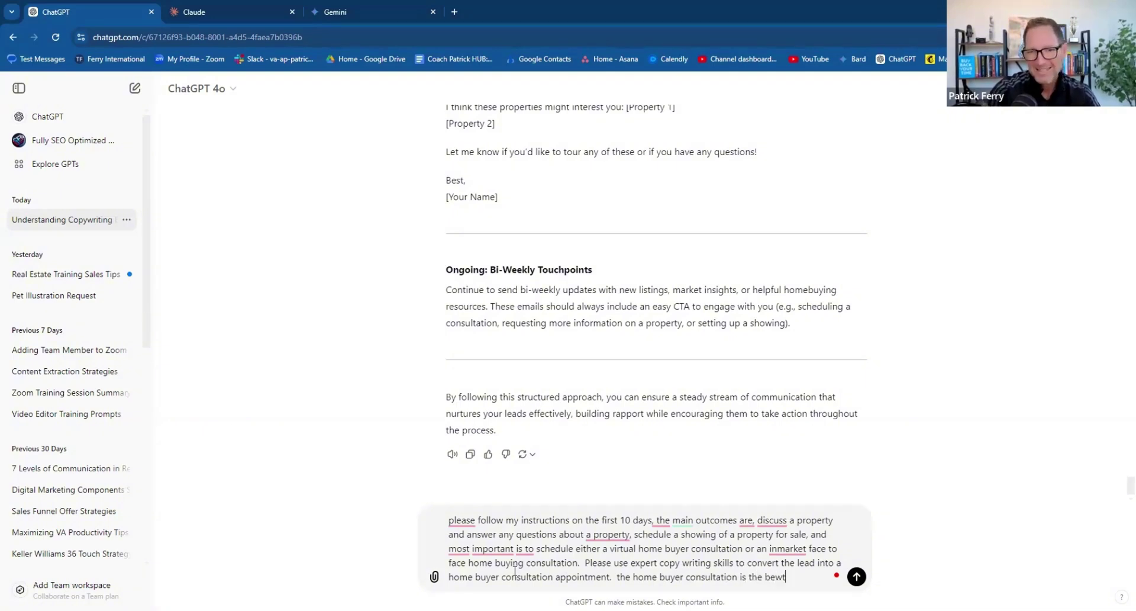
type("he best step for the cusomt")
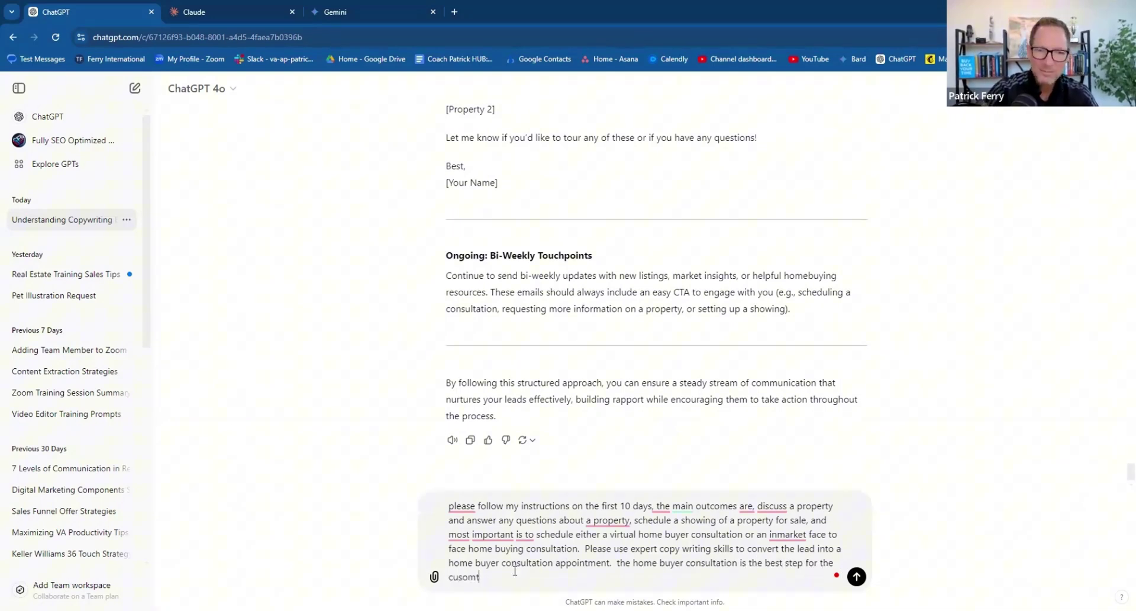
type("er but they")
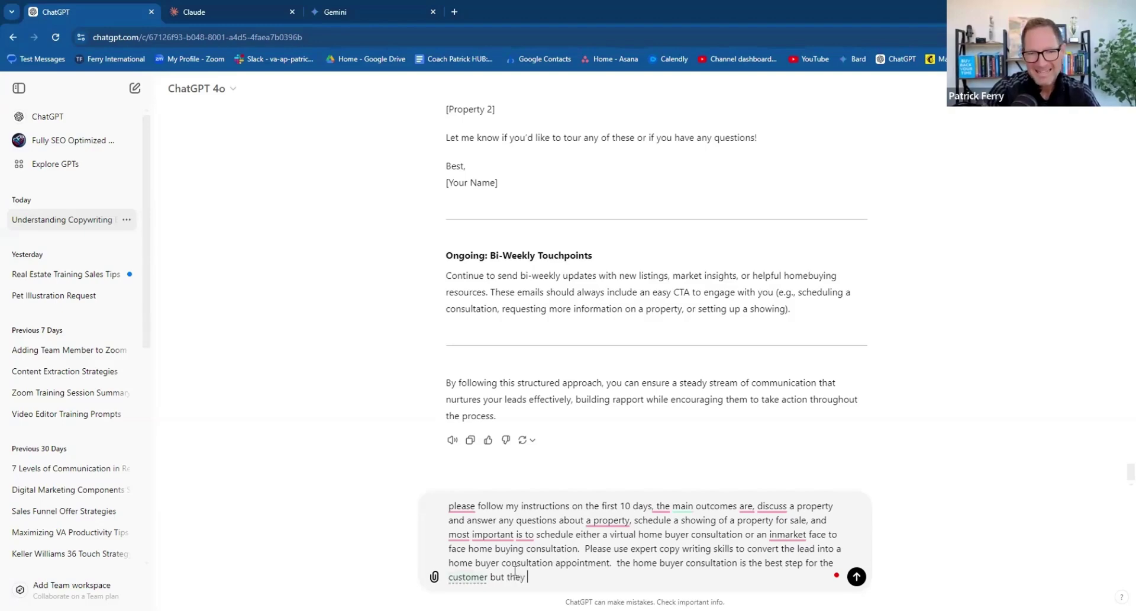
type(" are unaware of wh")
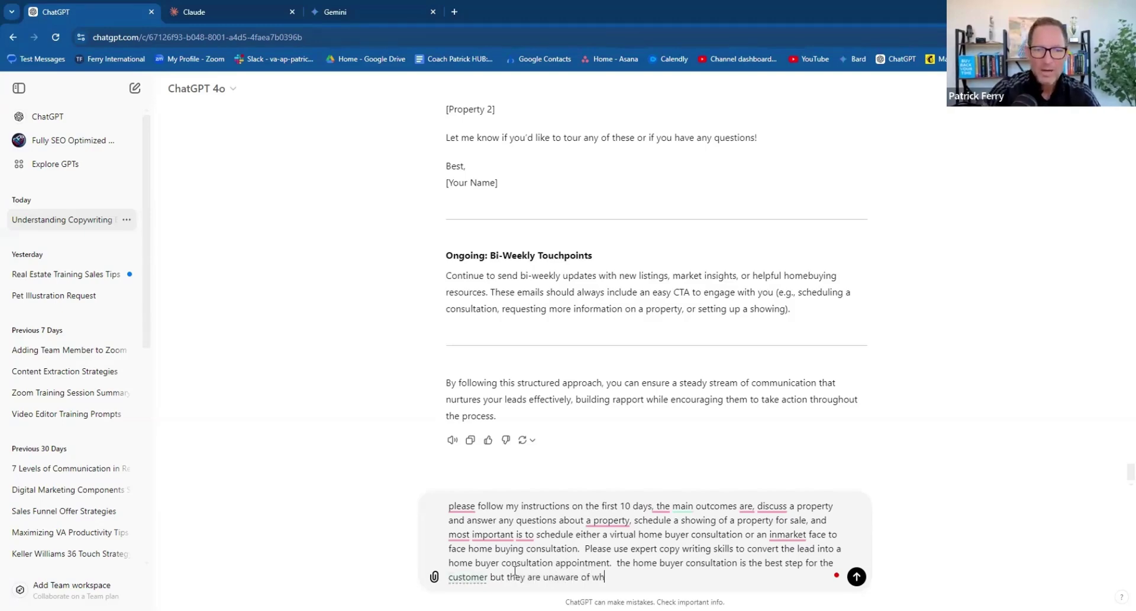
type("y this wou")
type("ld be in their best int")
type("erest.")
Send the consultation-focused prompt and read the new campaign from Day 1 through Day 10.
key("Return")
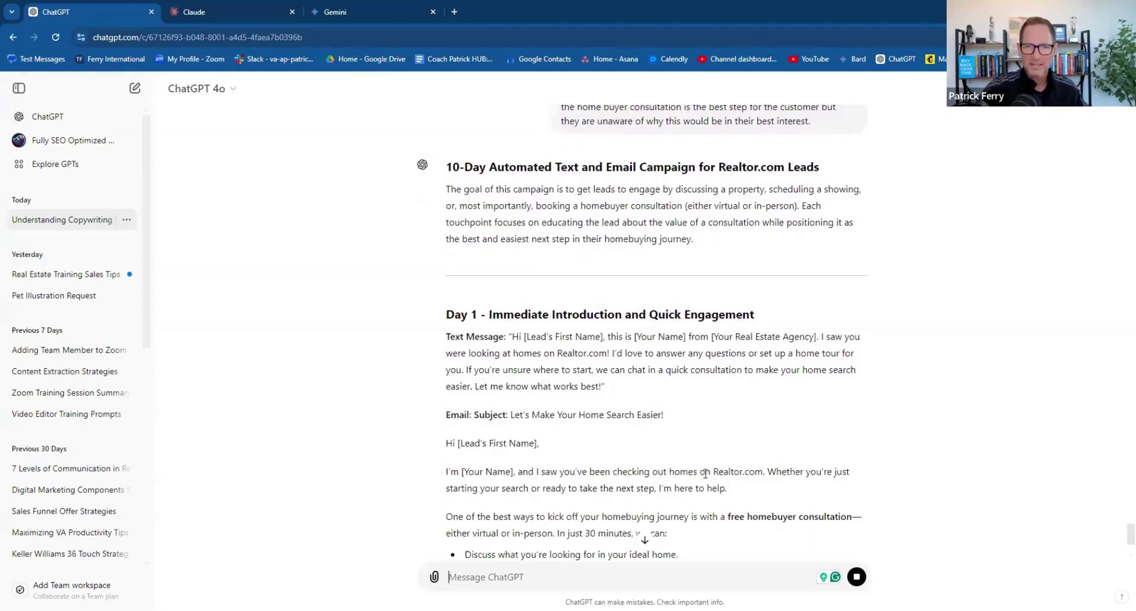
scroll(705, 474, "down", 2)
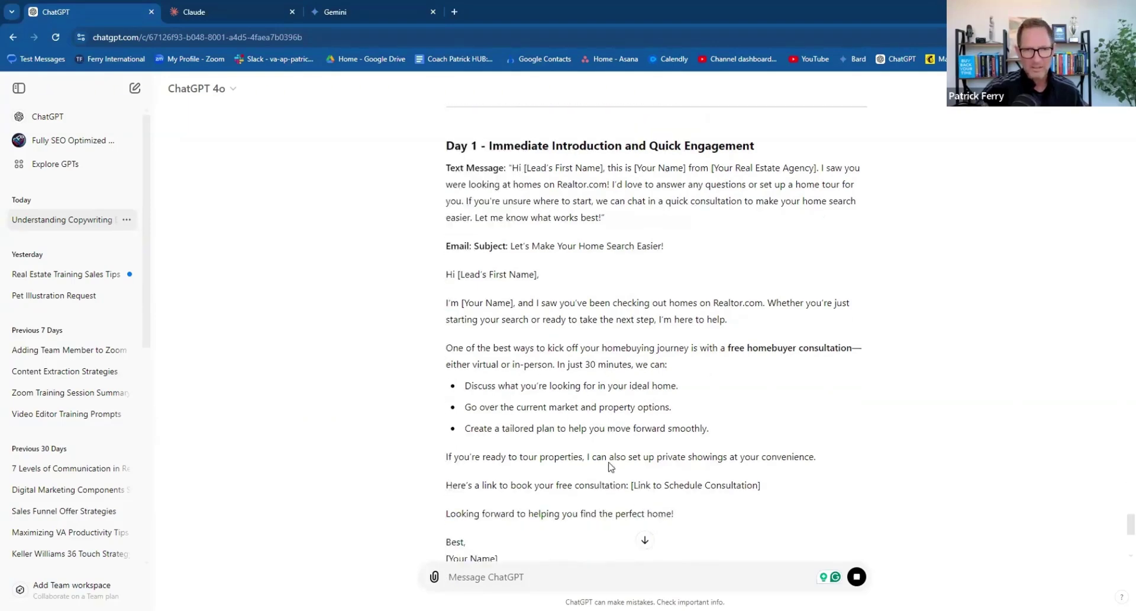
scroll(610, 466, "down", 4)
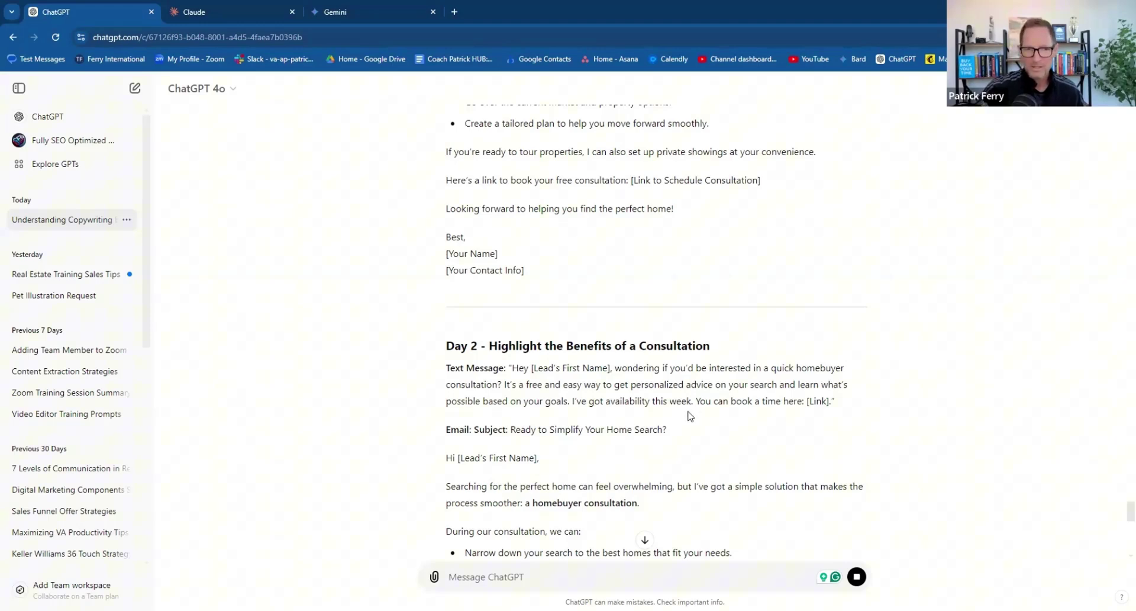
scroll(651, 417, "down", 1)
scroll(627, 393, "down", 3)
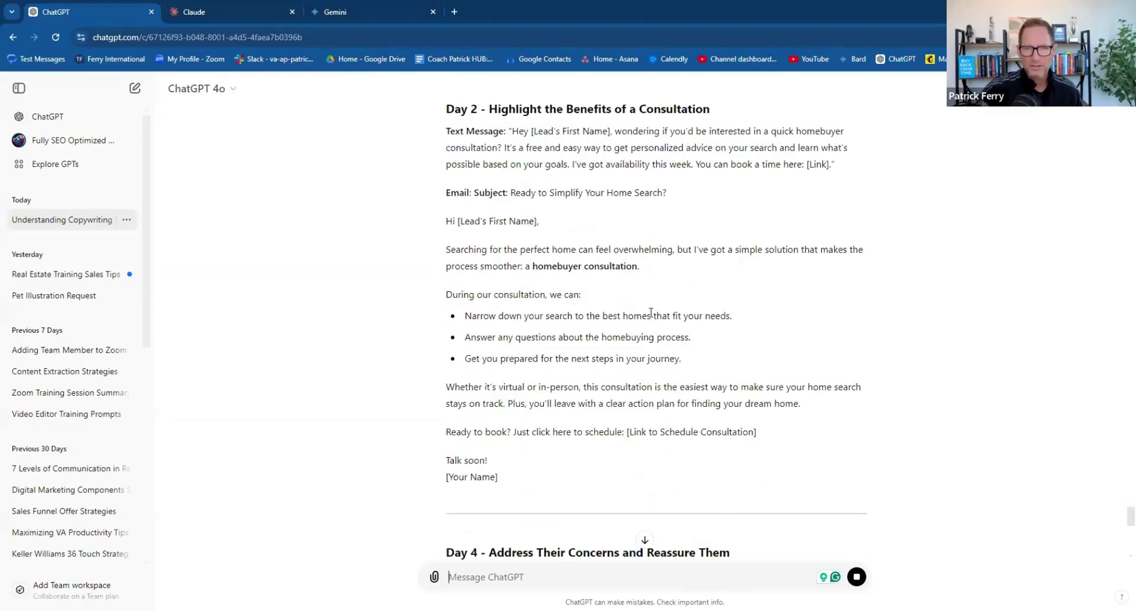
scroll(562, 366, "down", 3)
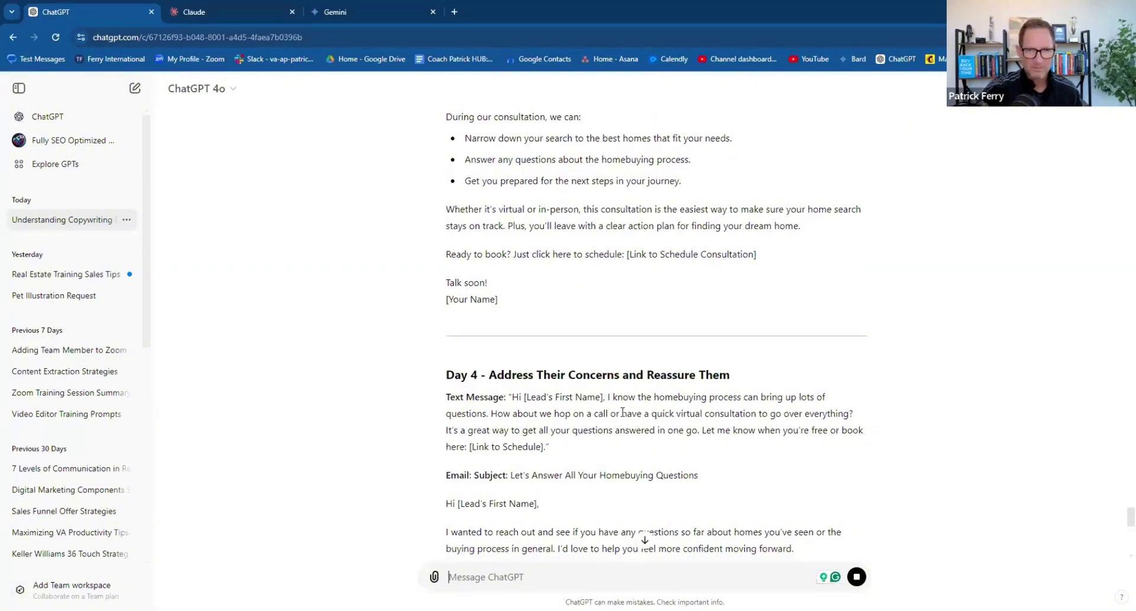
scroll(635, 413, "down", 15)
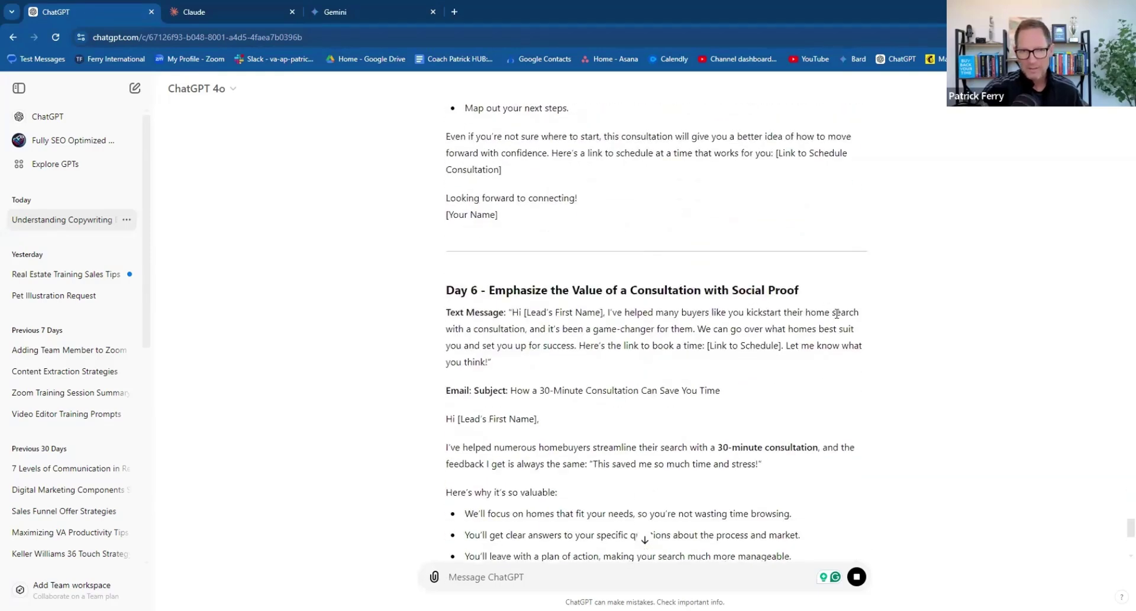
scroll(592, 340, "down", 7)
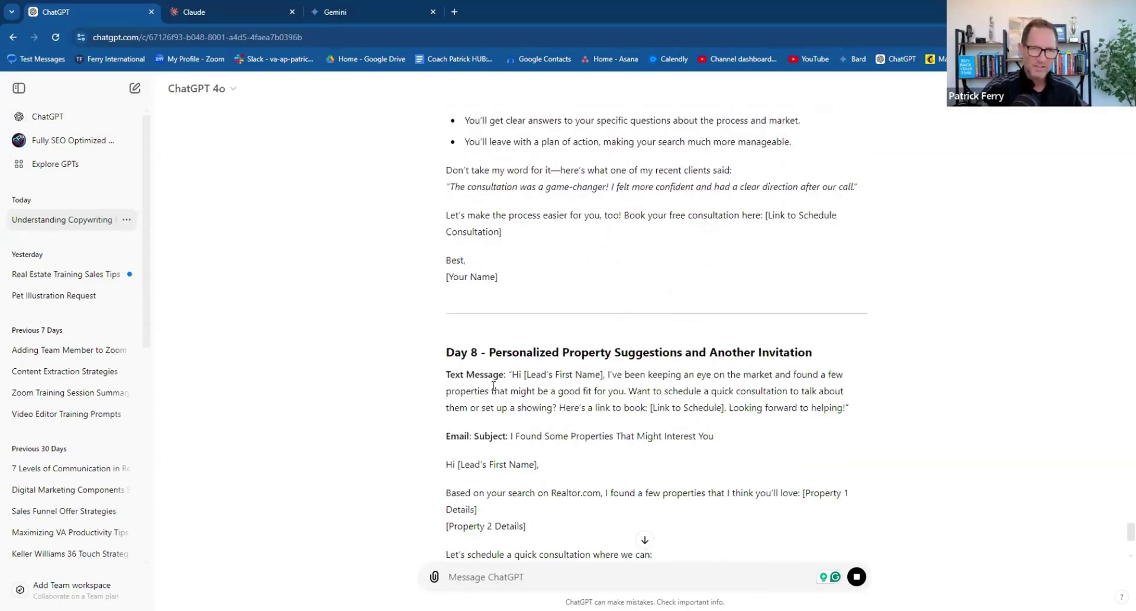
scroll(674, 422, "down", 1)
scroll(673, 405, "down", 6)
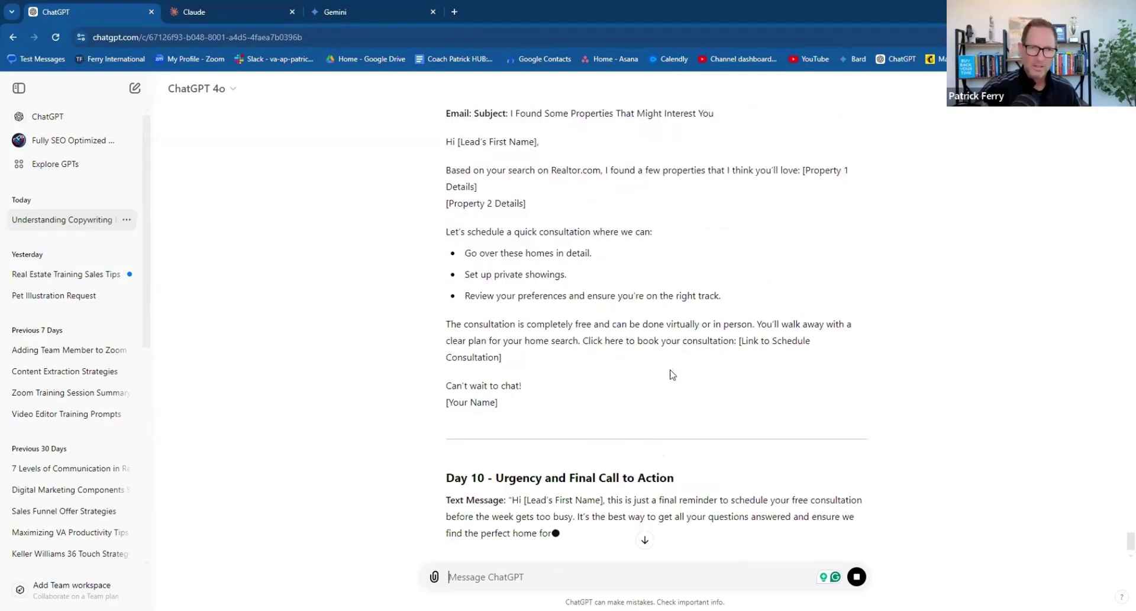
scroll(651, 379, "down", 2)
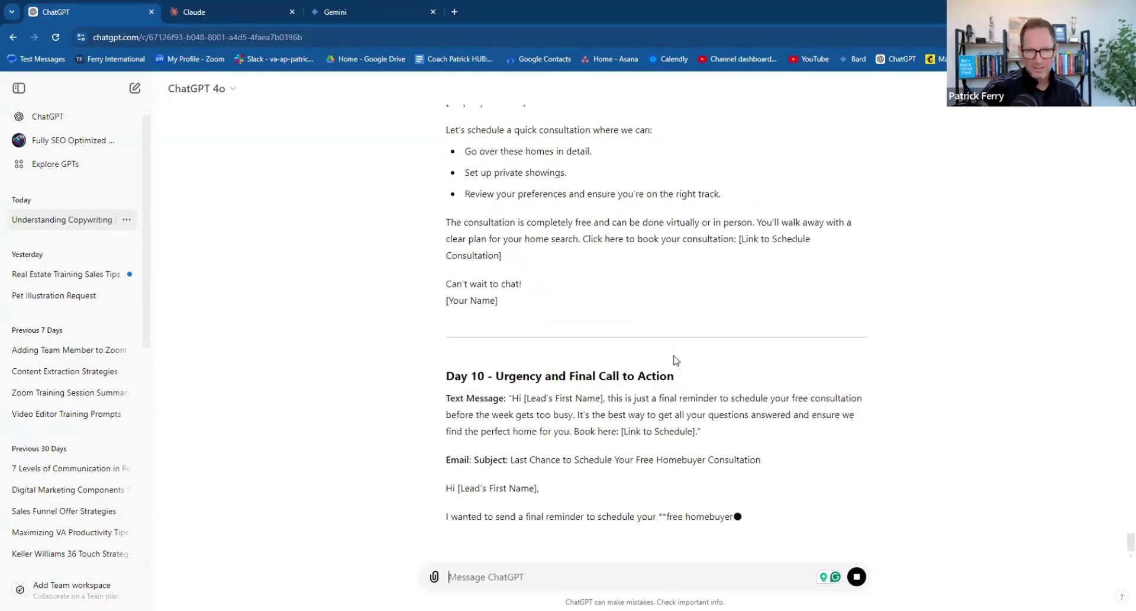
scroll(651, 358, "down", 5)
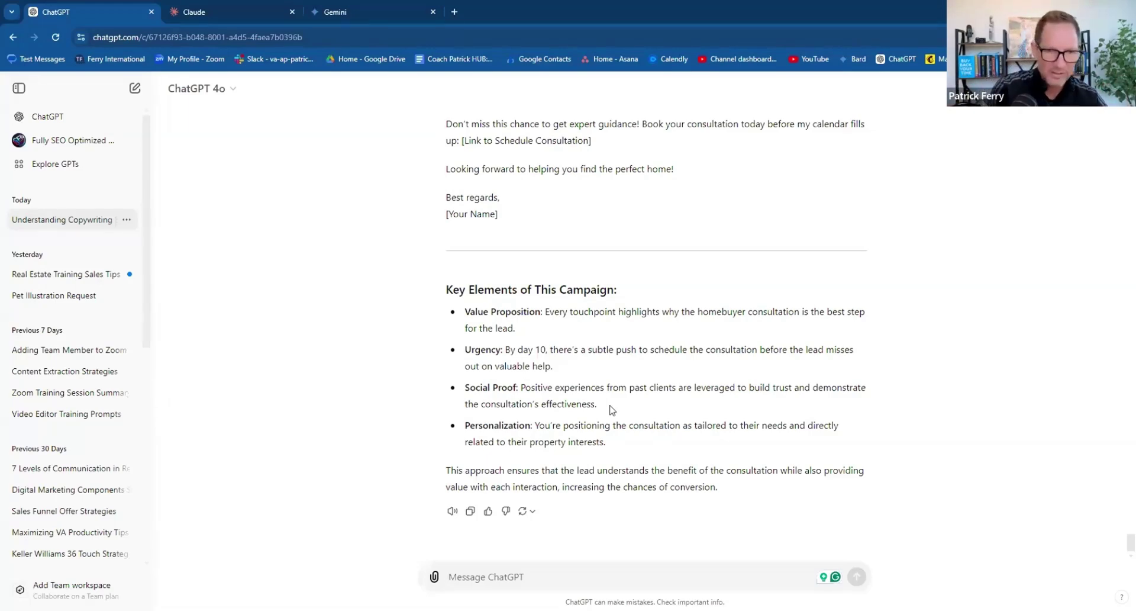
Draft a request for varied 10-day messaging covering property questions, showings, virtual consultations and ready buyers.
type("please add s")
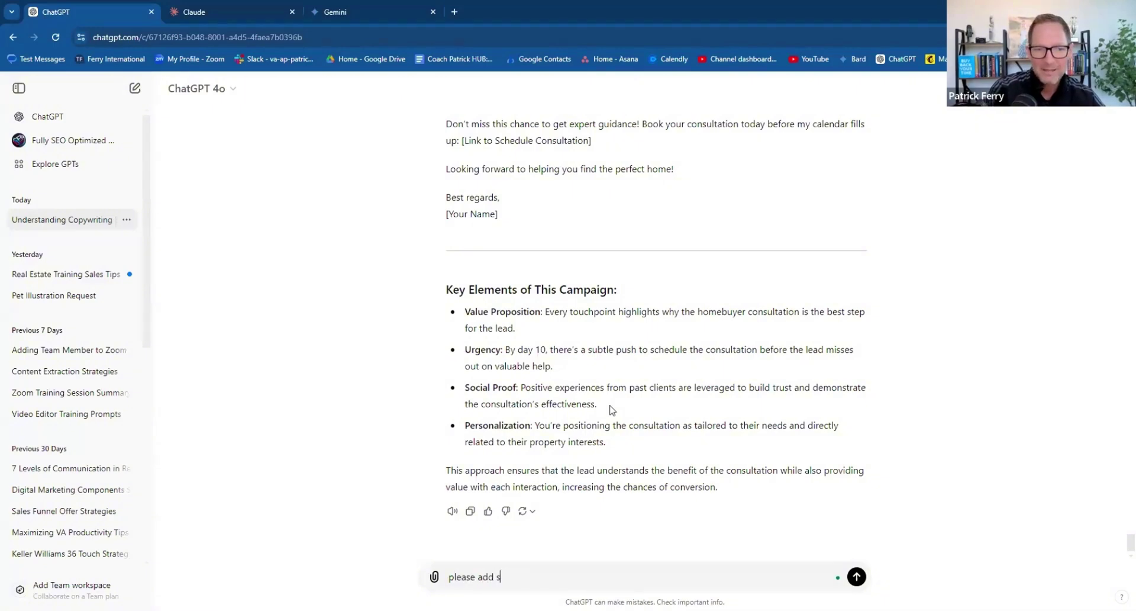
type("ome variety in the messaging over the 10 days")
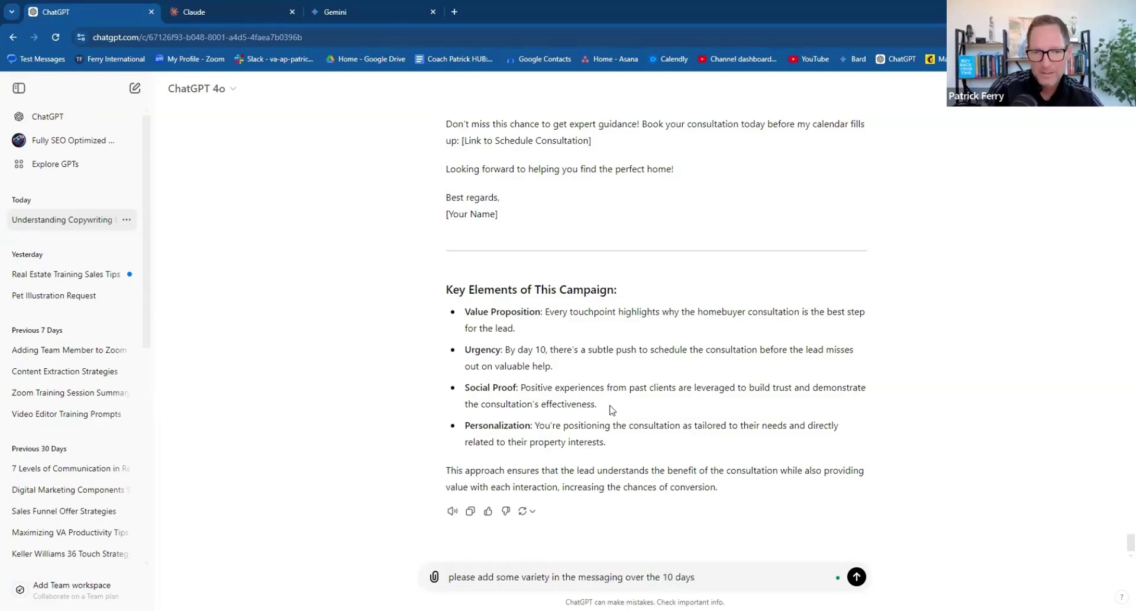
type(", meaning, s")
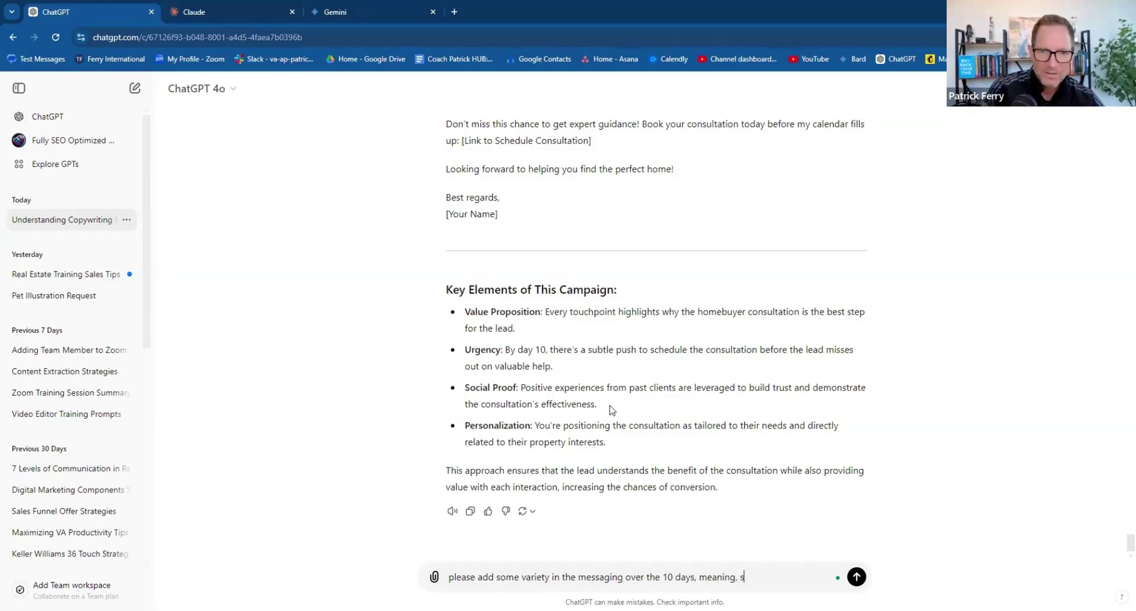
type("ome leads m")
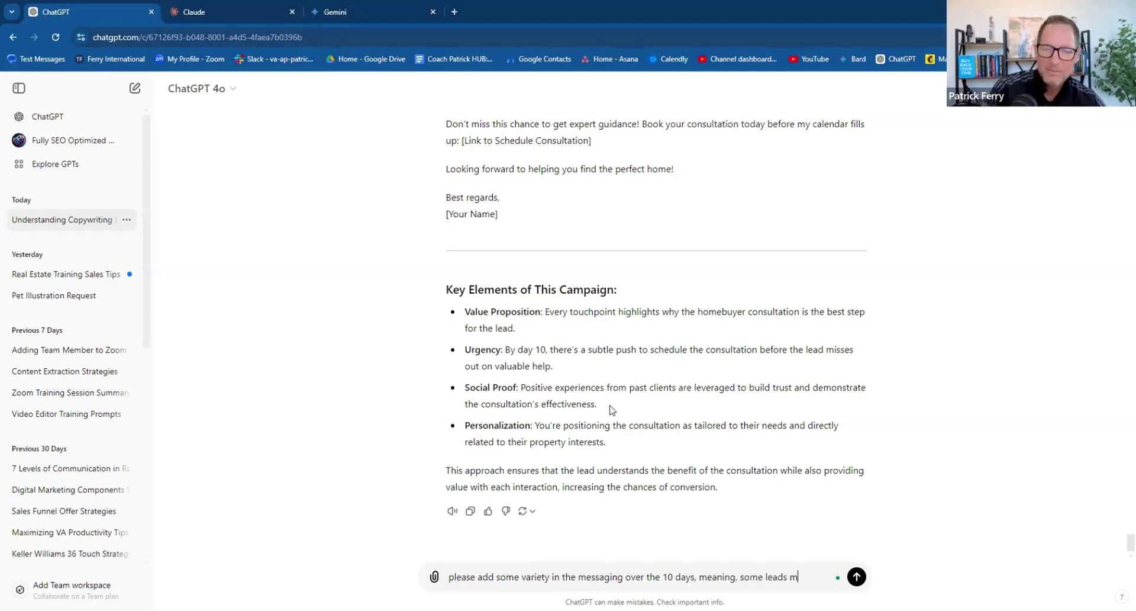
type("ay just ha")
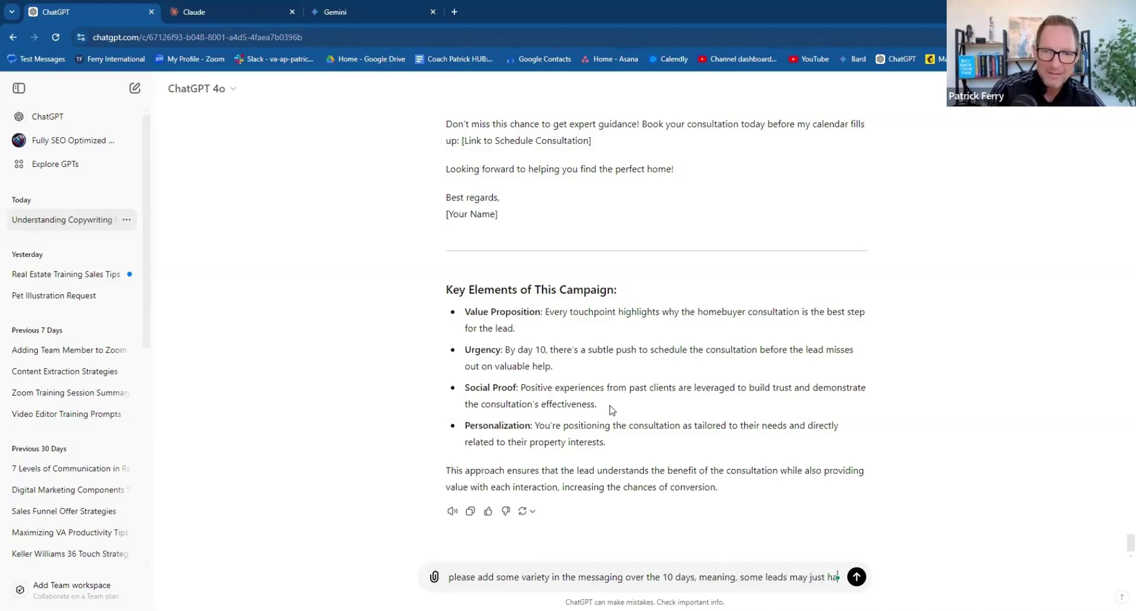
type("ve a question about")
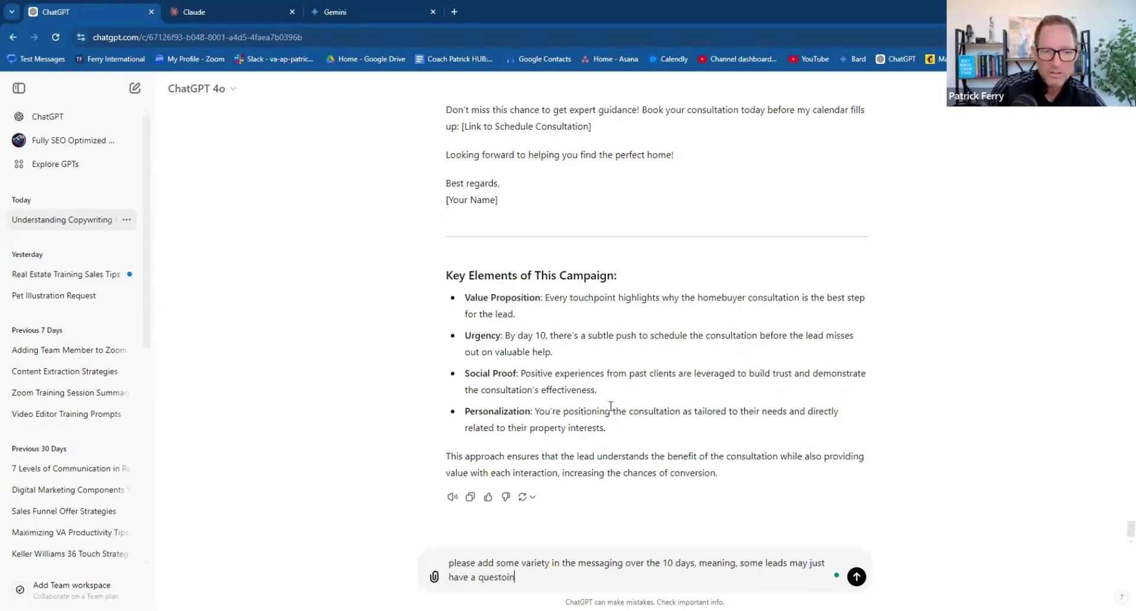
type(" a prop")
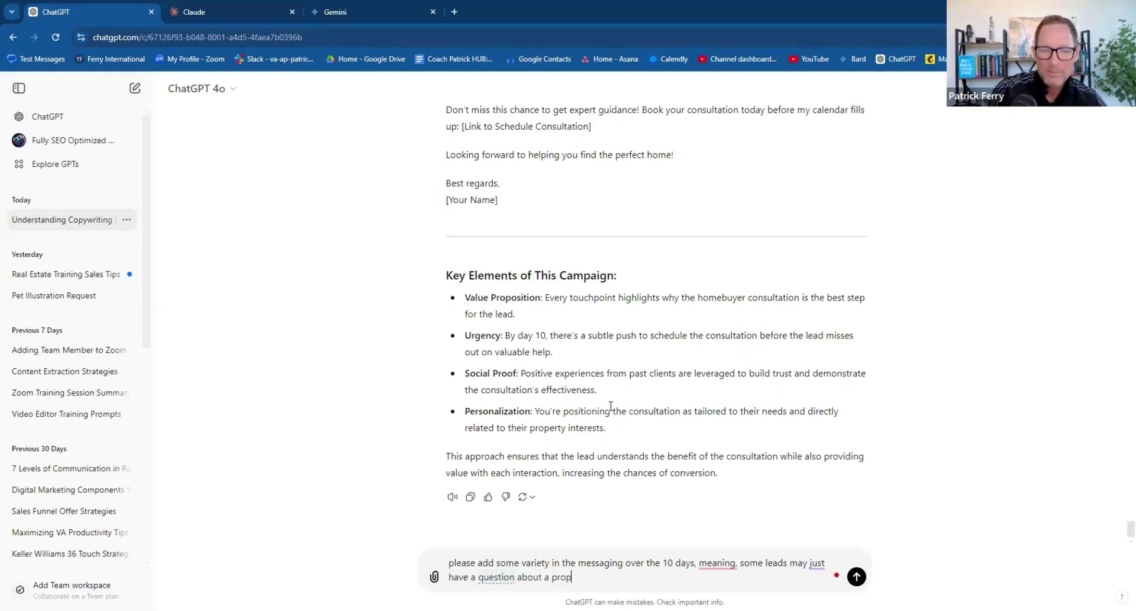
type("erty, some may")
type(" wnat")
key("BackSpace")
key("BackSpace")
key("BackSpace")
type("ant to go")
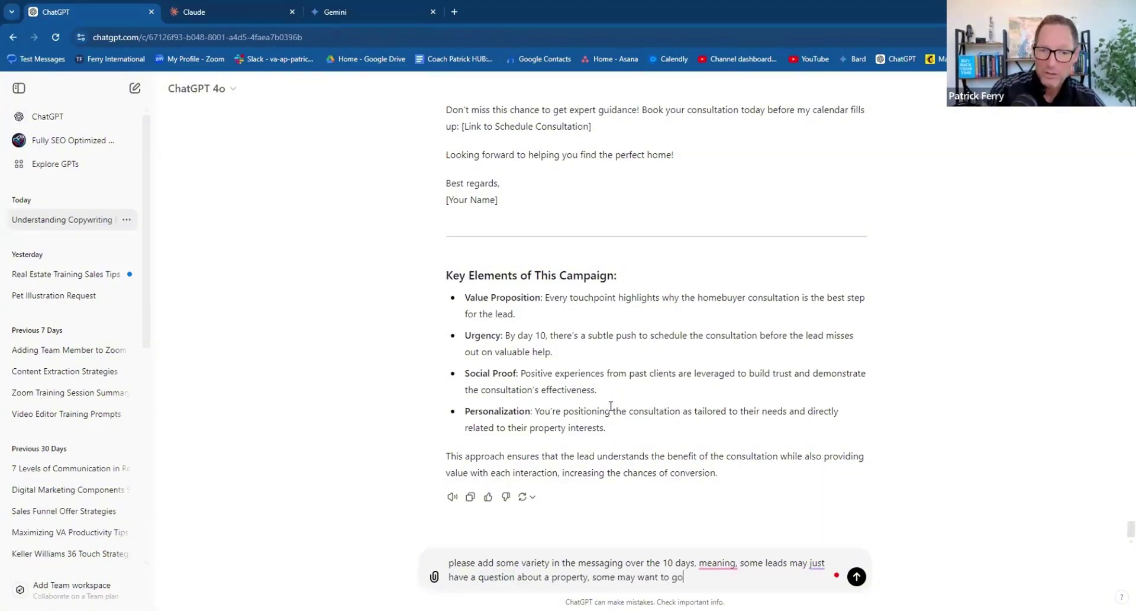
type(" see a proper")
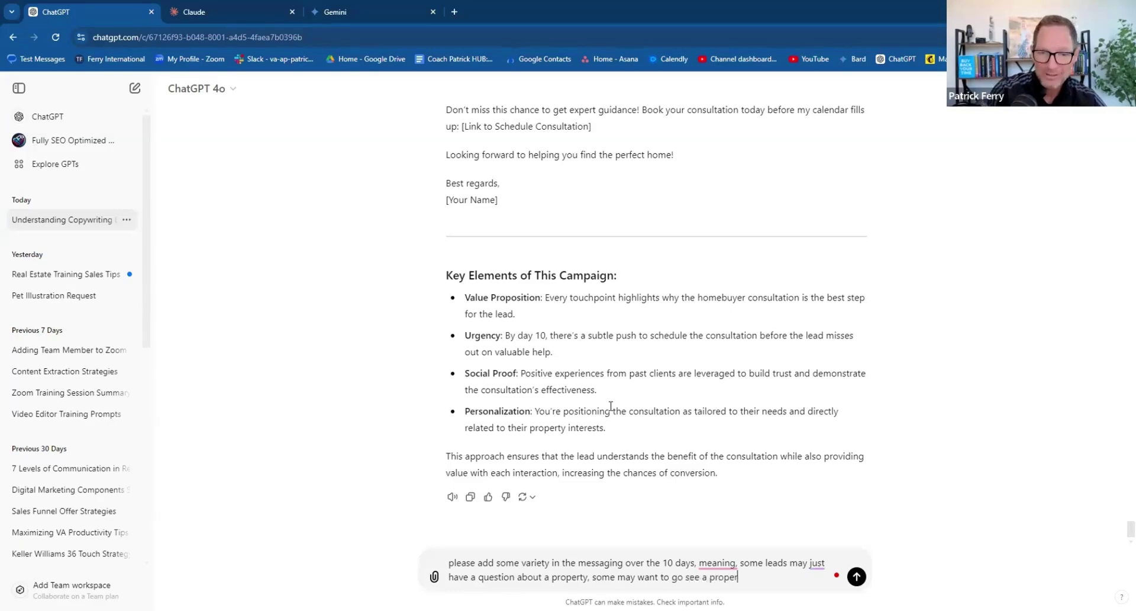
type("ty, and ")
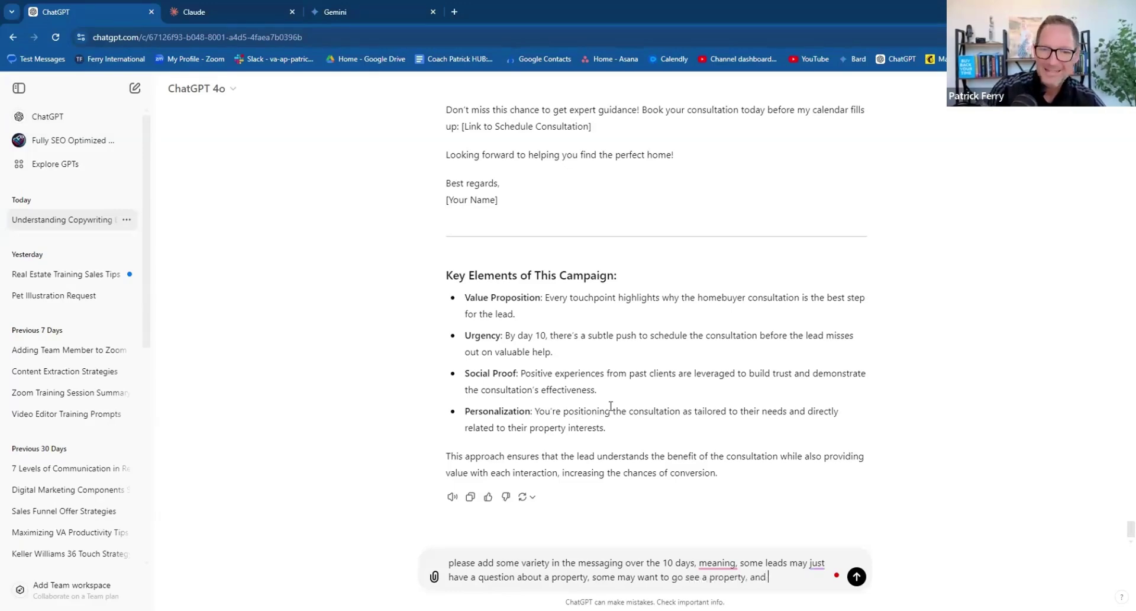
type("some may want")
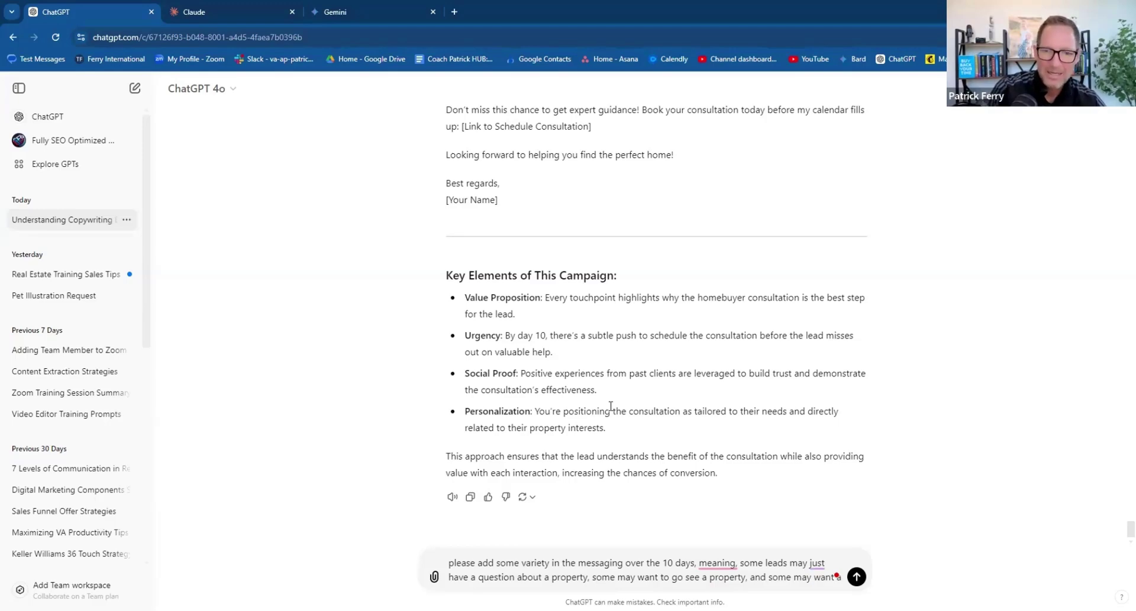
type(" be open")
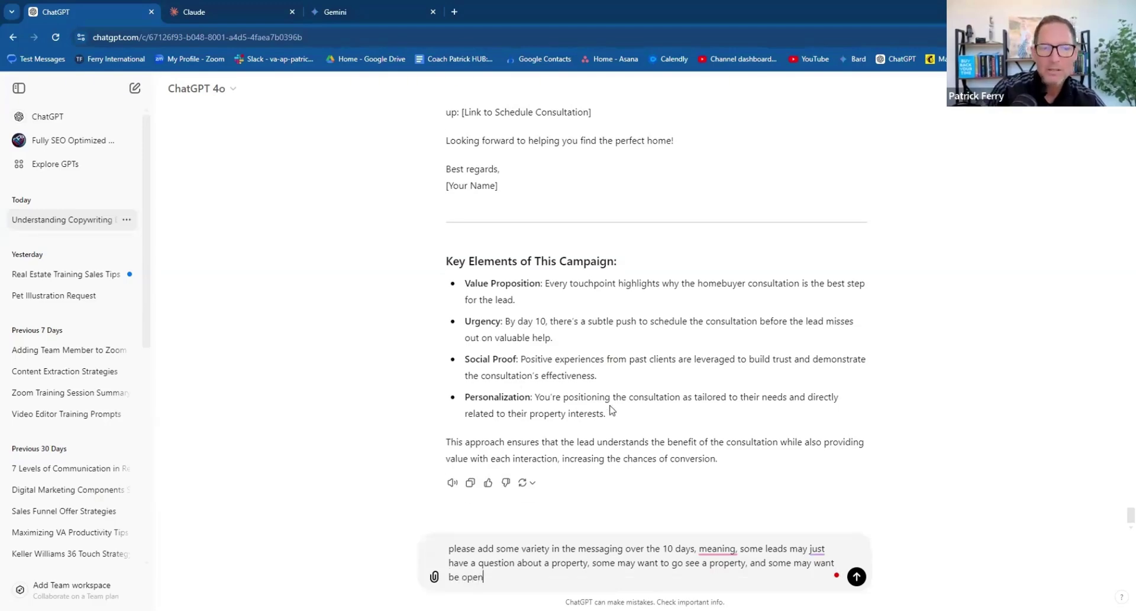
type(" to a virtual ")
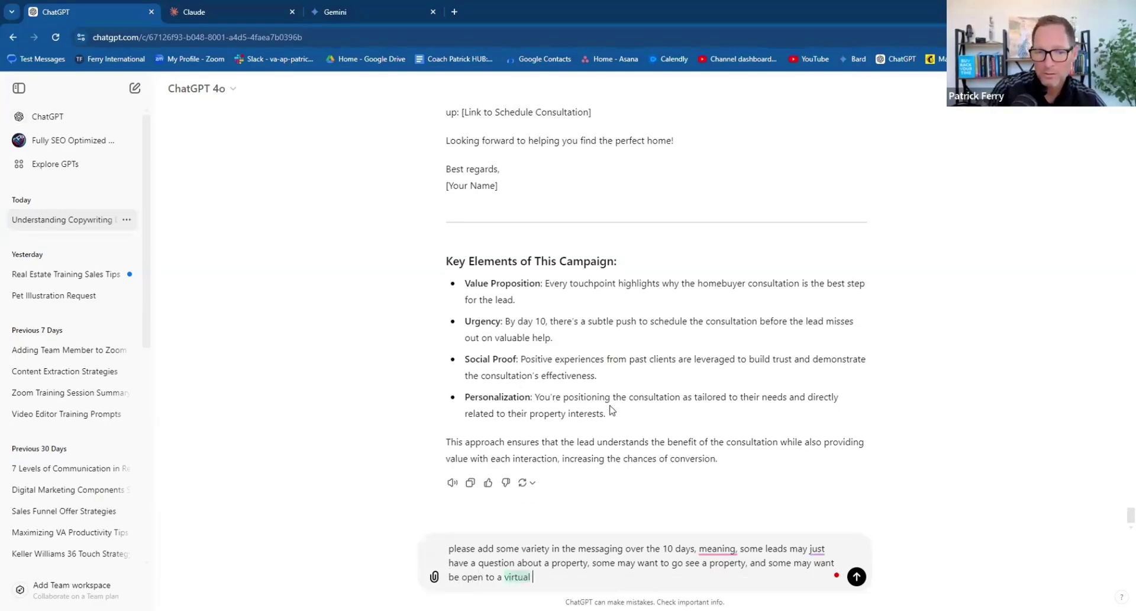
type("consultation")
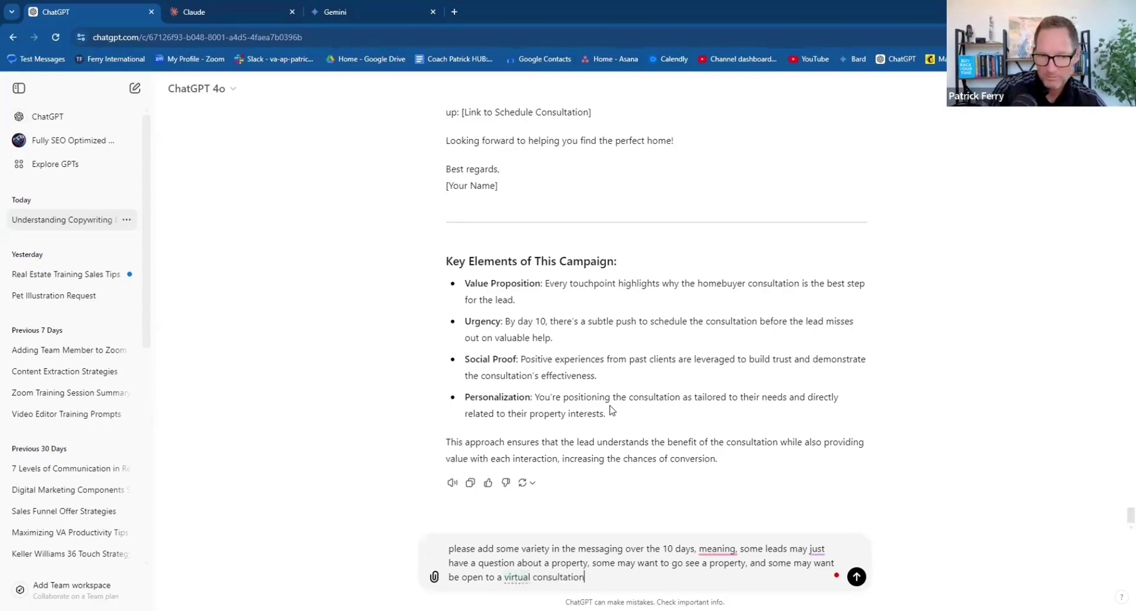
type(" and some ar")
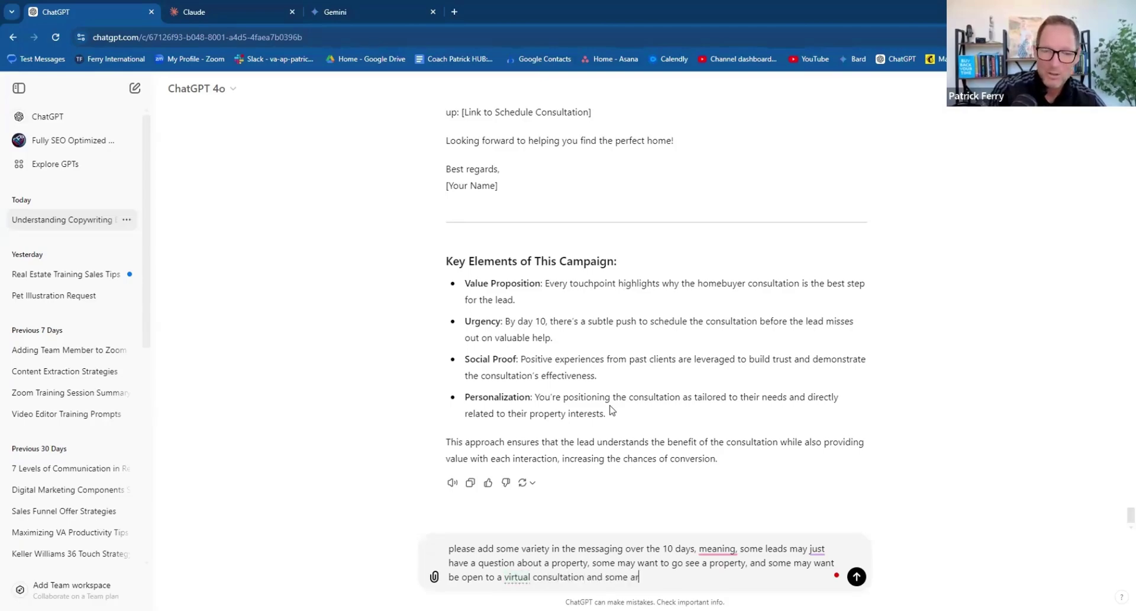
type("e ready to ")
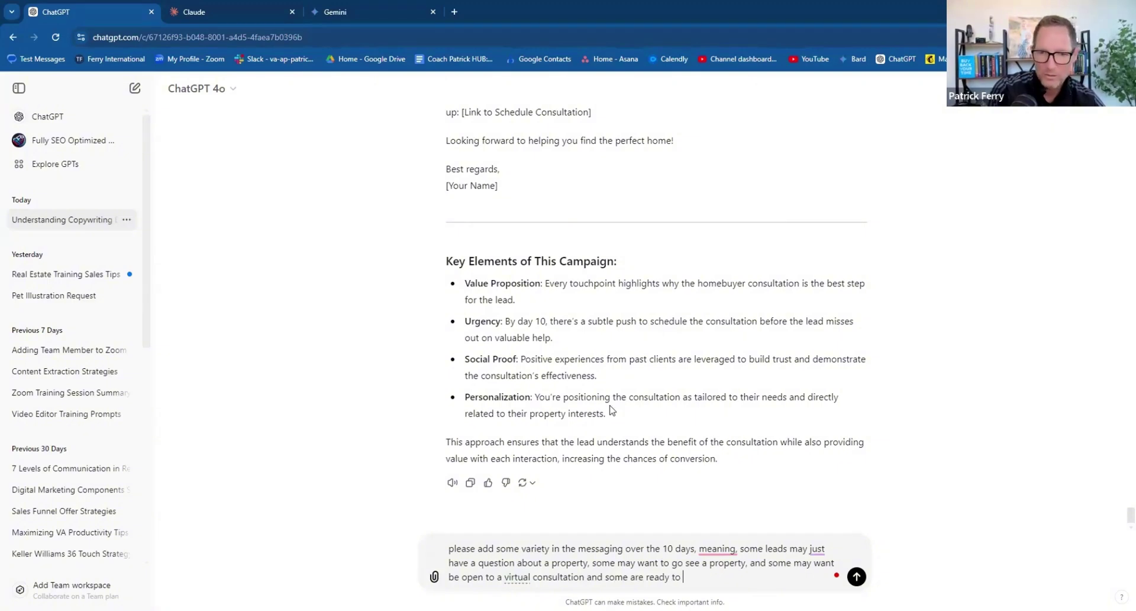
type("see a pr")
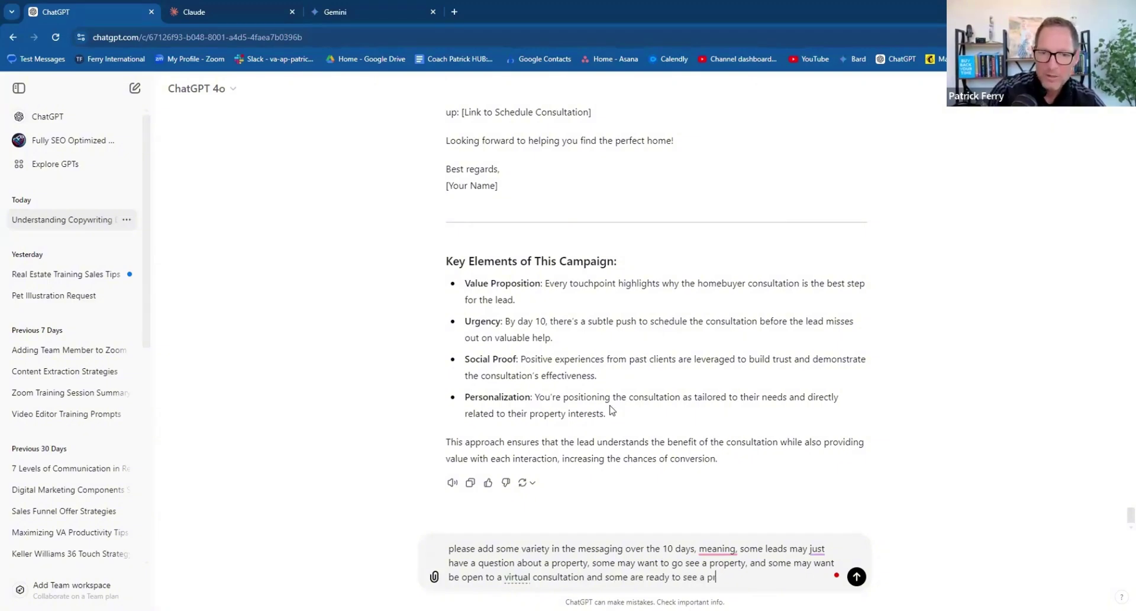
type("operty and figure out")
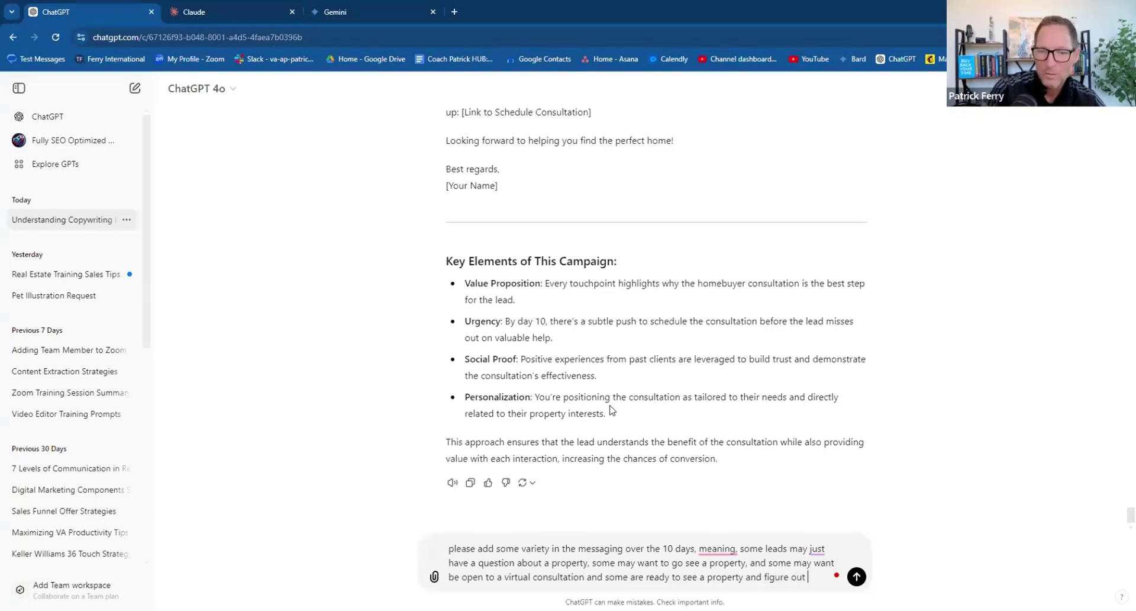
type(" what it wou")
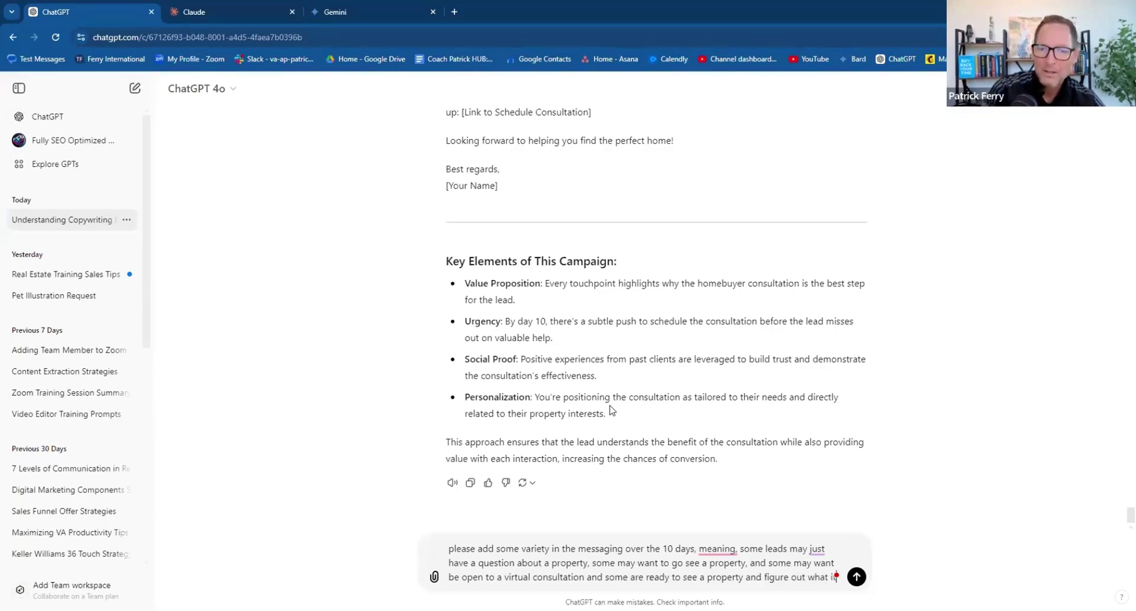
type("ld take to buy the home.  Please update the 10 day campaign")
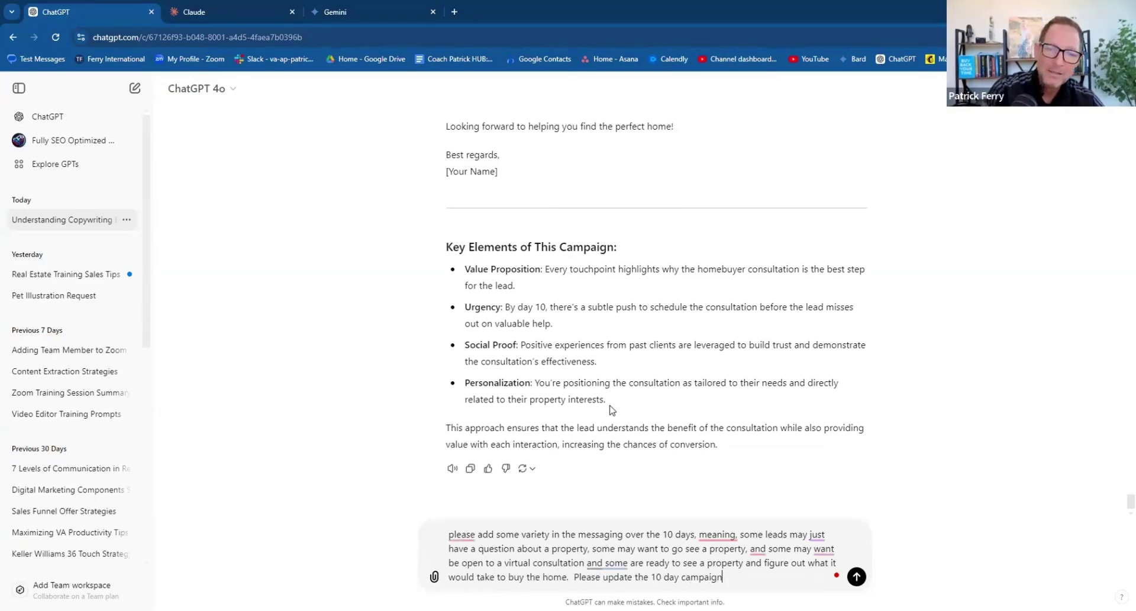
type(" to refl")
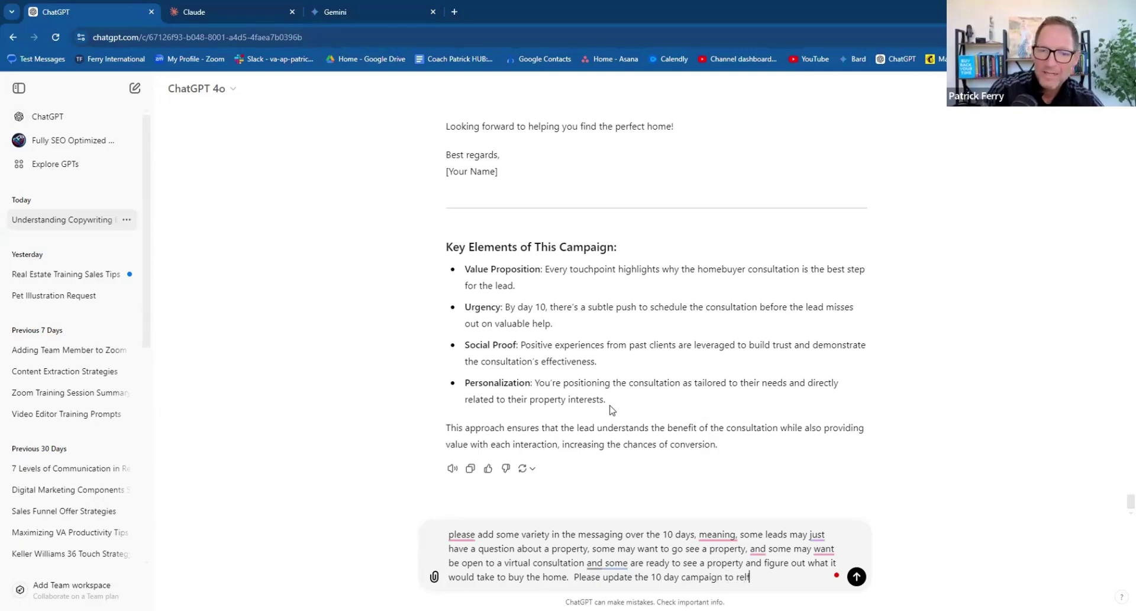
type("ect these")
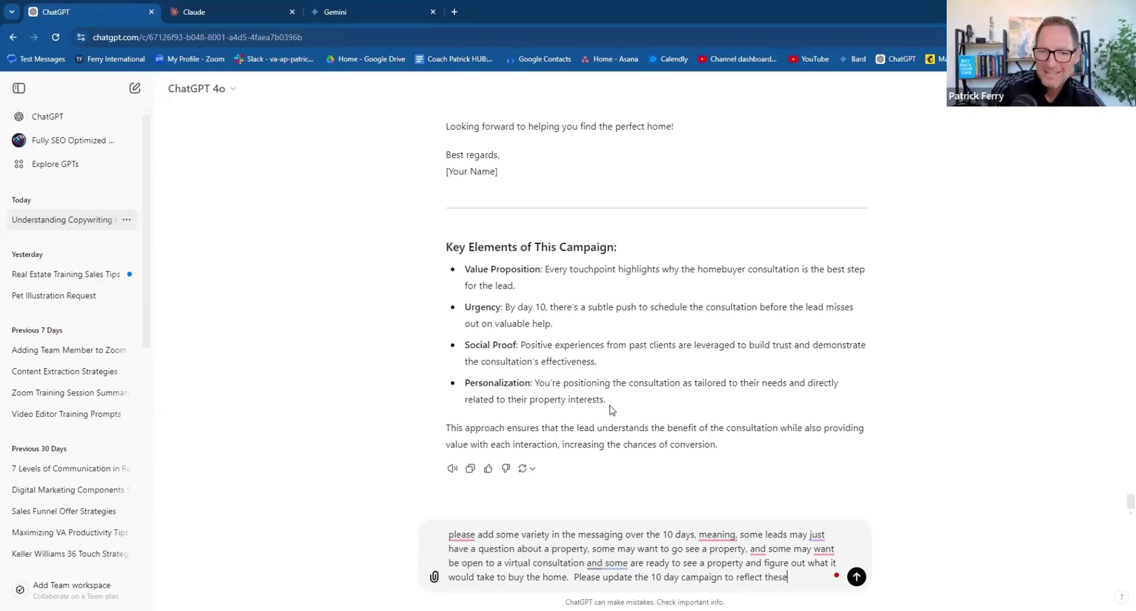
type(" options to")
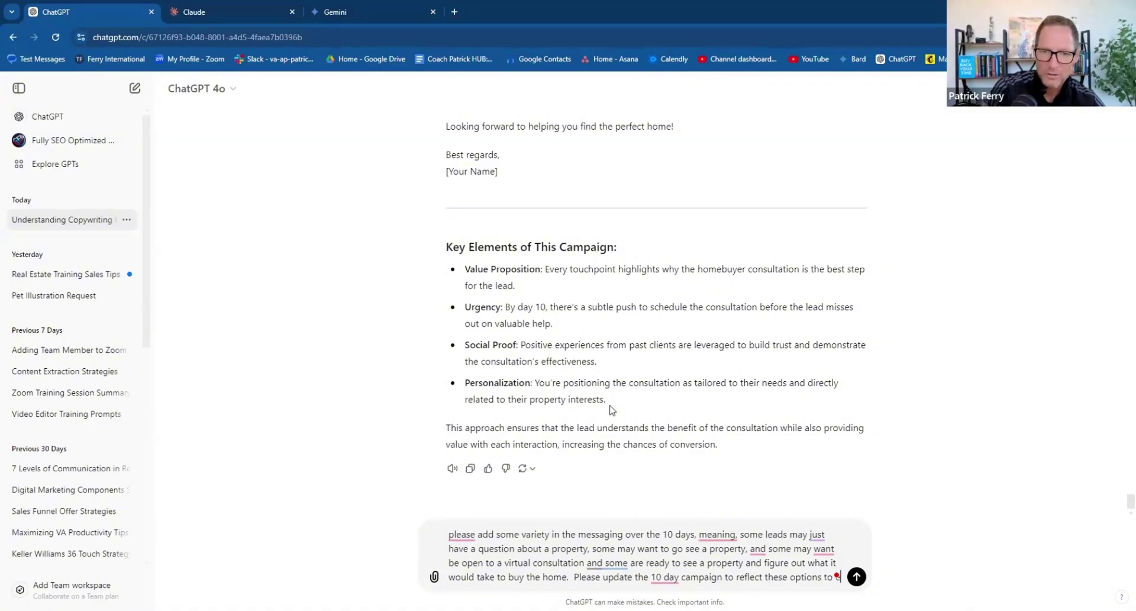
type(" ensure we meet t")
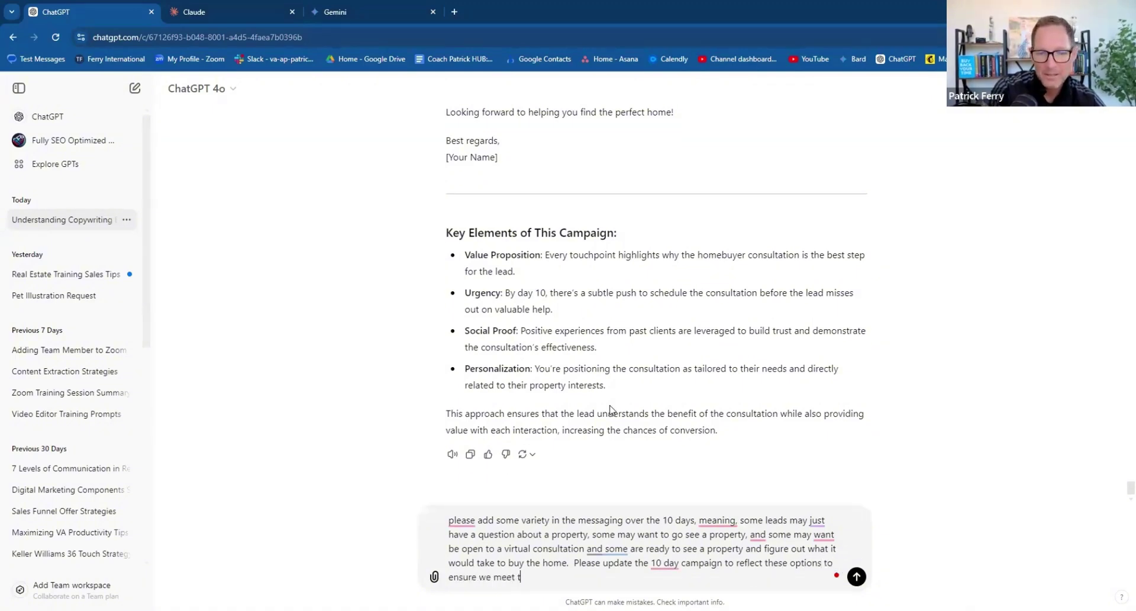
type("he customer where they are")
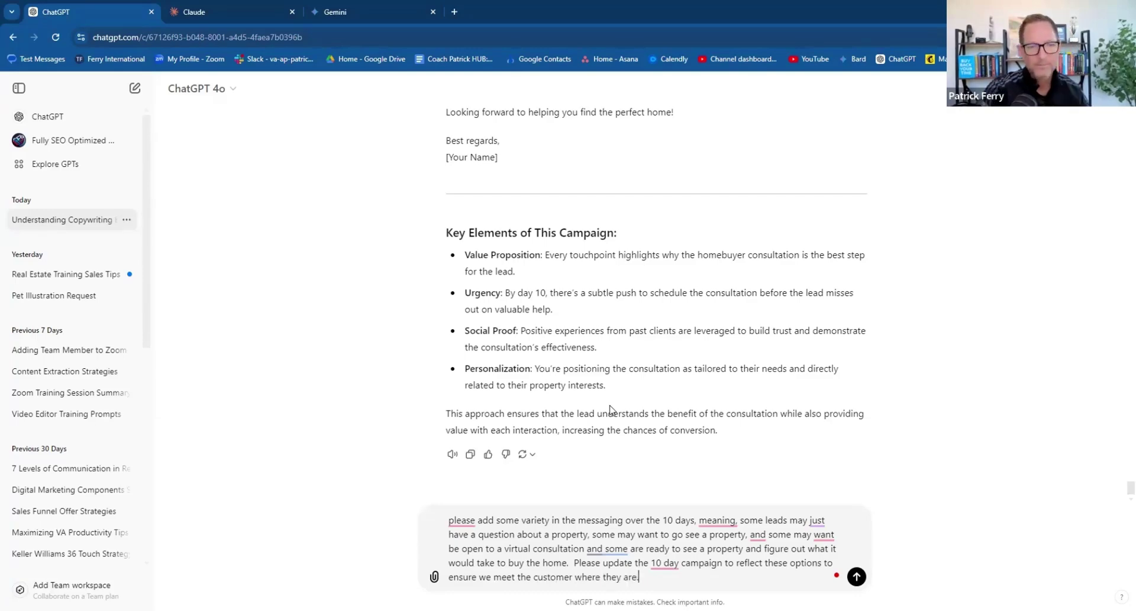
type(".")
Send the variety request and read the reworked campaign's Day 2, Day 4 and Day 6 messages.
key("Return")
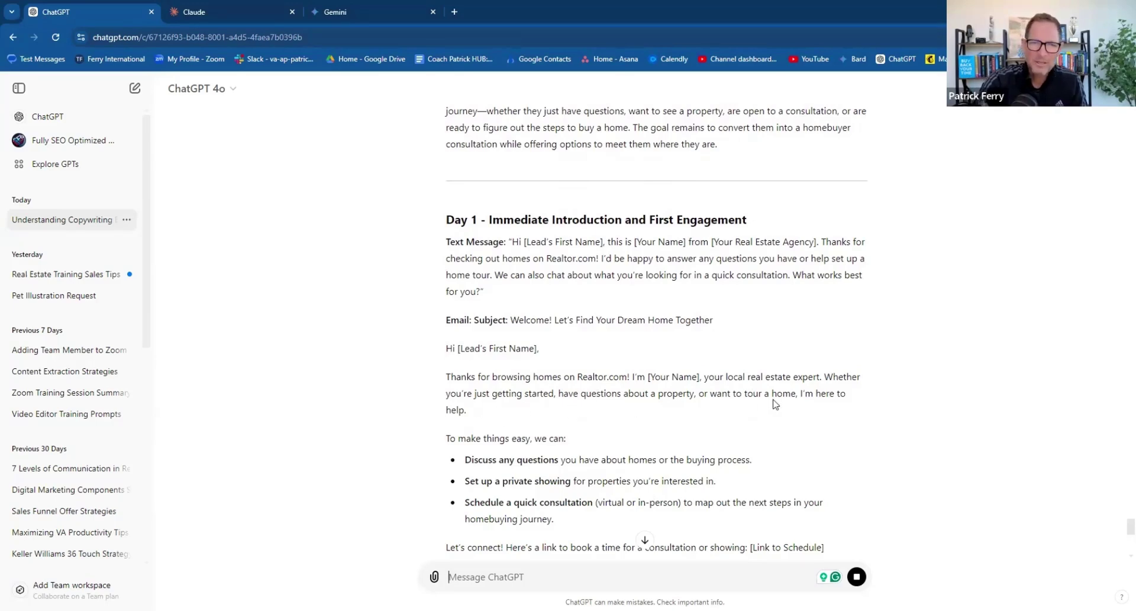
scroll(689, 427, "down", 3)
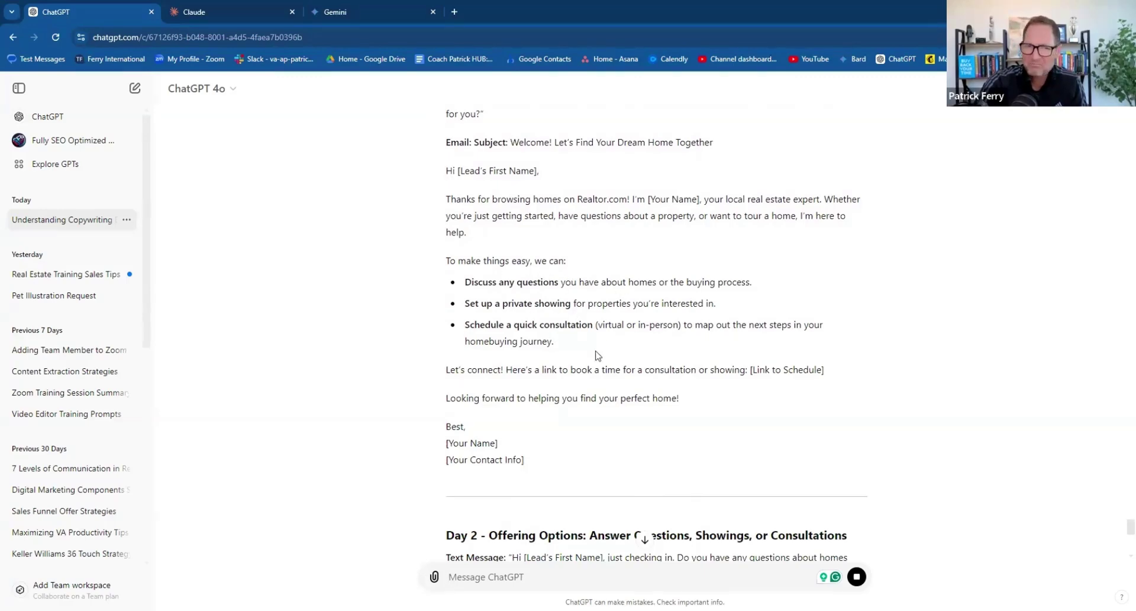
scroll(591, 366, "down", 3)
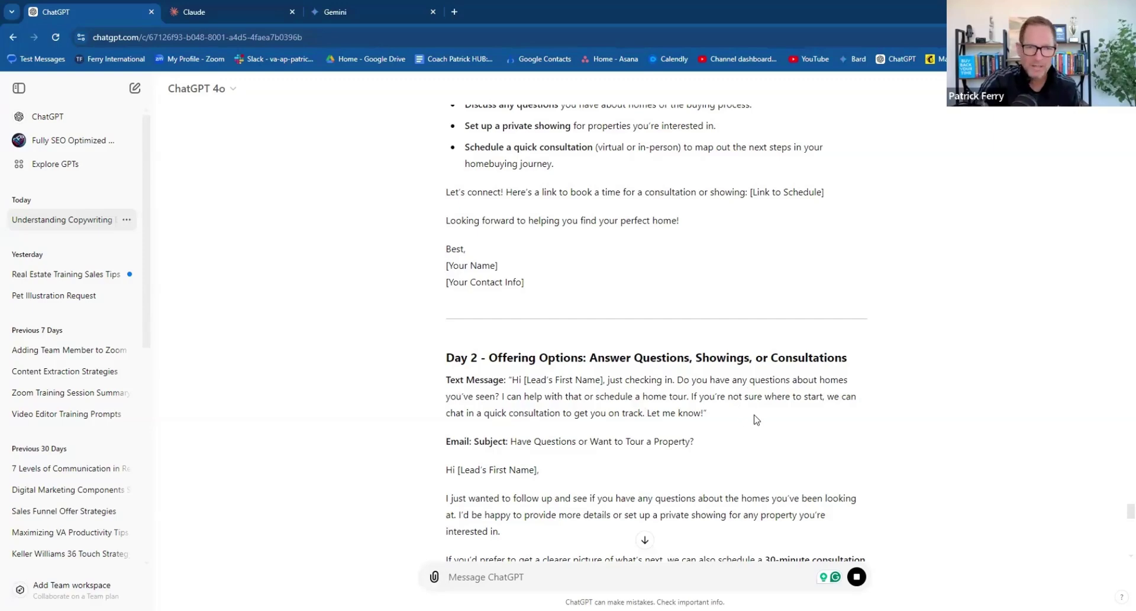
scroll(632, 413, "down", 1)
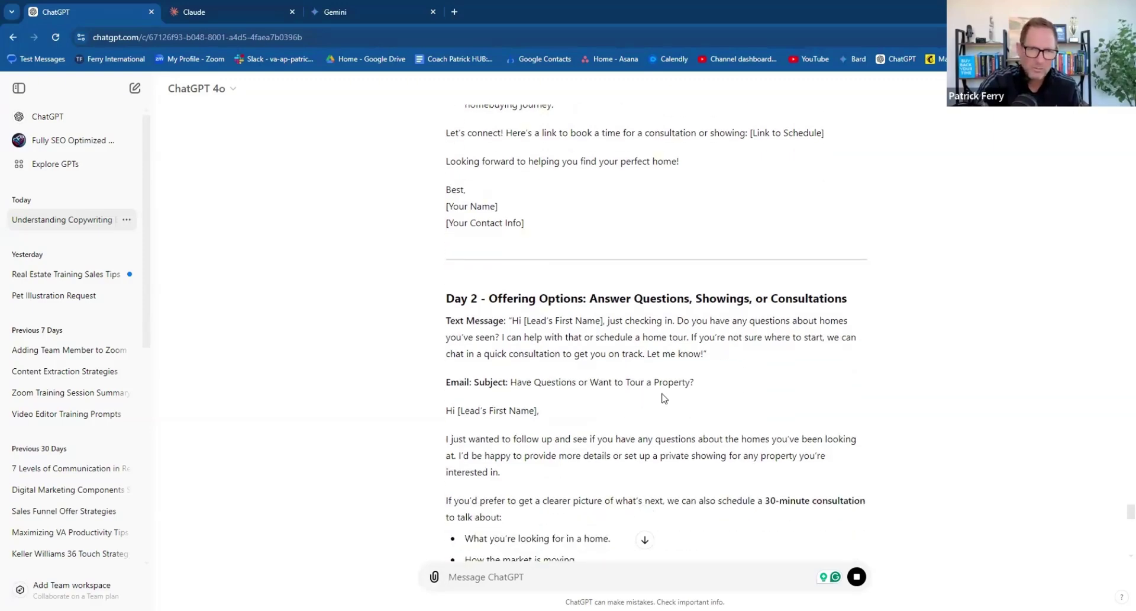
scroll(651, 379, "down", 2)
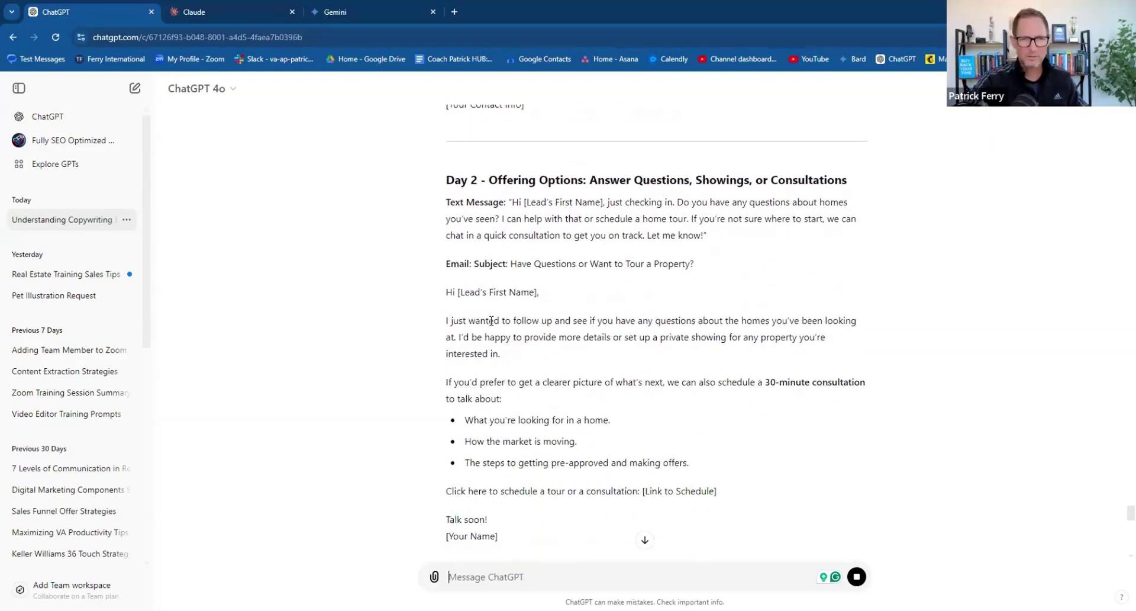
scroll(500, 403, "down", 4)
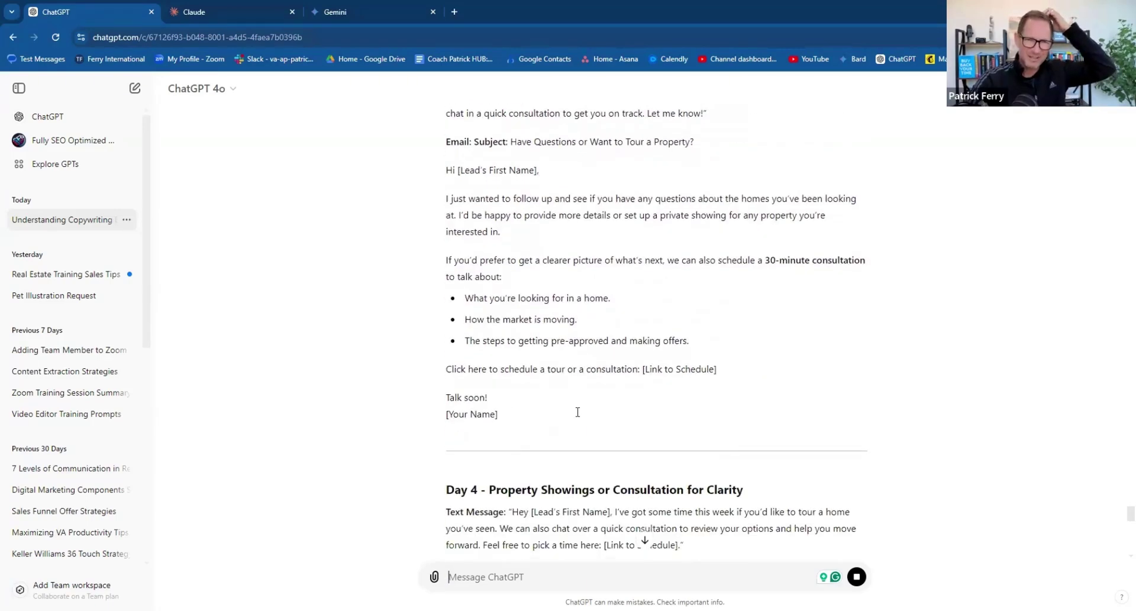
scroll(592, 379, "down", 2)
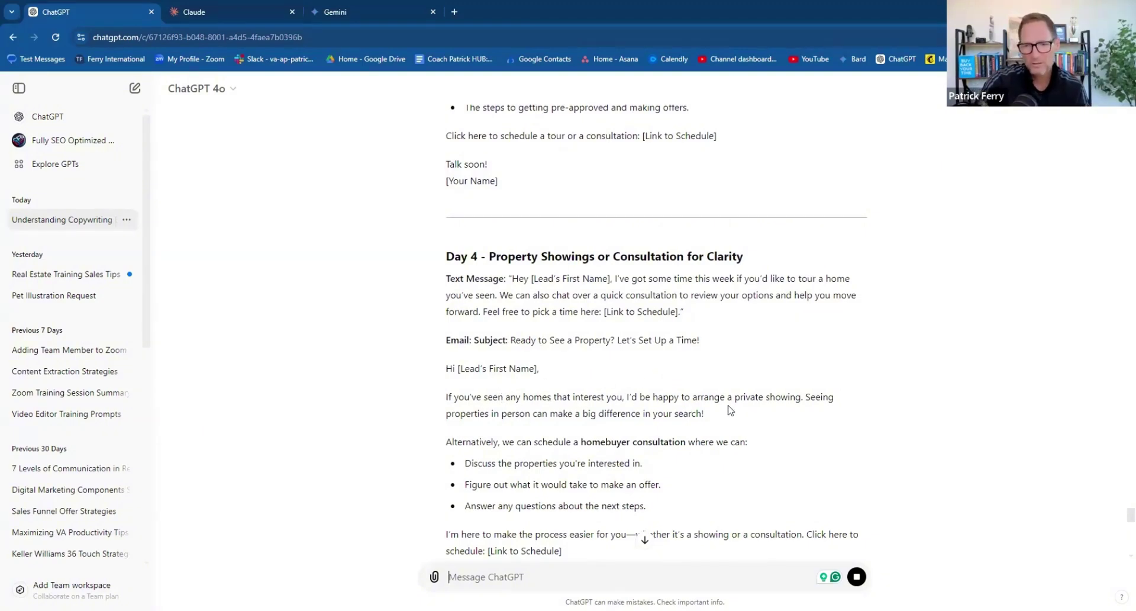
scroll(661, 425, "down", 2)
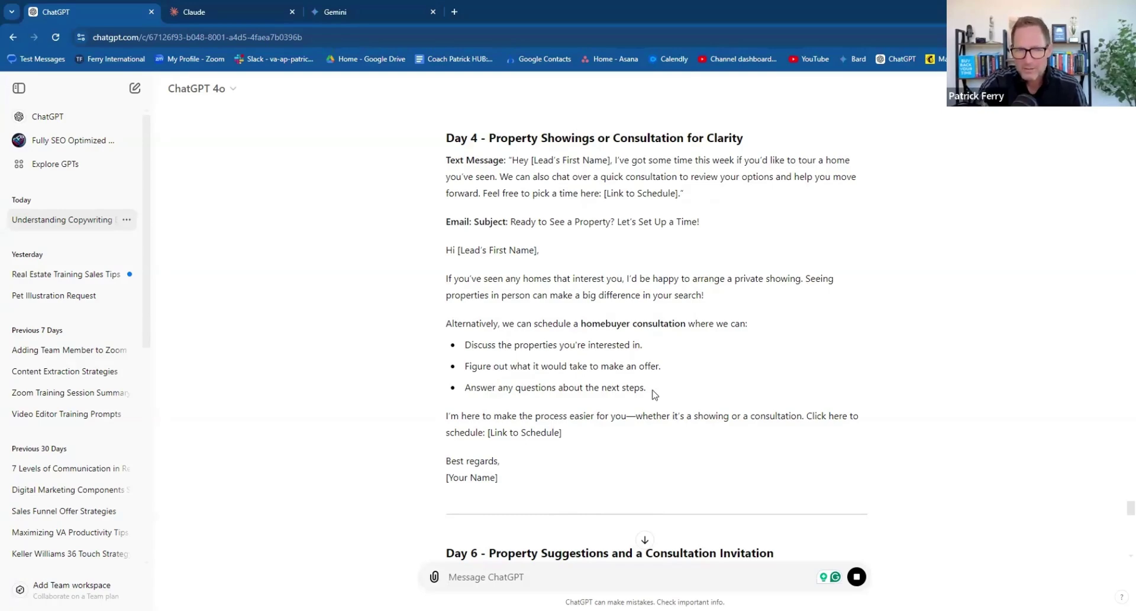
scroll(678, 411, "down", 3)
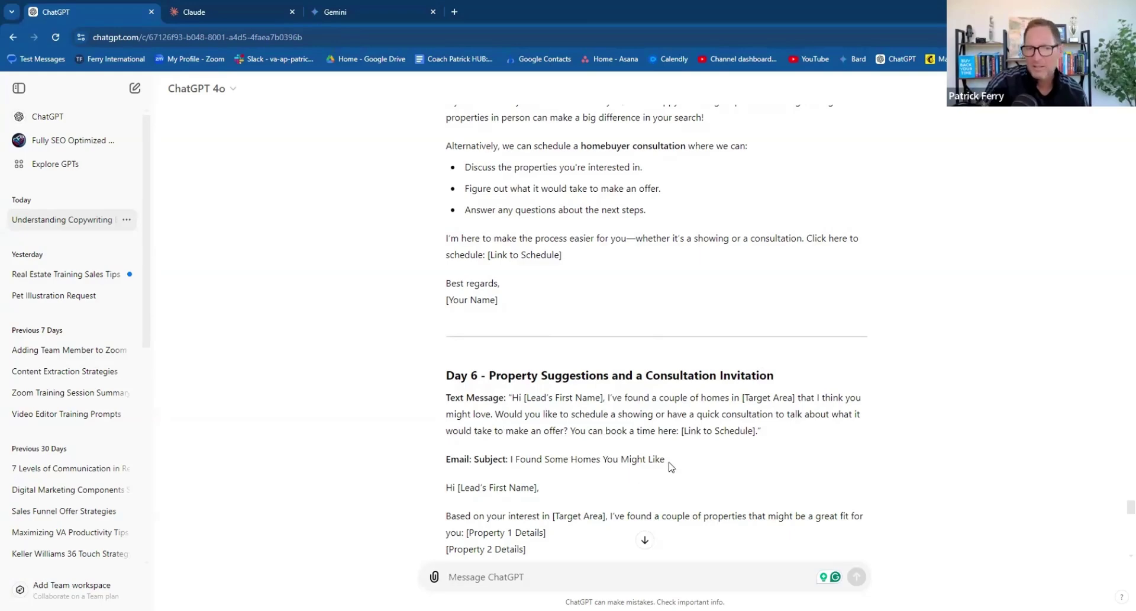
scroll(670, 467, "down", 2)
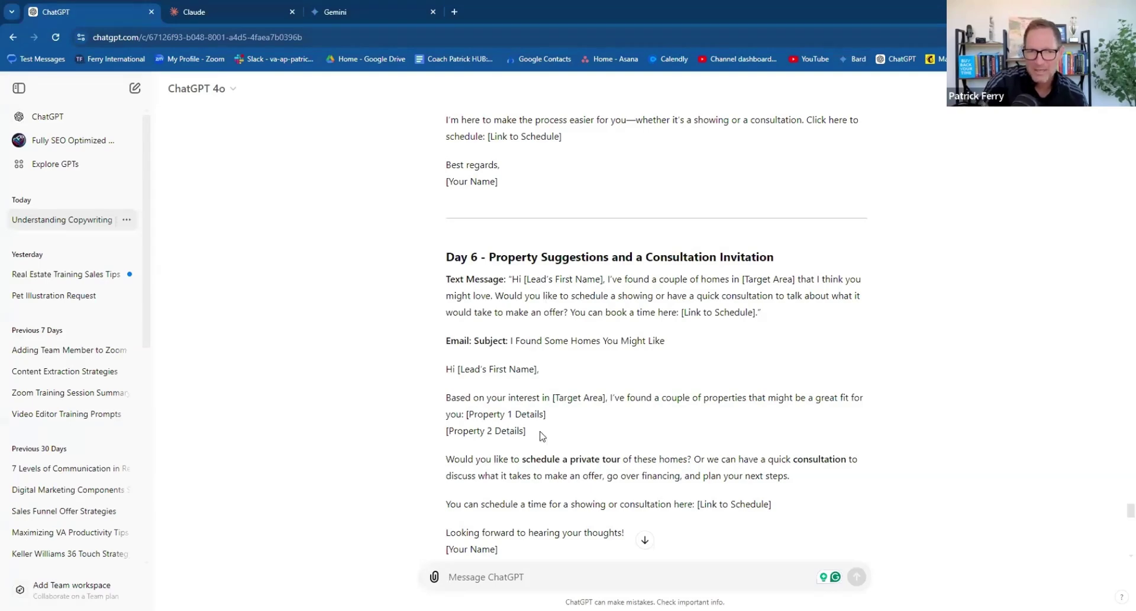
left_click_drag(538, 432, 468, 416)
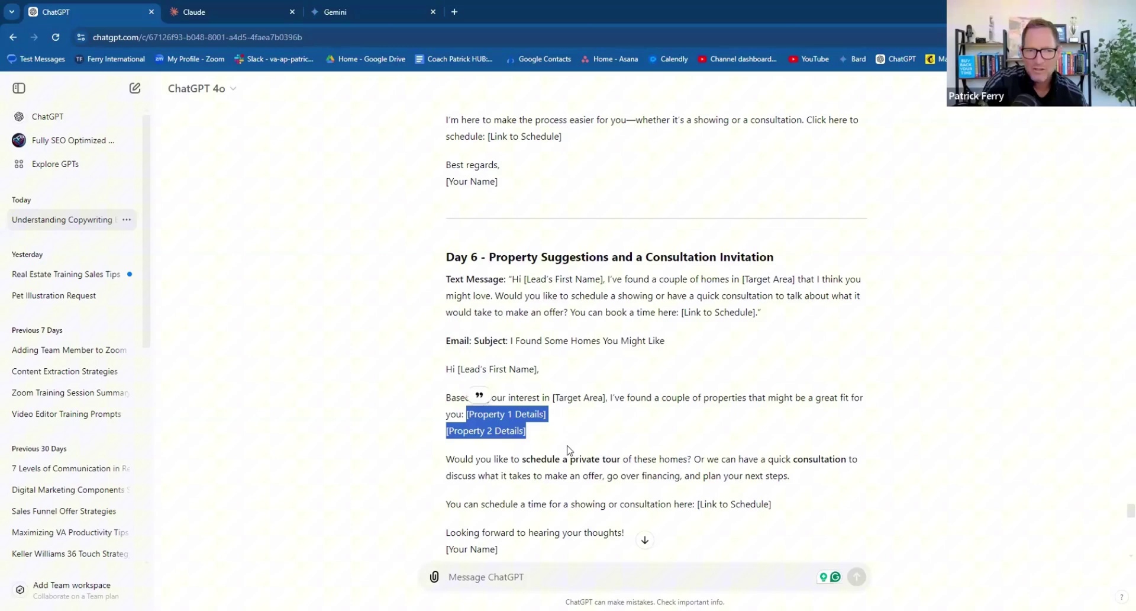
left_click(649, 420)
left_click_drag(534, 432, 462, 417)
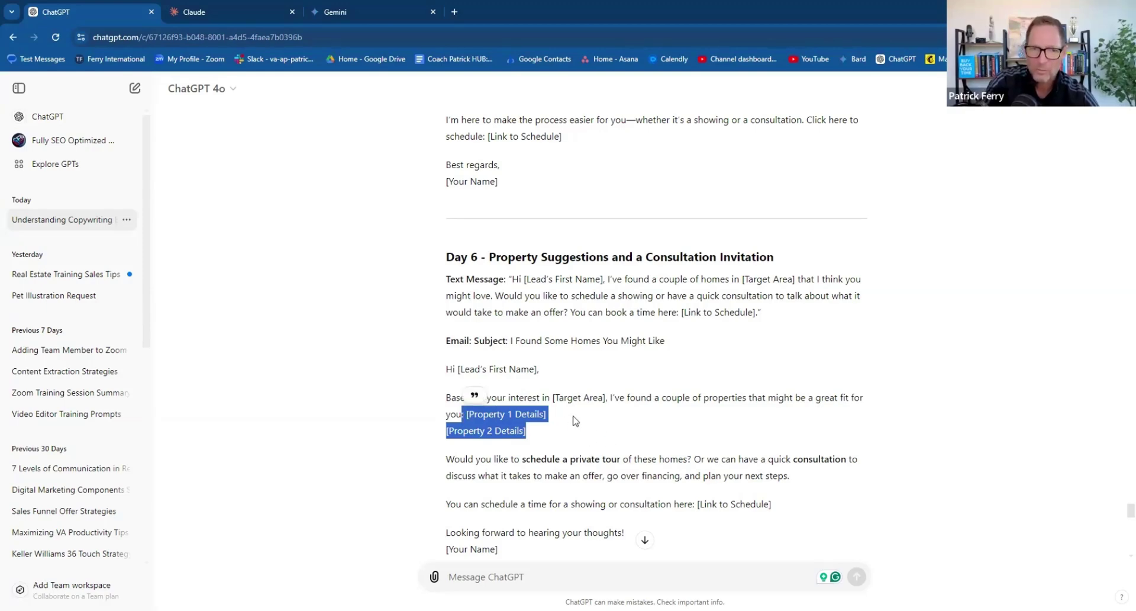
left_click(620, 450)
scroll(474, 339, "down", 1)
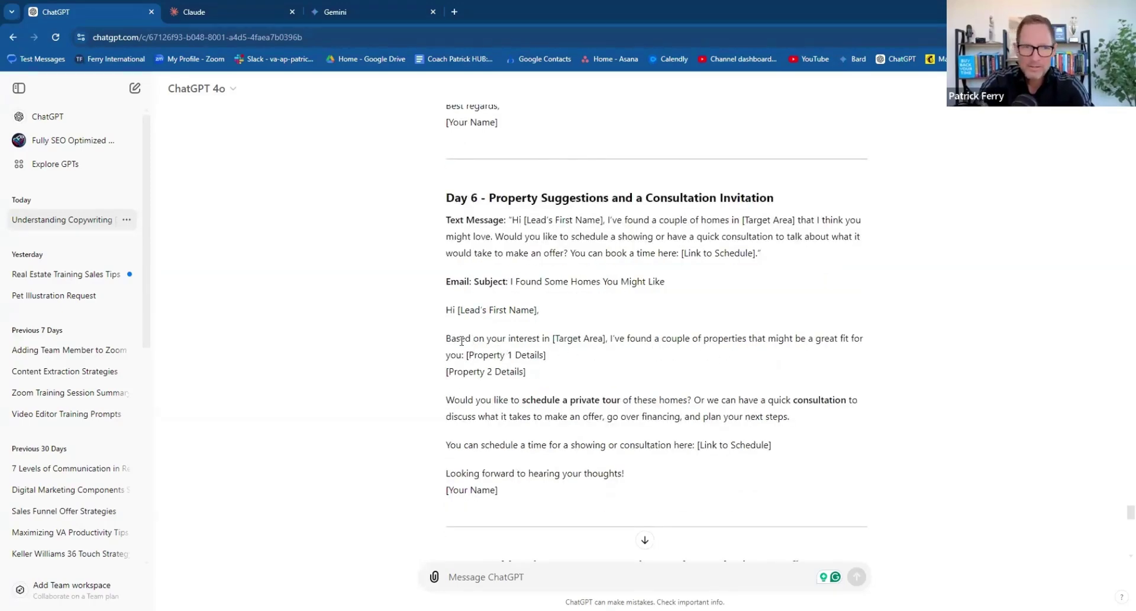
left_click_drag(447, 337, 550, 370)
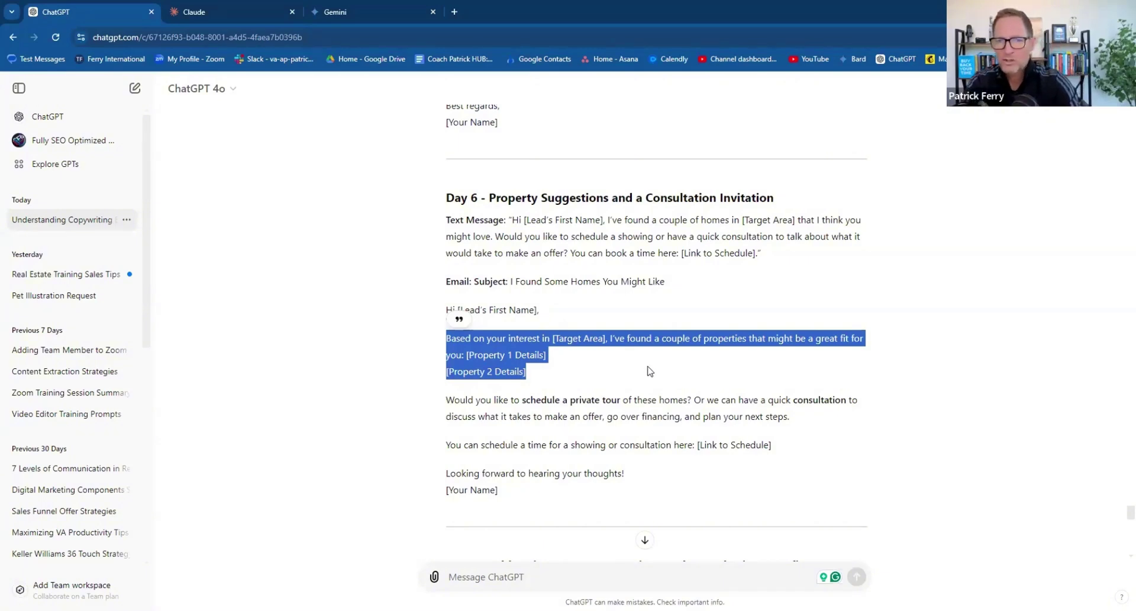
scroll(650, 371, "down", 10)
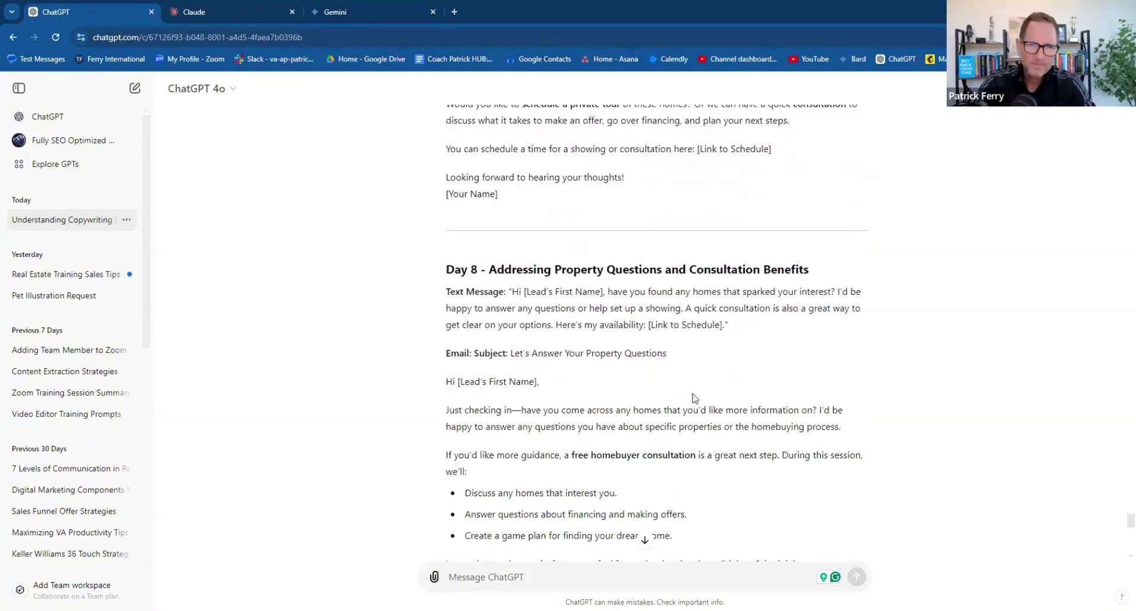
Draft a request adding the question 'What price range and area are you most interested in?' plus a custom property list hook.
left_click(520, 574)
type("let's add one simple enga")
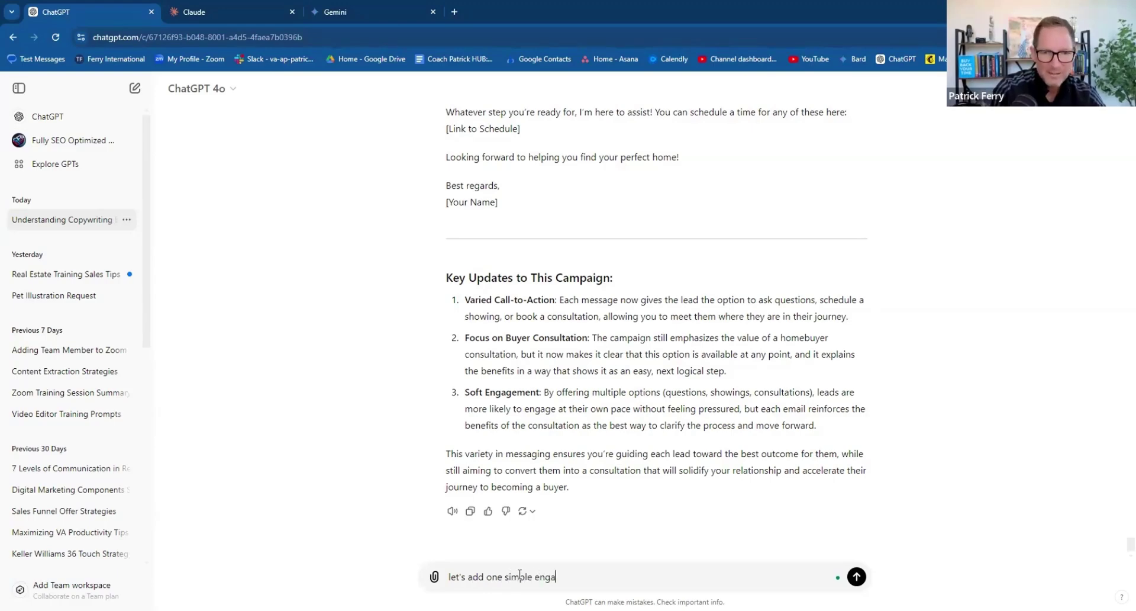
type("gment reque")
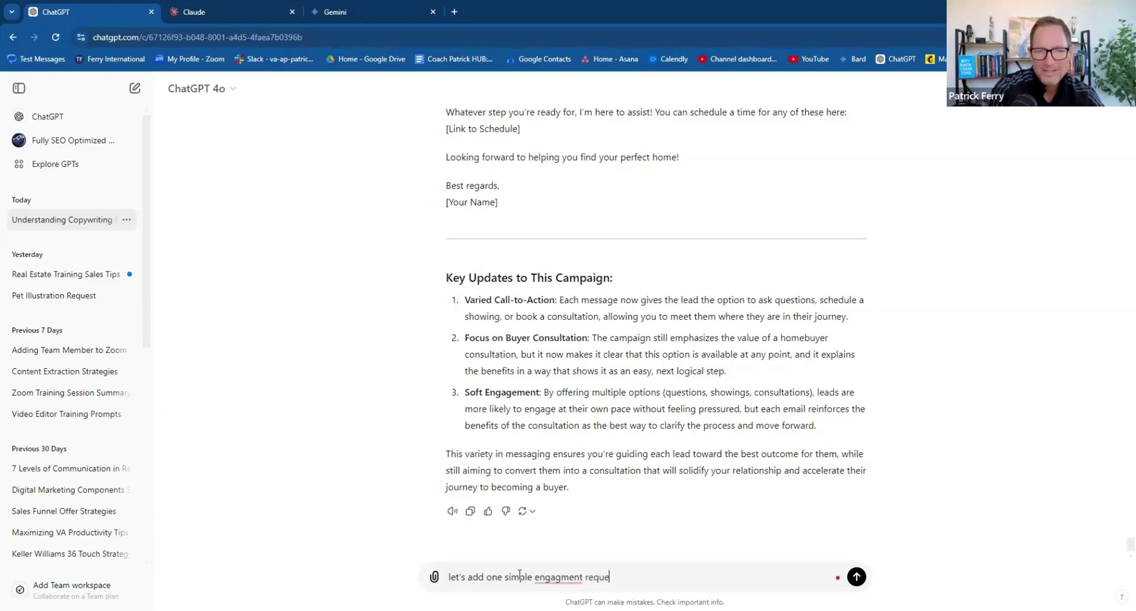
type("st within the 10 days, use")
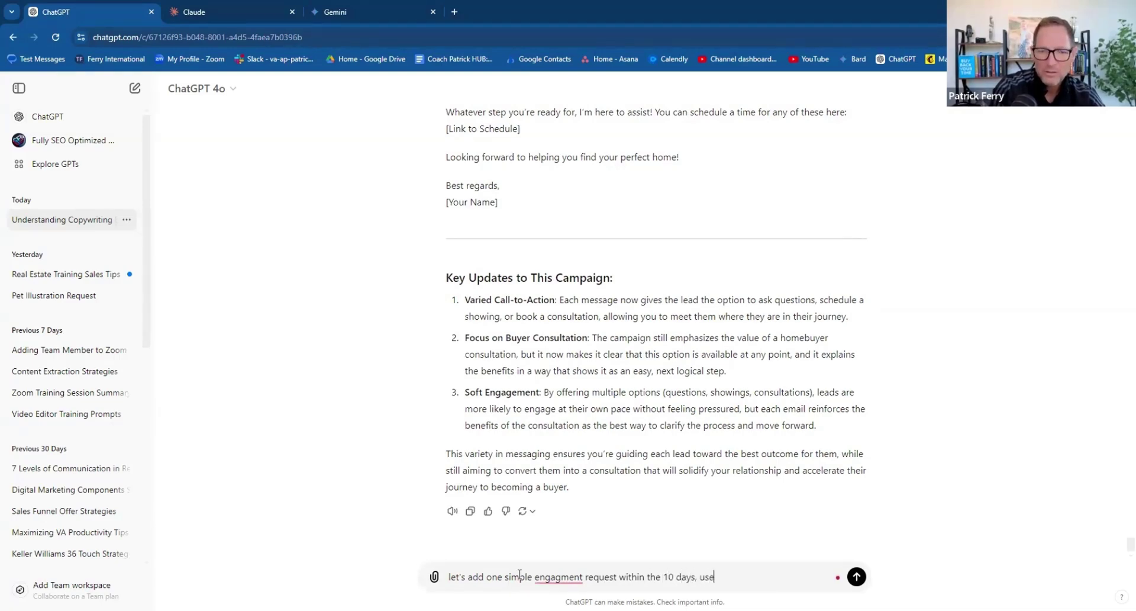
key("BackSpace")
key("BackSpace")
type("tilize this language and ")
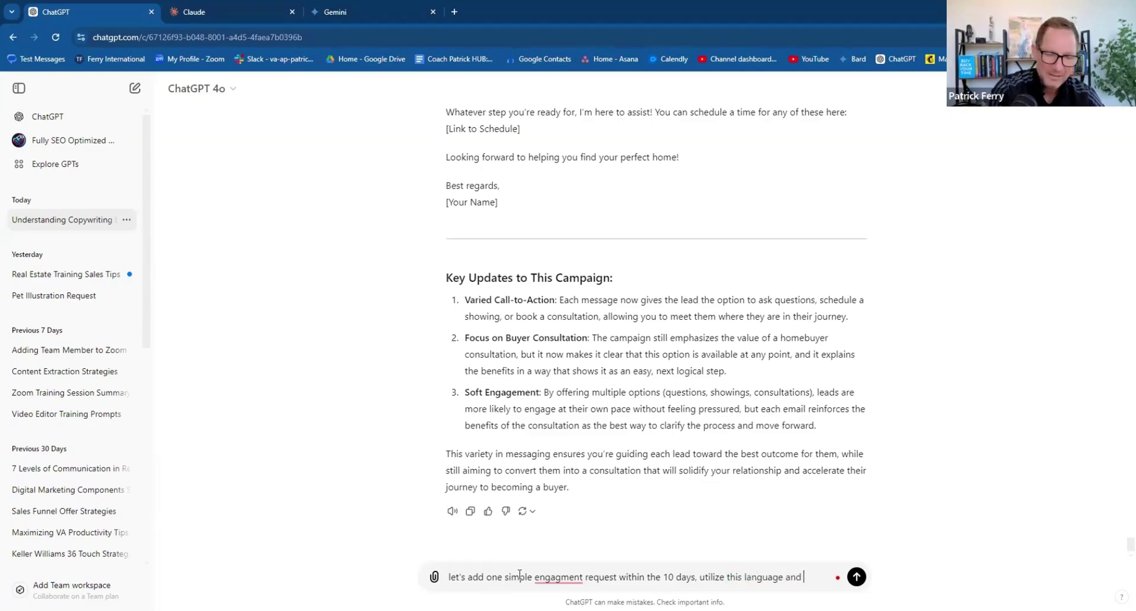
type("intergrate whe")
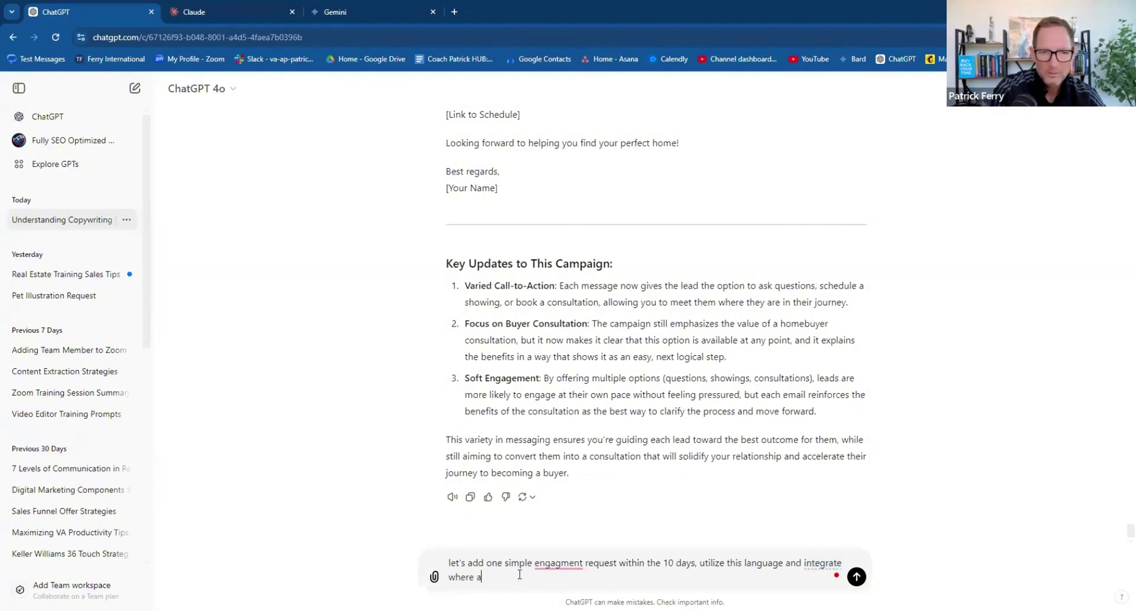
type("re appropriate int he")
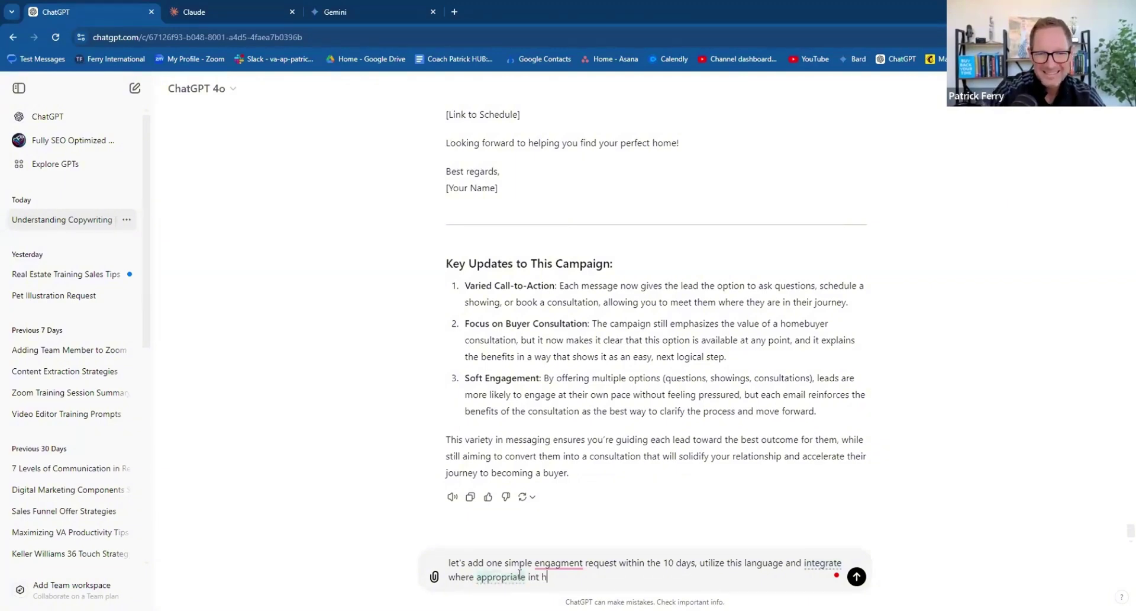
key("BackSpace")
key("BackSpace")
key("BackSpace")
key("BackSpace")
type("the 10 day campaign.  The que")
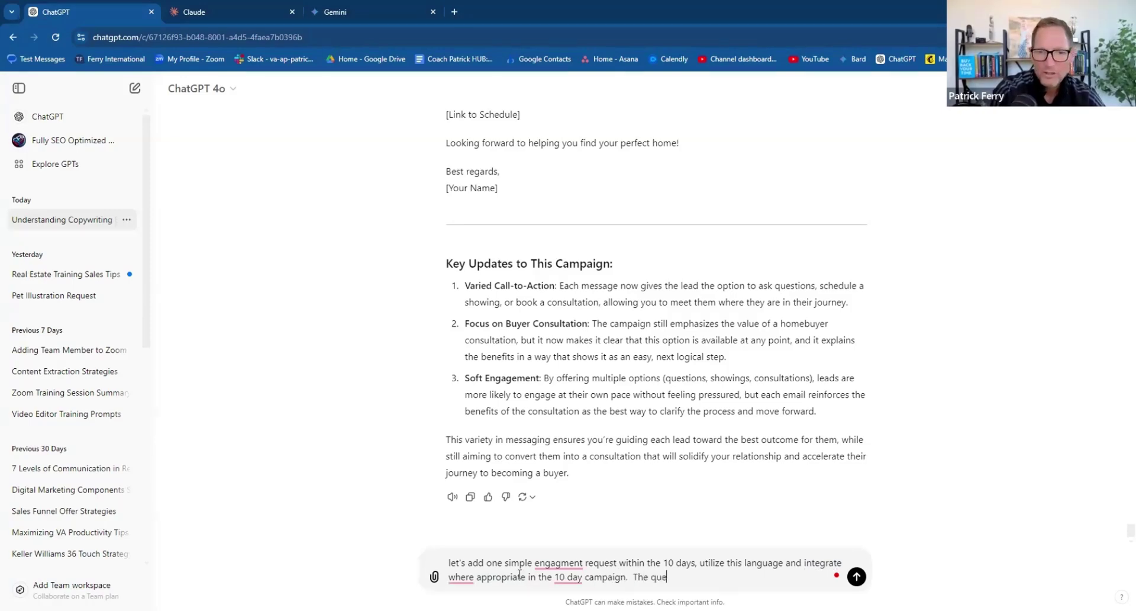
type("stion is \"What price ra")
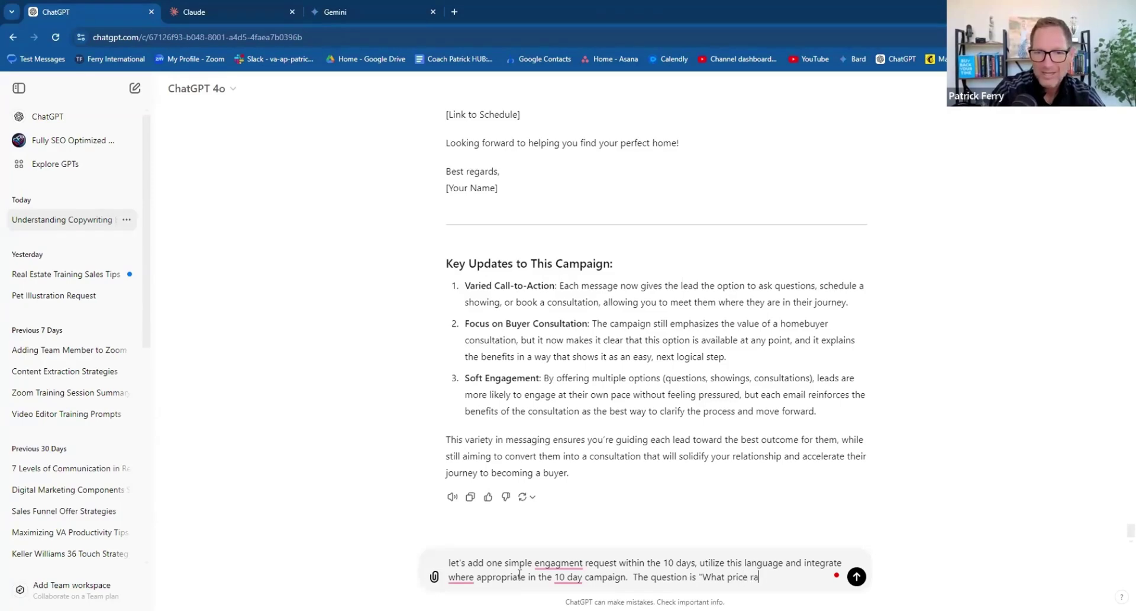
type("nge and area")
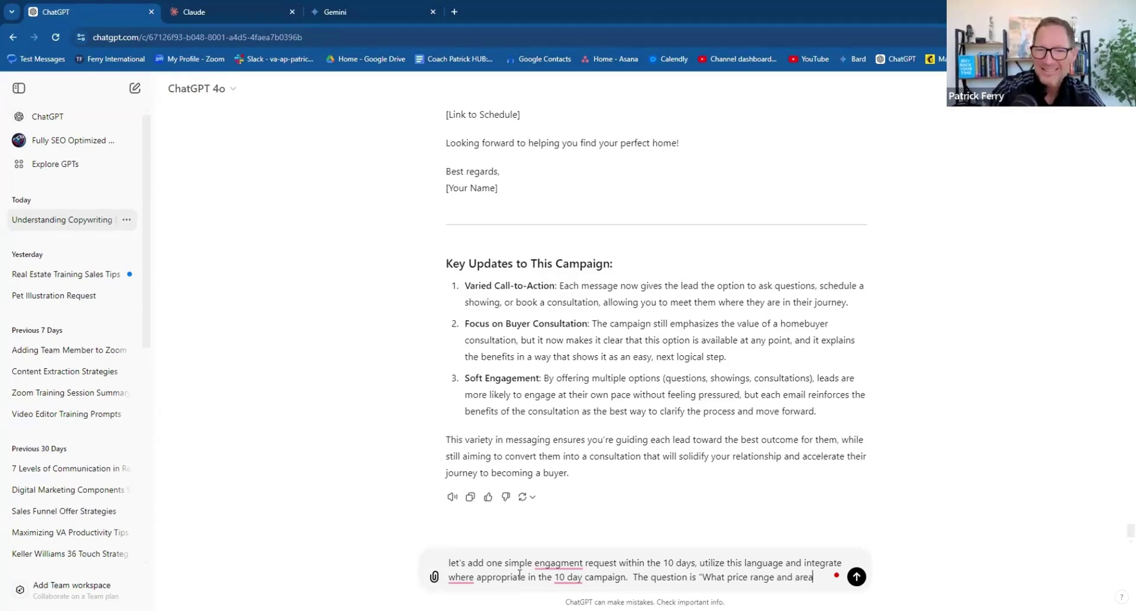
type(" are you m")
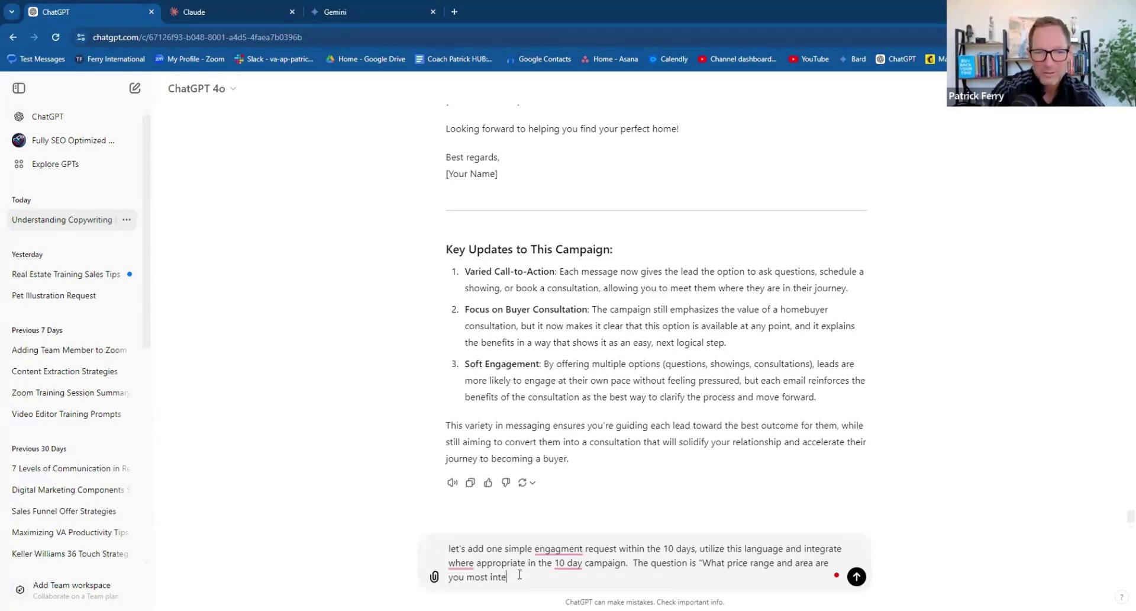
type("ost interested in?\"  The best hook is")
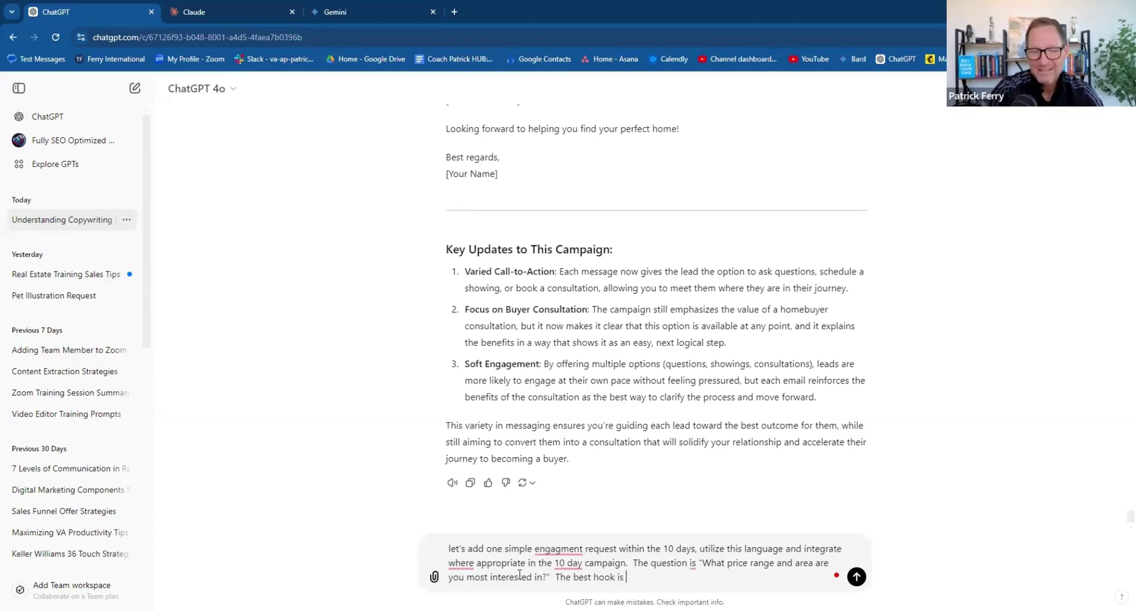
type(" \"Would you like me to send")
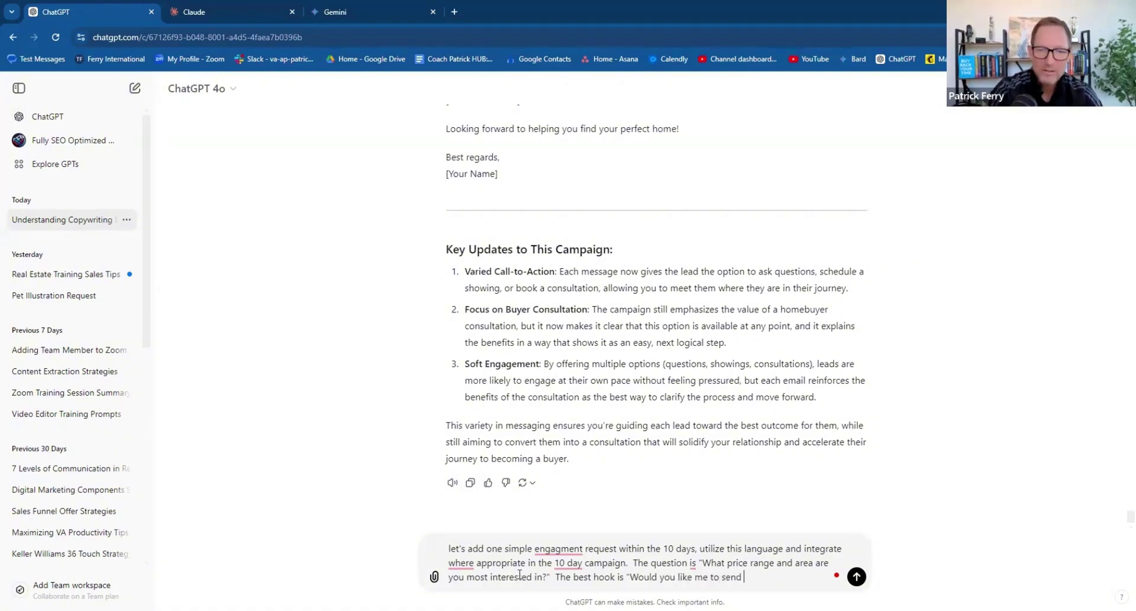
type(" you a custom list")
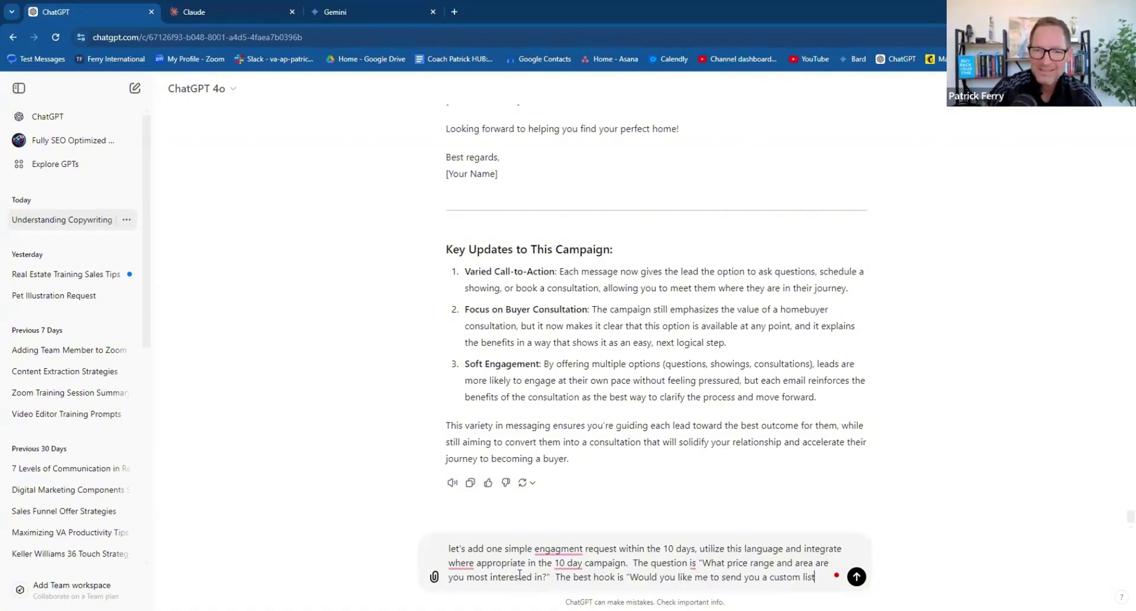
type(" of properti")
type("es that are eithe")
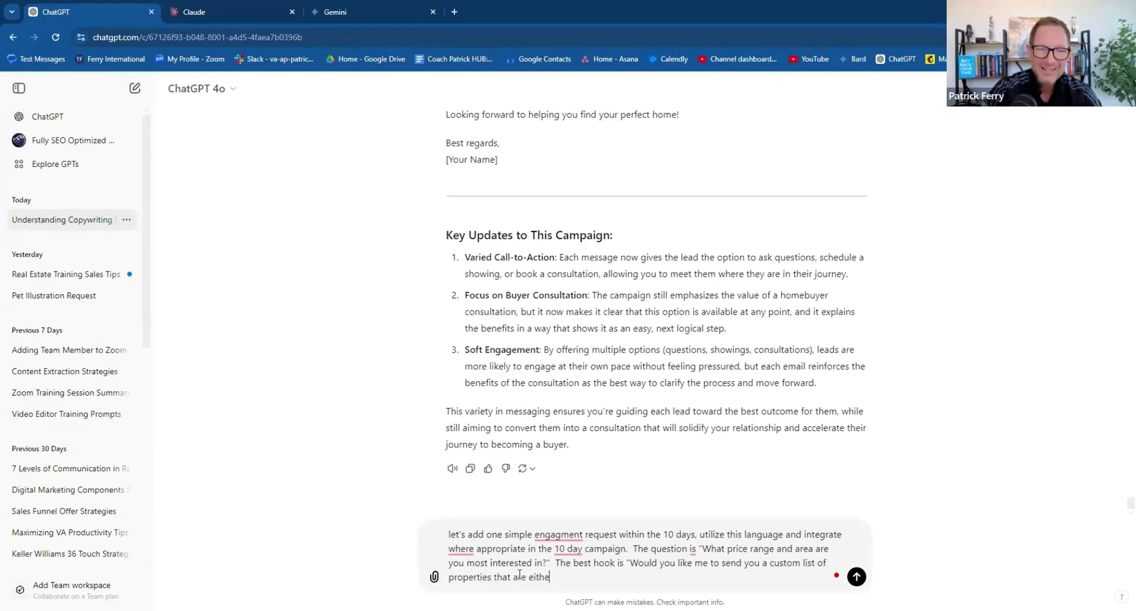
type("r on the market now or")
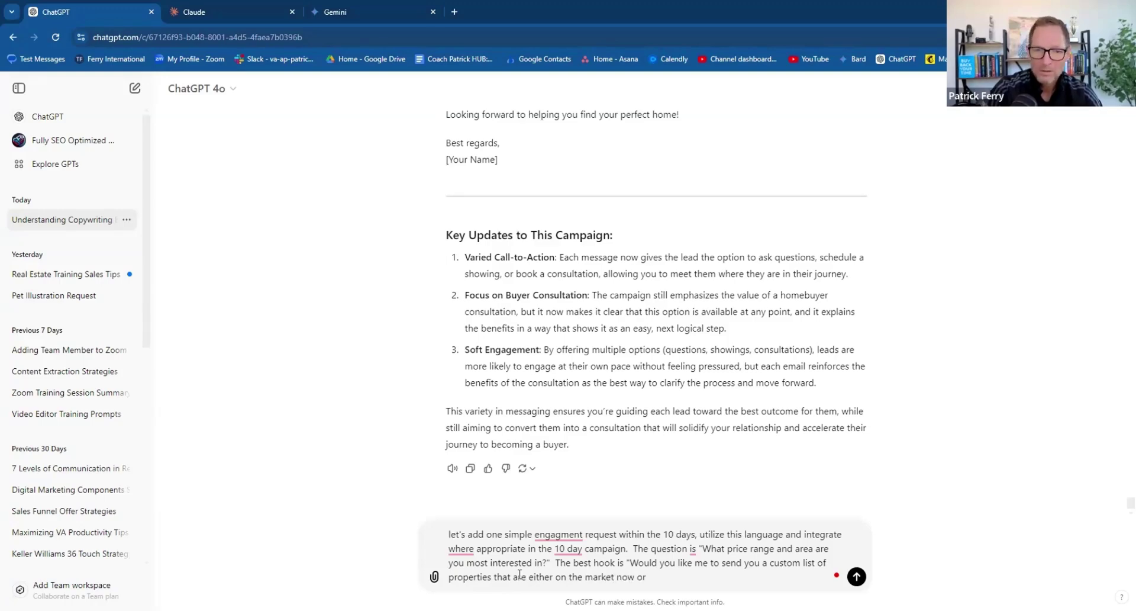
type(" off-market")
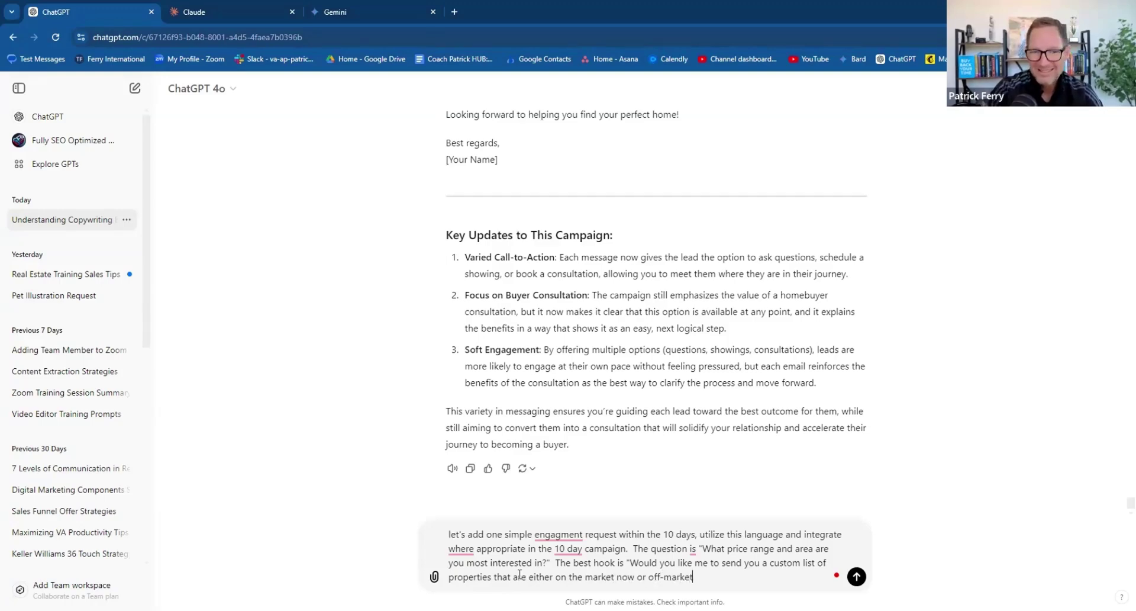
type(" opportunities available or coming to the ")
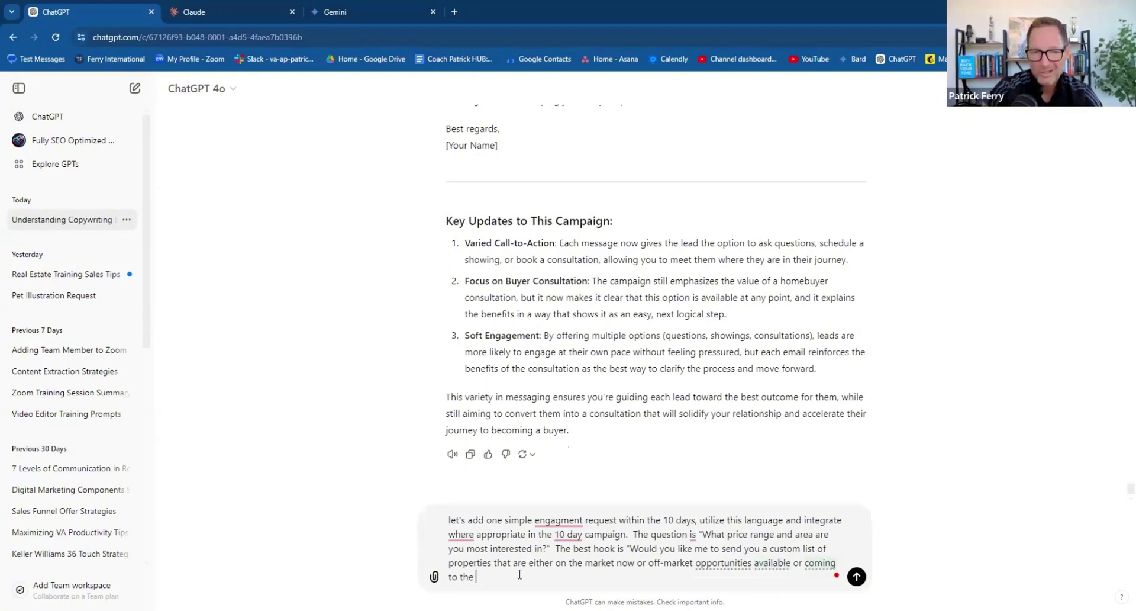
type("market?\"")
Send the engagement request and wait for the updated campaign with its Key Updates summary.
key("Return")
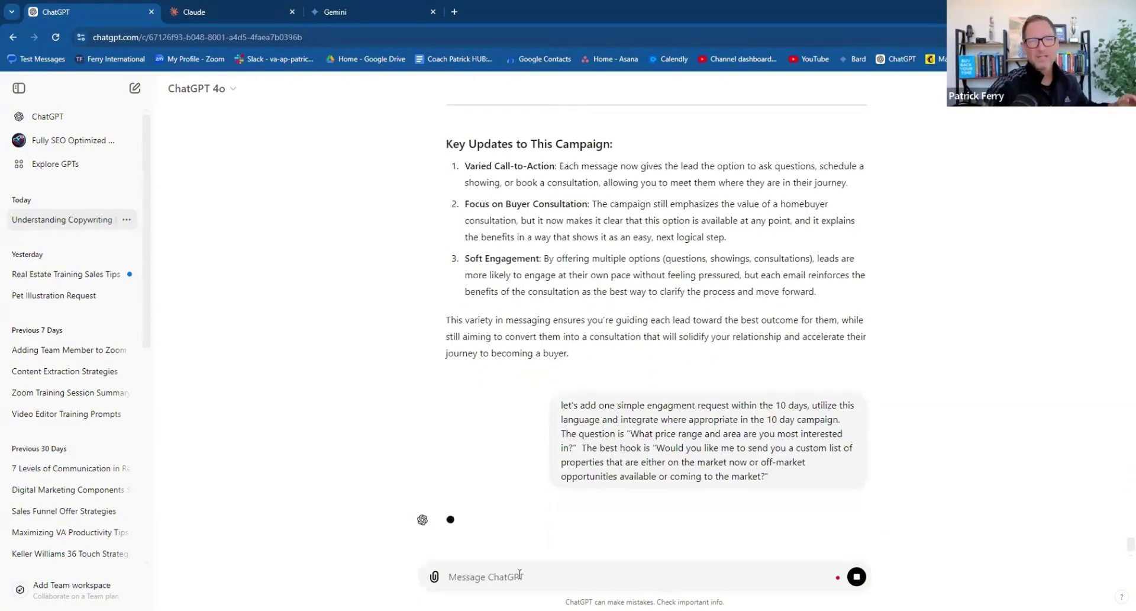